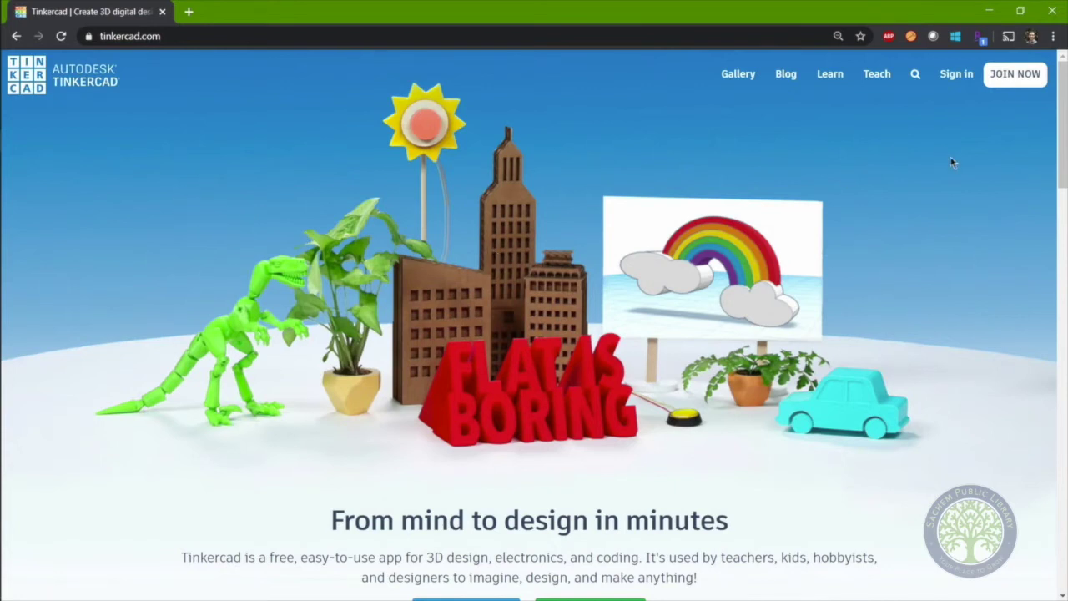
Sign in with a Google account and create the new blank design 'Ingenious Jarv-Bigery'.
left_click(954, 81)
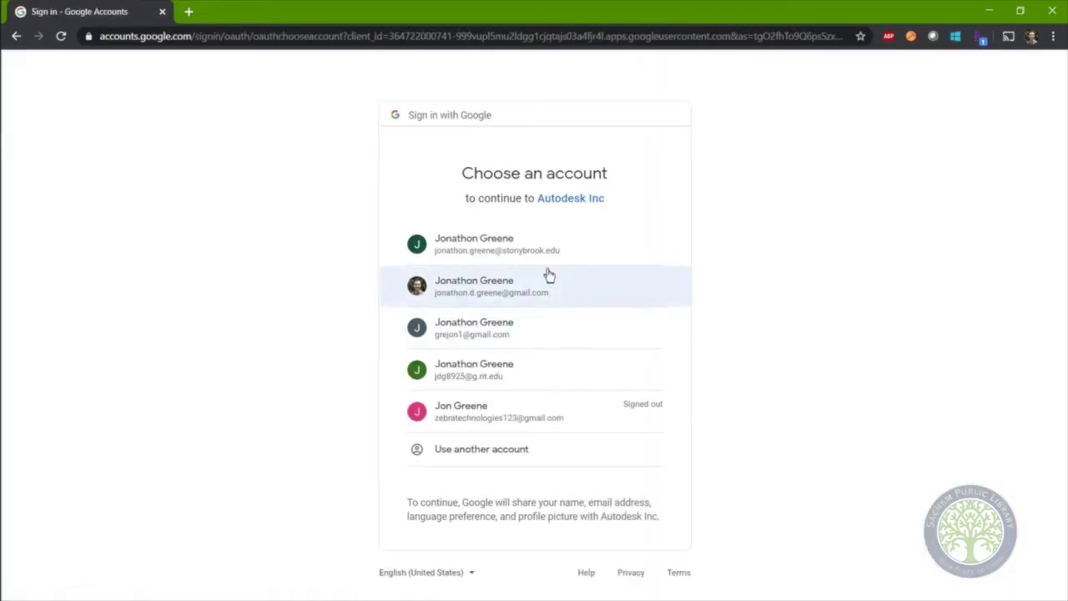
left_click(553, 293)
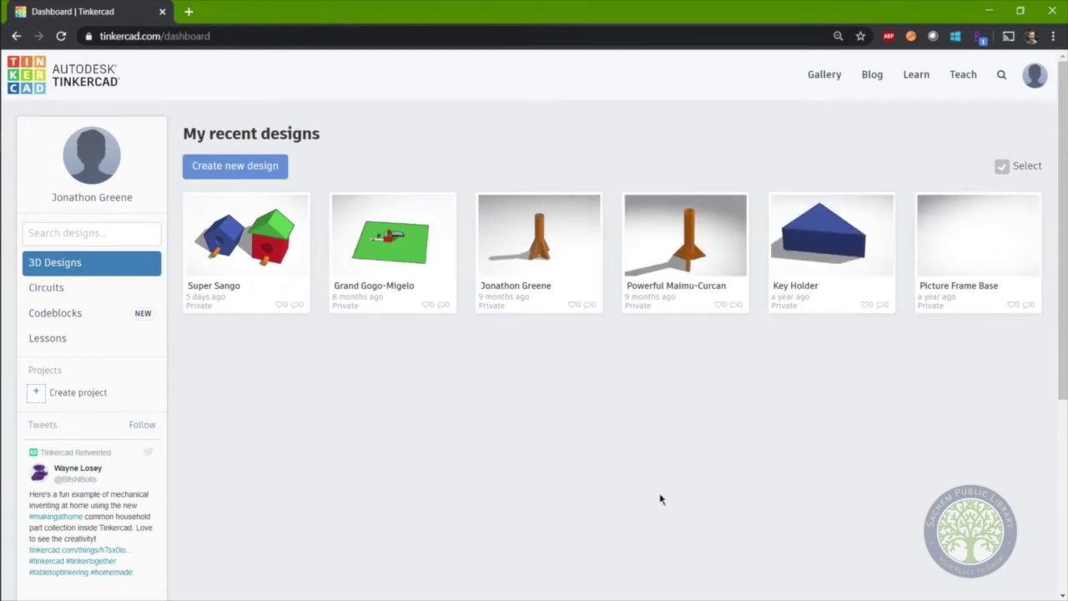
left_click(261, 168)
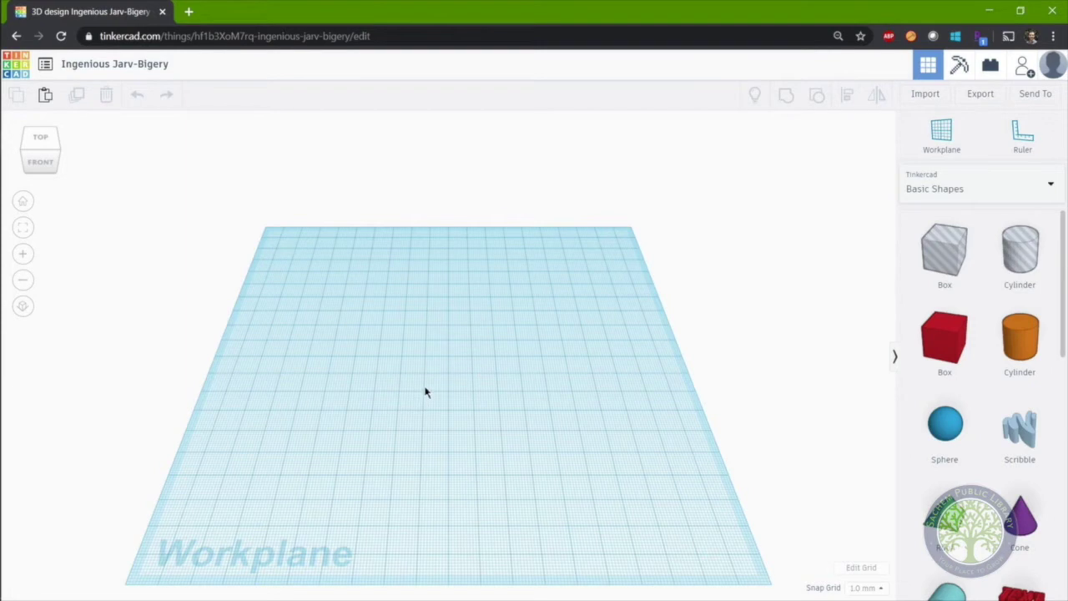
right_click_drag(426, 394, 431, 365)
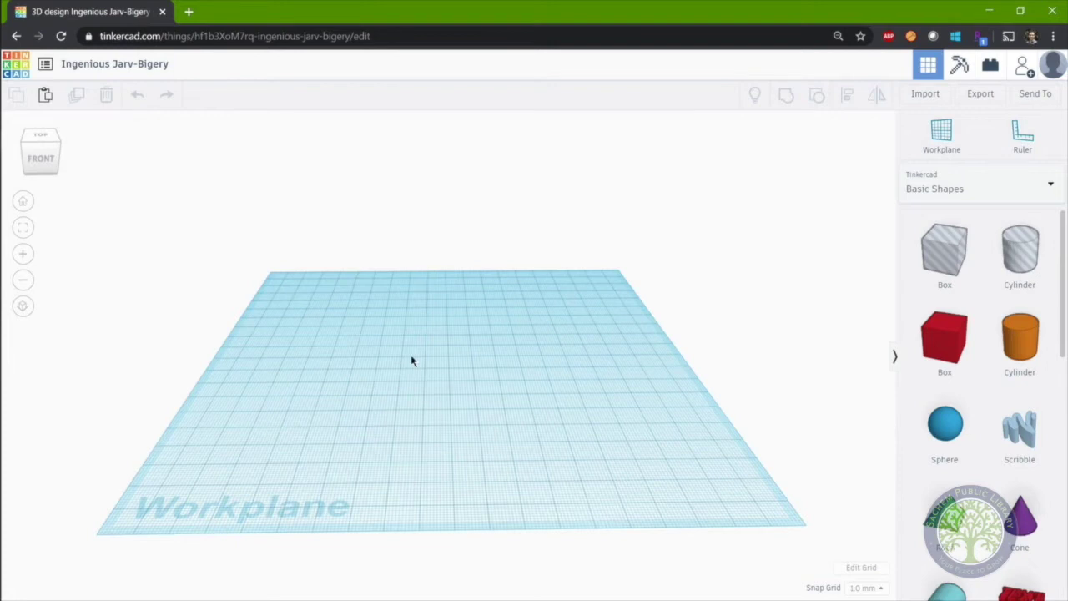
right_click_drag(431, 358, 410, 264)
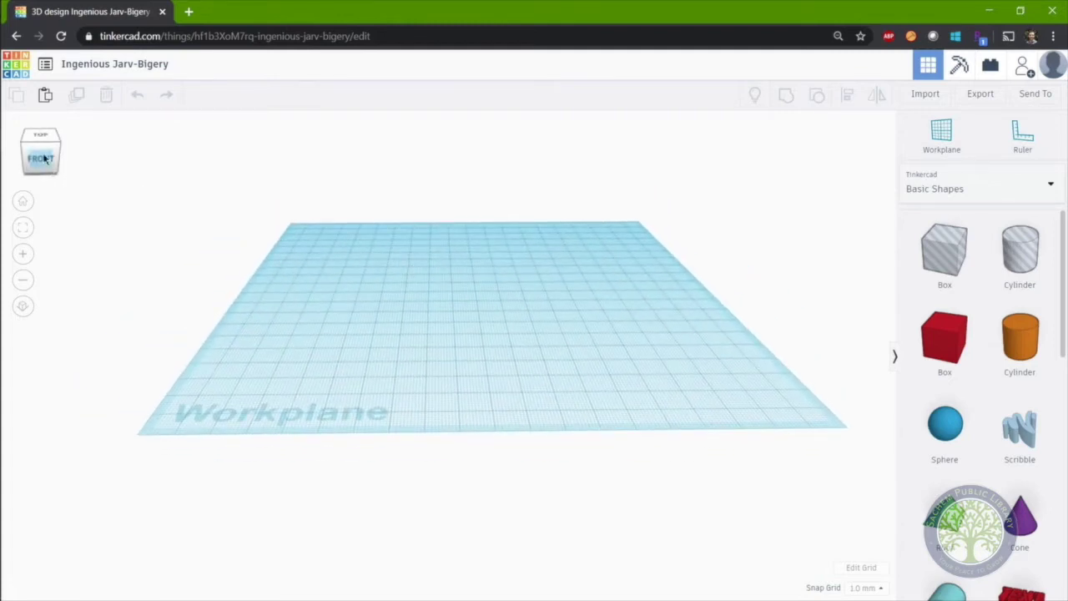
left_click_drag(40, 159, 42, 168)
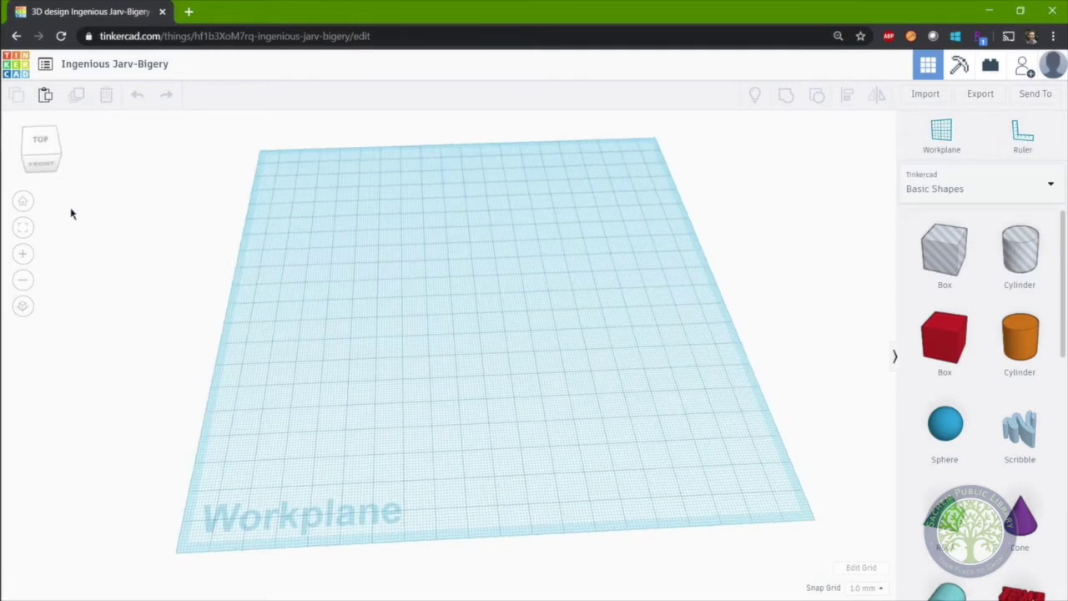
left_click(40, 142)
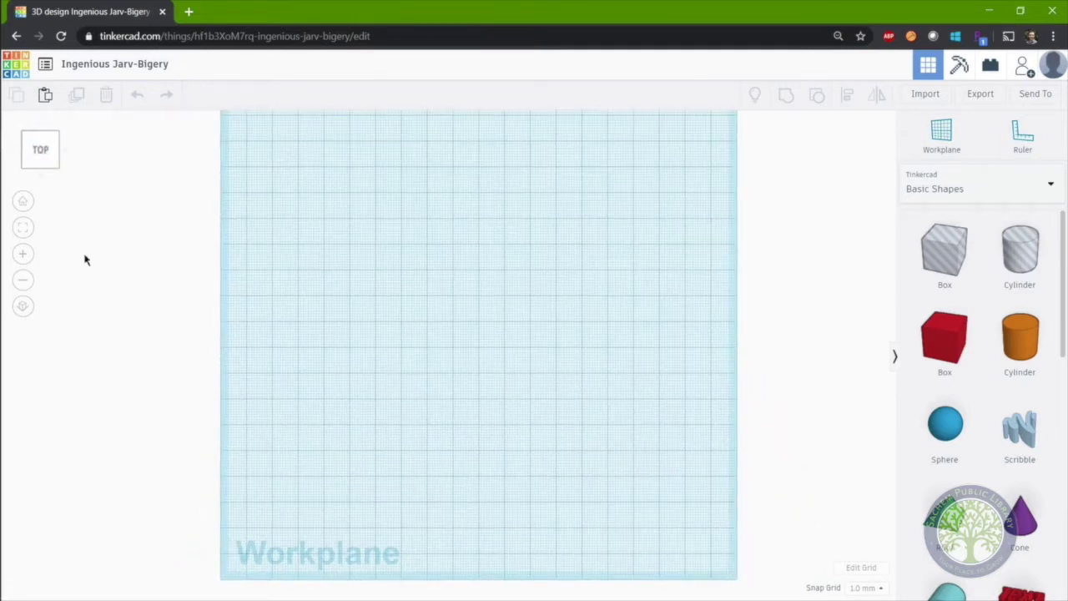
left_click(65, 151)
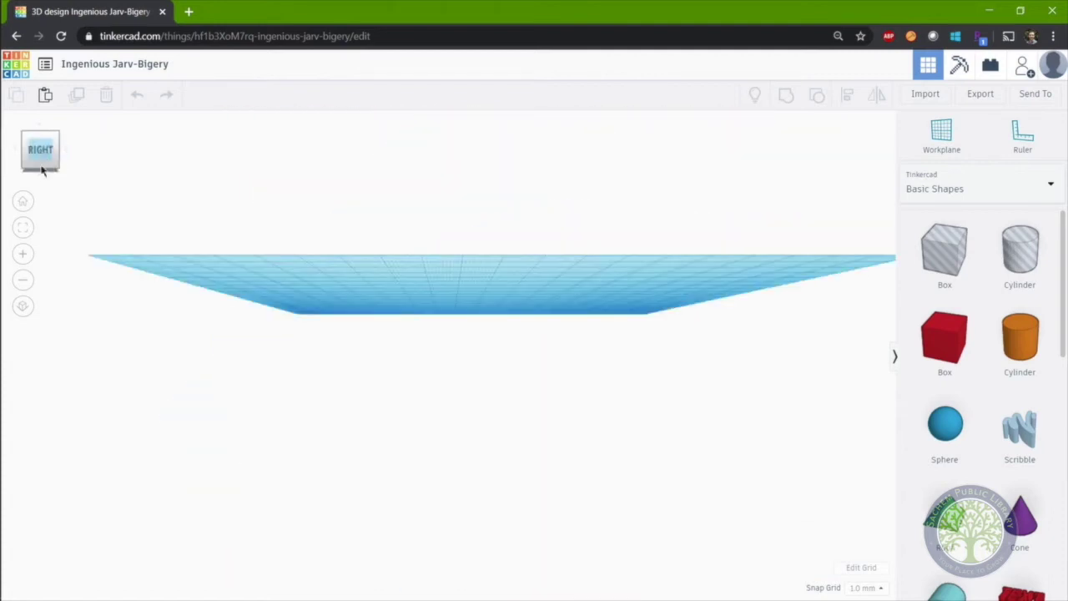
left_click(41, 178)
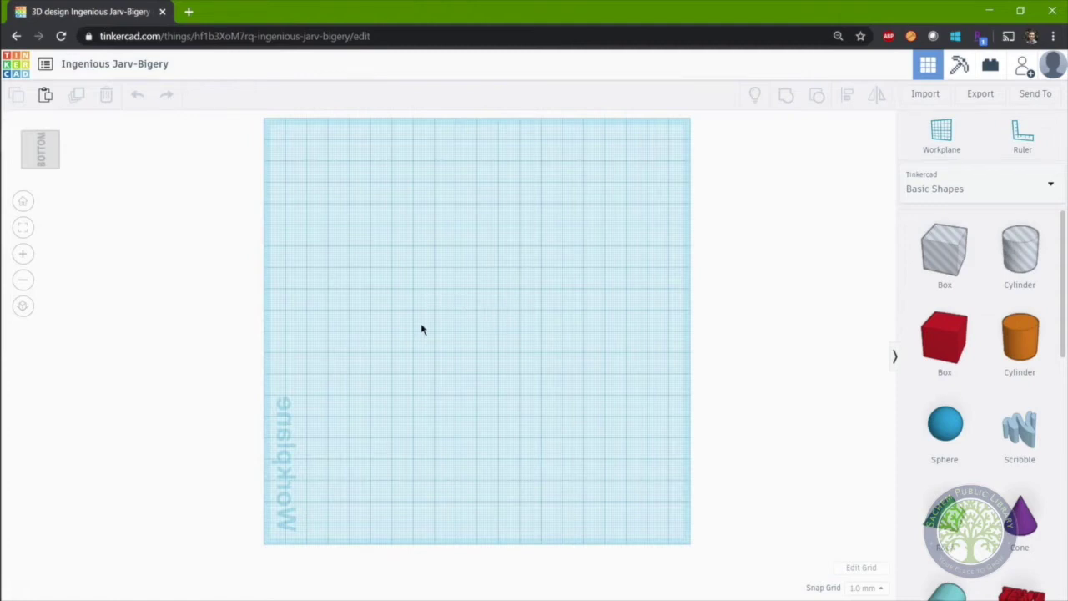
right_click_drag(422, 327, 576, 376)
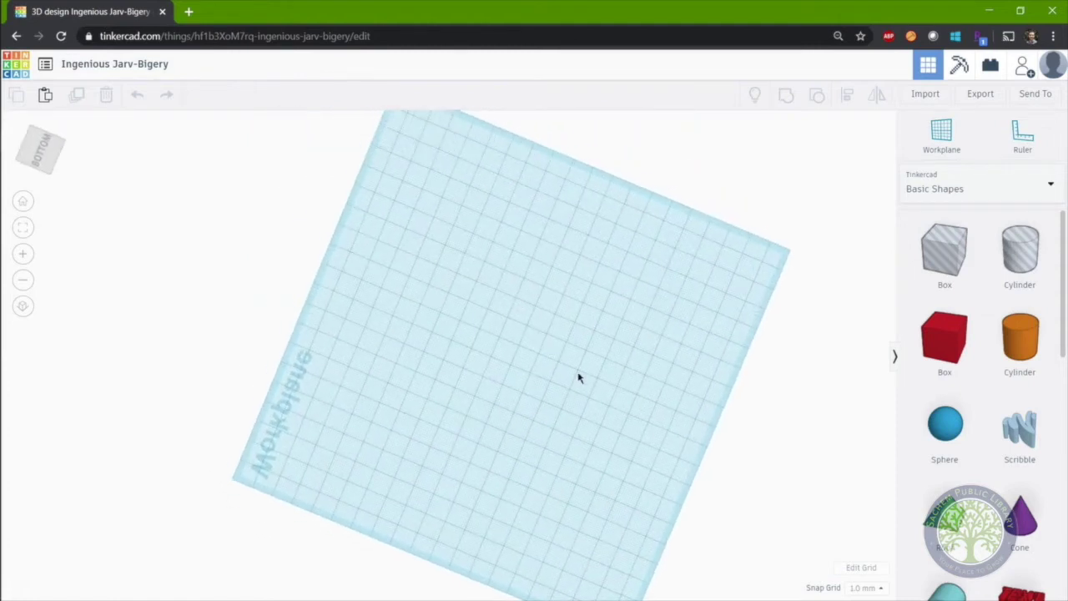
right_click_drag(480, 305, 694, 540)
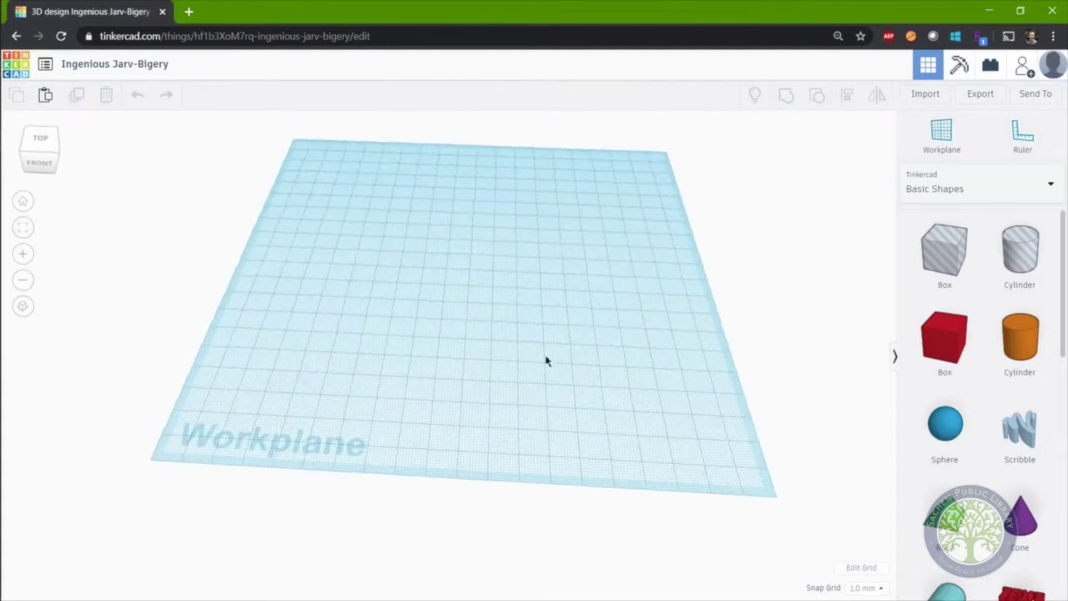
middle_click_drag(546, 360, 532, 382)
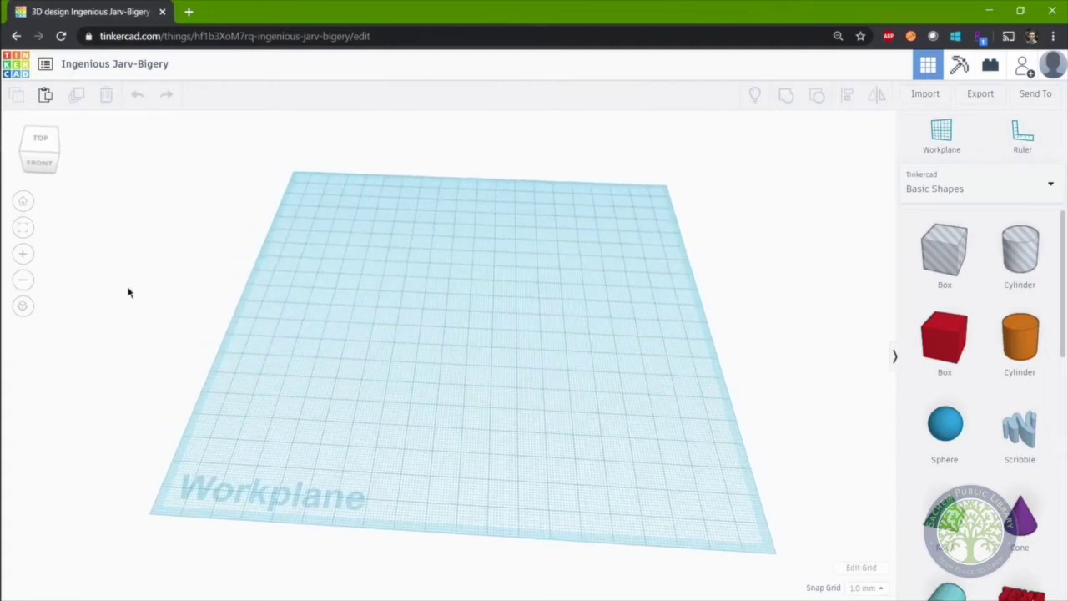
scroll(515, 356, "up", 5)
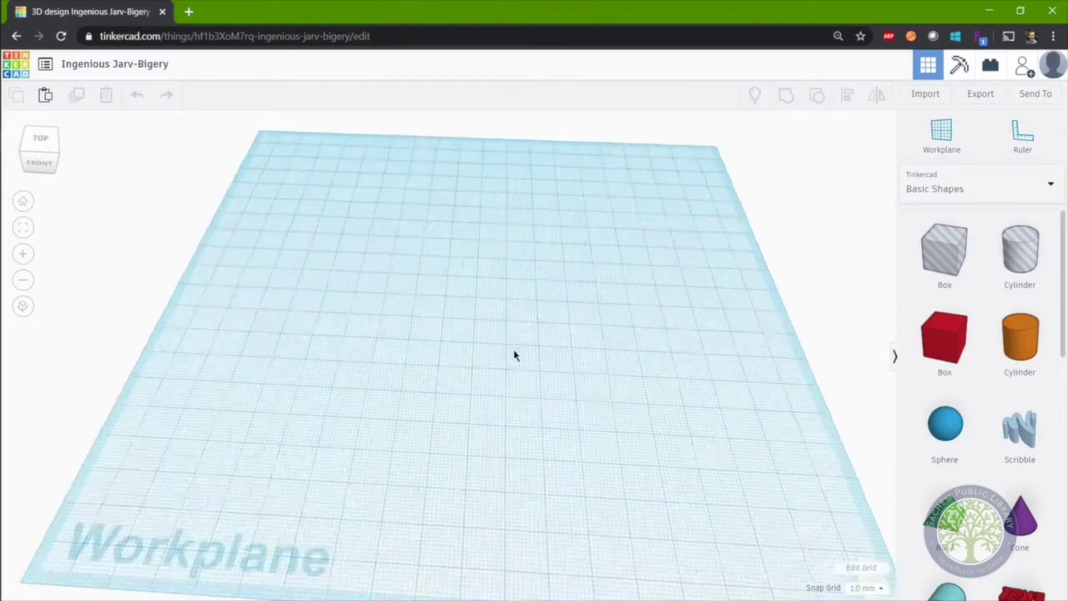
scroll(515, 356, "down", 5)
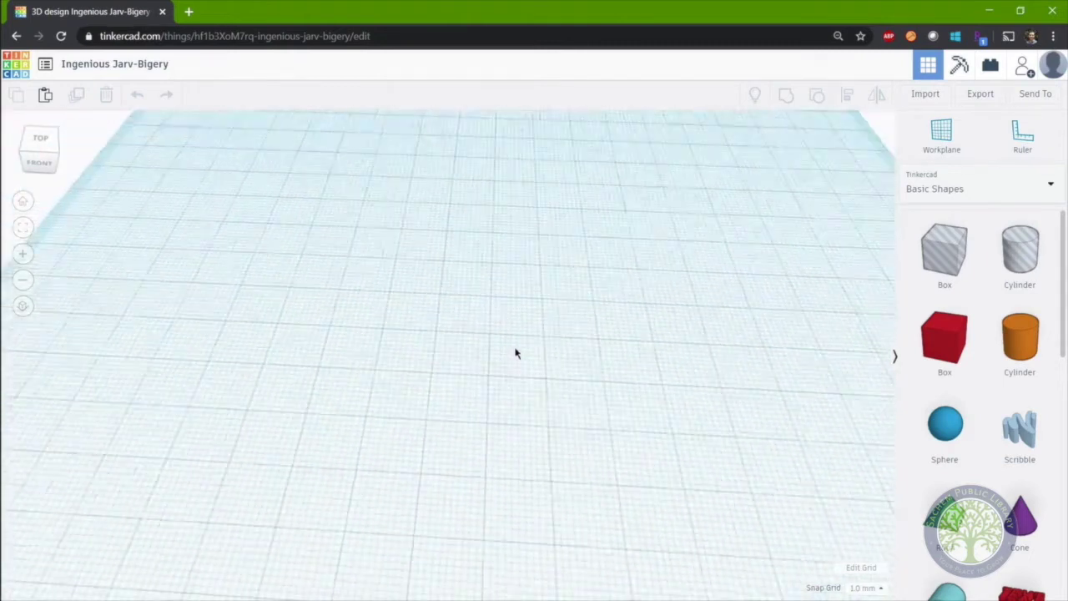
scroll(515, 354, "down", 5)
scroll(515, 353, "up", 4)
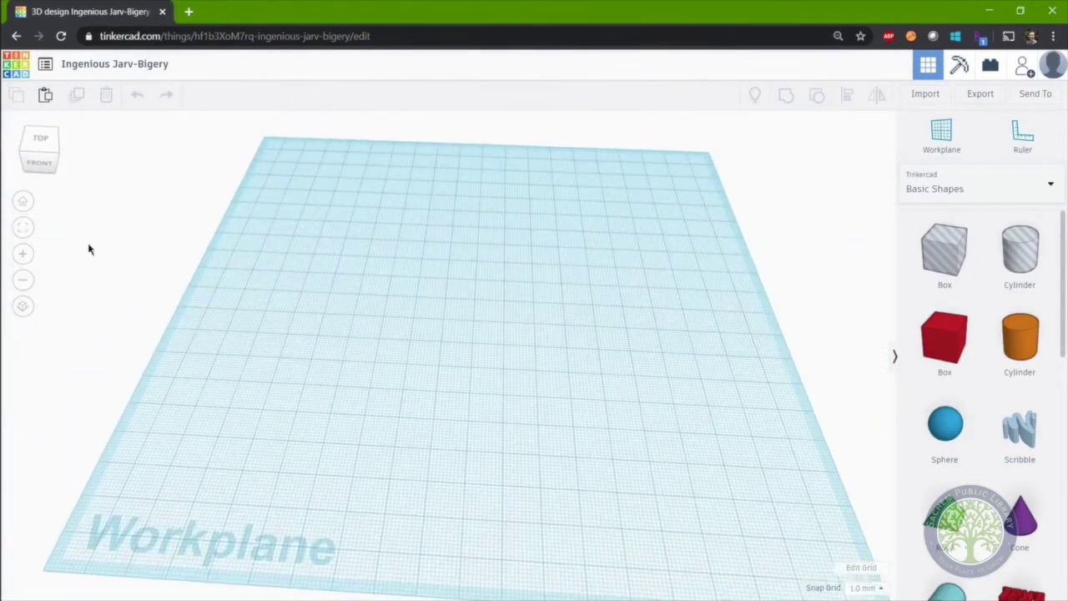
scroll(34, 268, "up", 2)
left_click(28, 281)
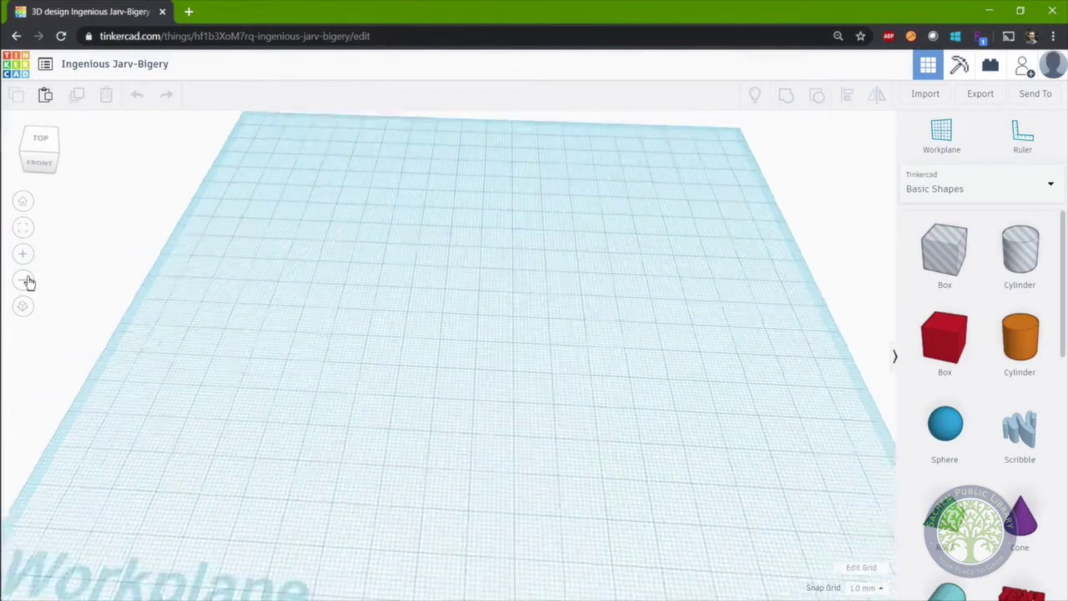
scroll(25, 275, "up", 2)
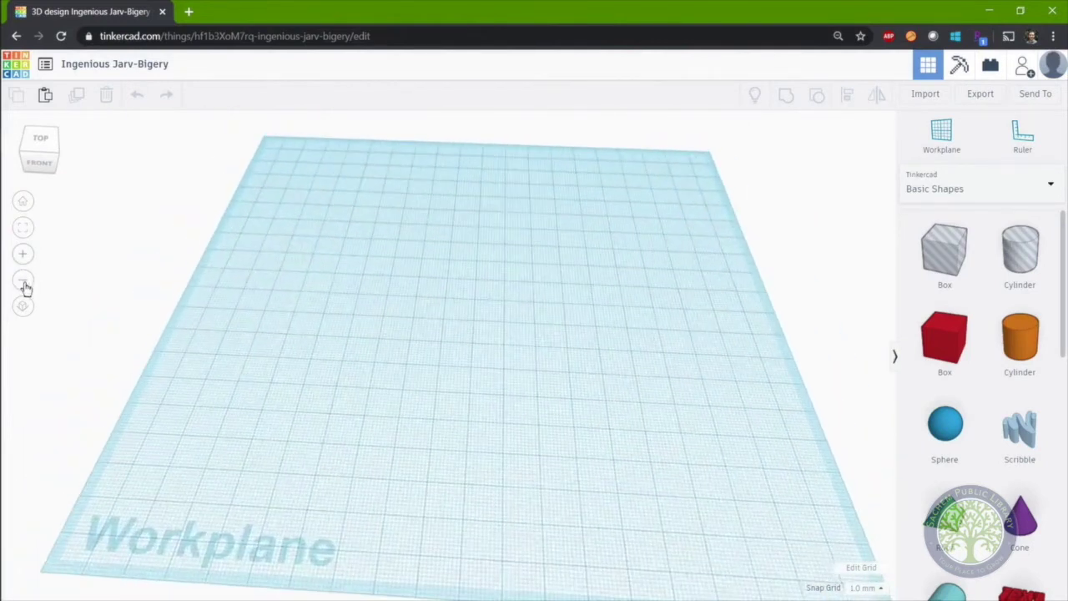
left_click(29, 283)
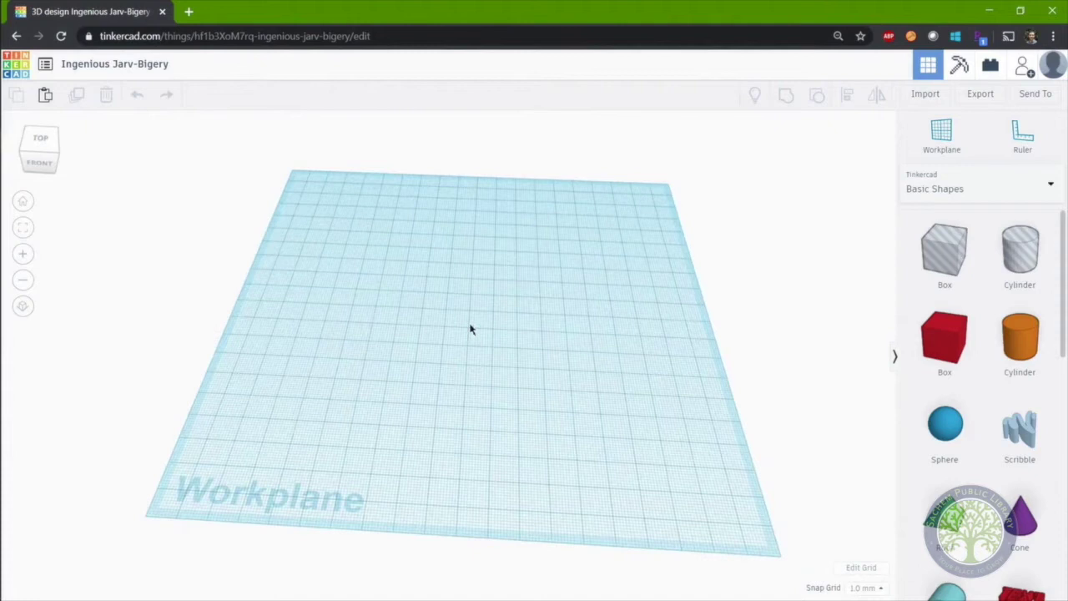
mouse_move(470, 327)
right_mouse_down()
mouse_move(491, 325)
mouse_move(466, 324)
right_mouse_up()
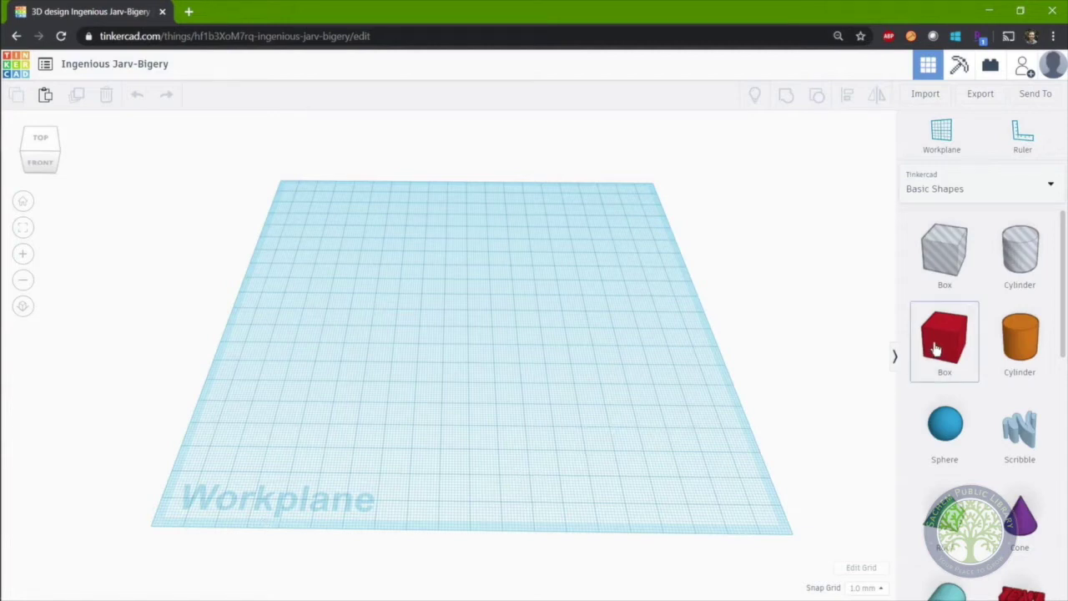
Place a red box on the workplane and angle the view toward it.
left_click_drag(935, 348, 473, 308)
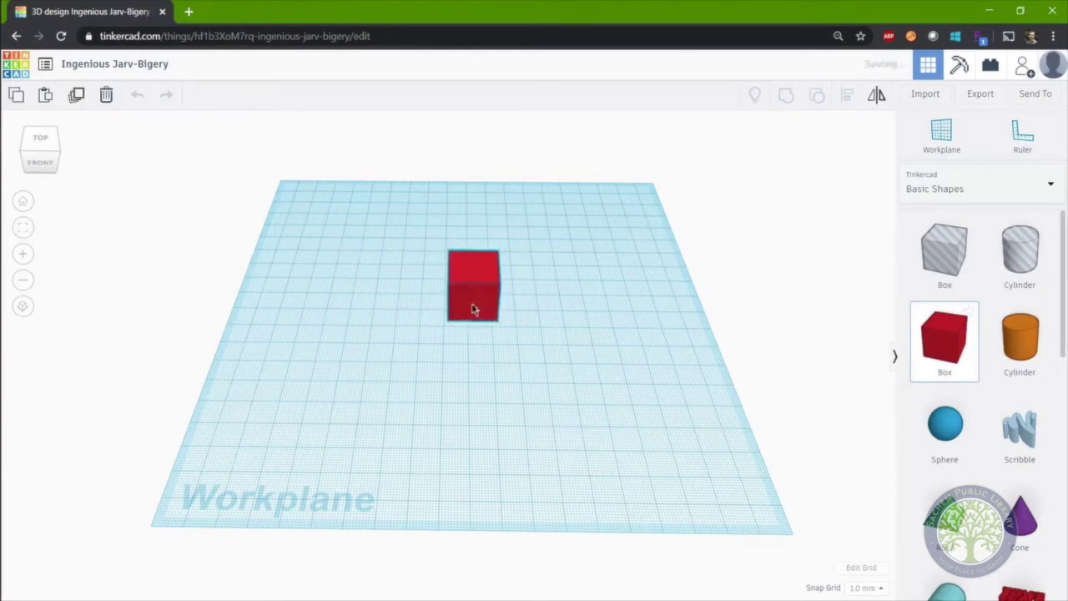
right_click_drag(557, 398, 458, 358)
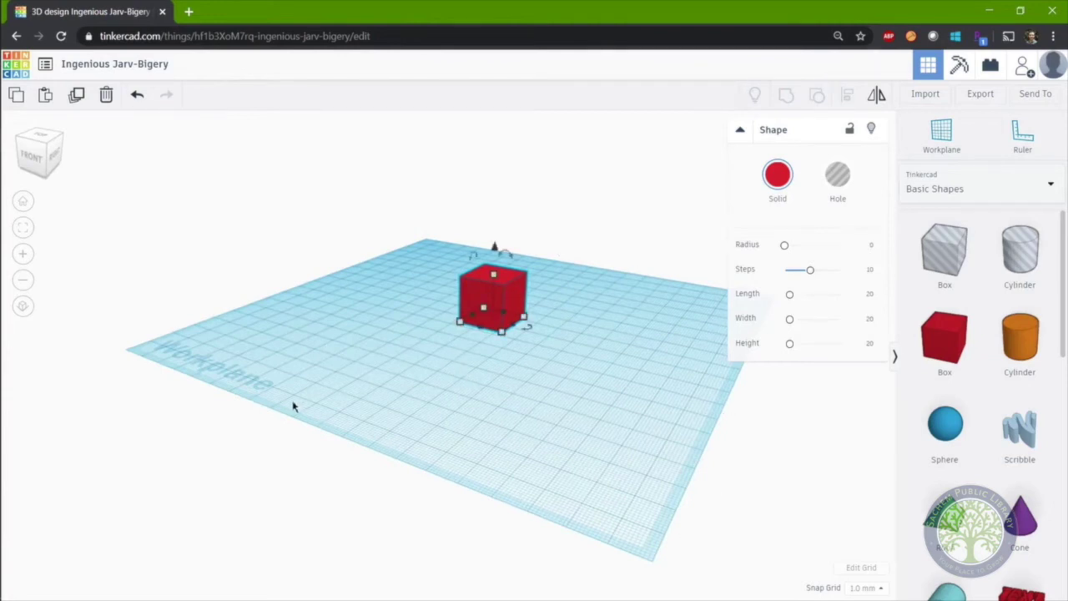
right_click_drag(421, 365, 489, 315)
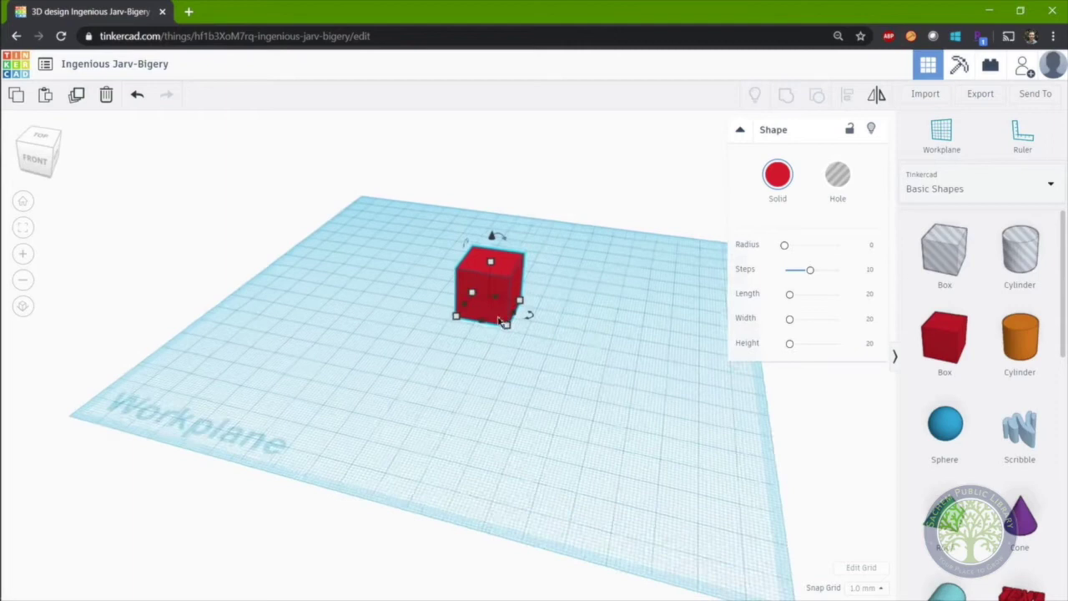
scroll(538, 325, "up", 3)
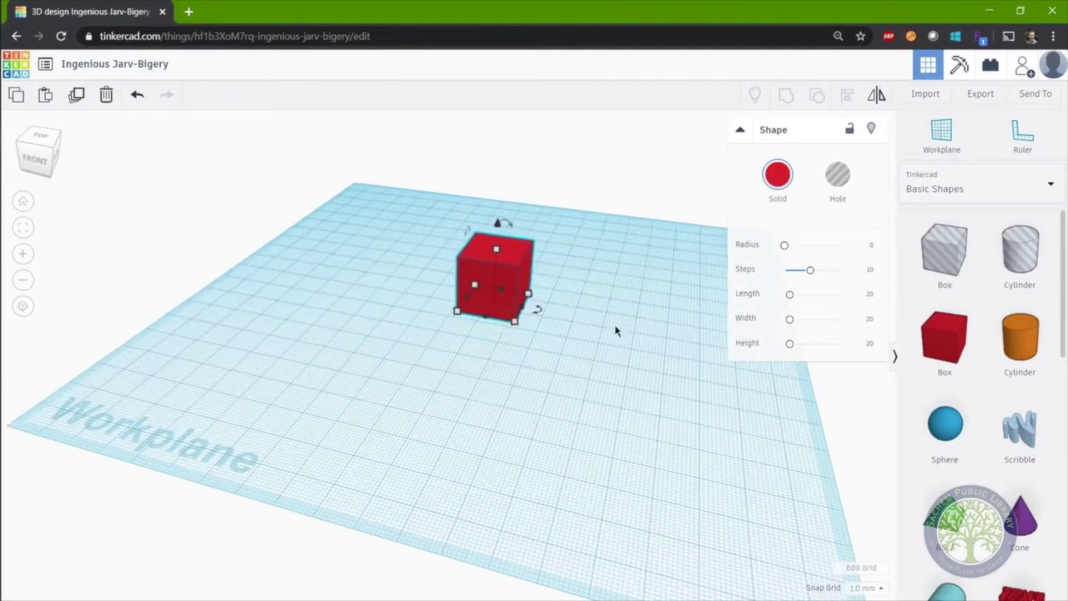
scroll(584, 296, "up", 2)
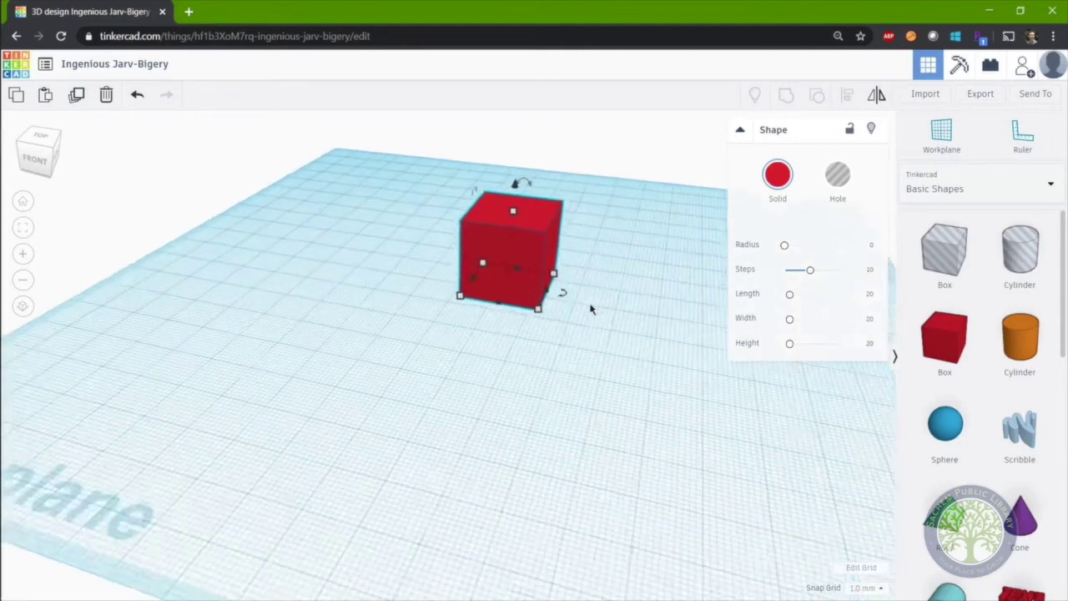
middle_click_drag(596, 327, 498, 457)
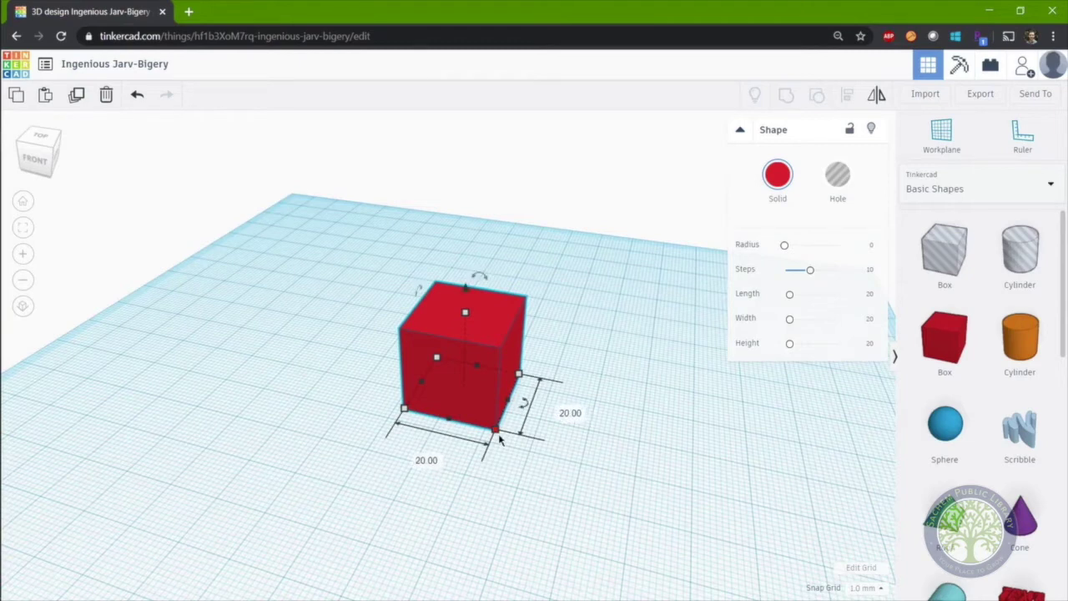
Set the box's footprint to 30 by 30 mm.
left_click(431, 462)
type("30")
key("Return")
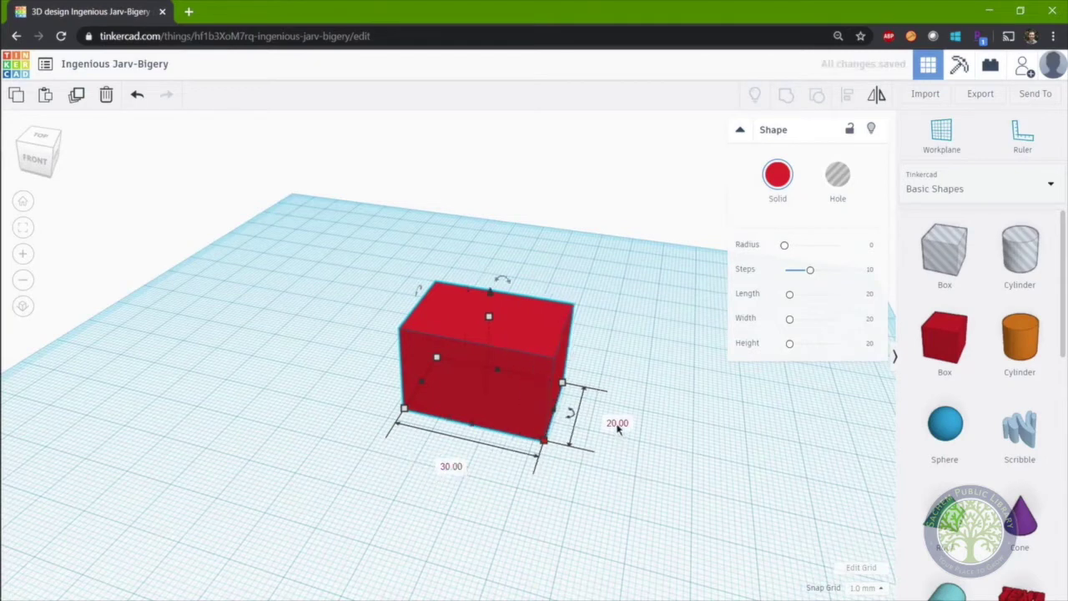
left_click(618, 424)
type("30")
key("Return")
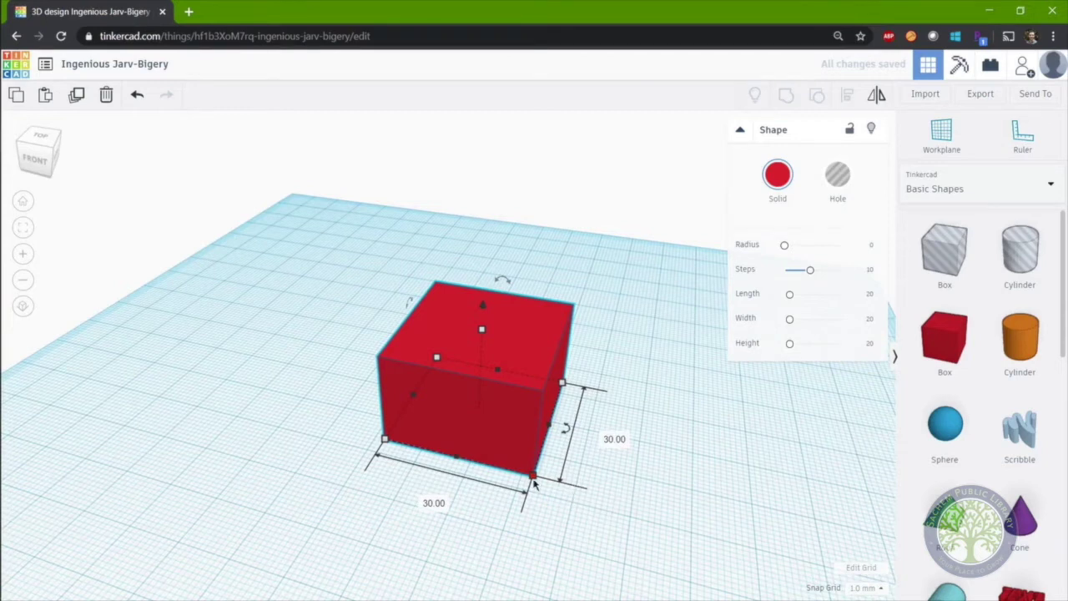
Resize the box from its corner handle and set its height to about 23 mm.
mouse_move(535, 485)
left_mouse_down()
mouse_move(589, 515)
mouse_move(594, 444)
mouse_move(460, 523)
mouse_move(526, 400)
mouse_move(511, 547)
mouse_move(663, 494)
mouse_move(513, 489)
mouse_move(537, 469)
left_mouse_up()
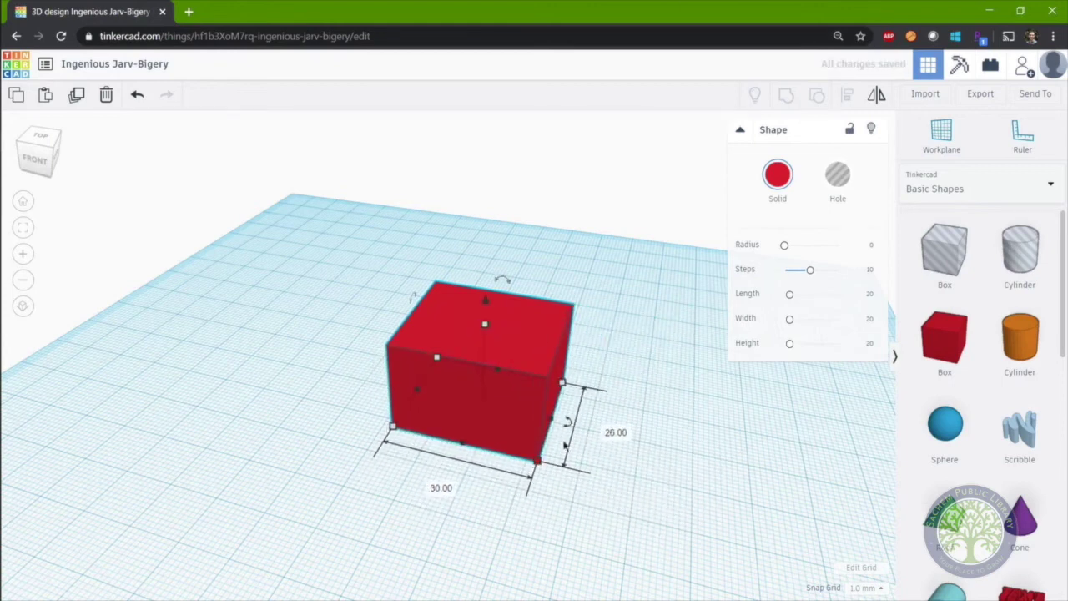
right_click_drag(491, 366, 494, 325)
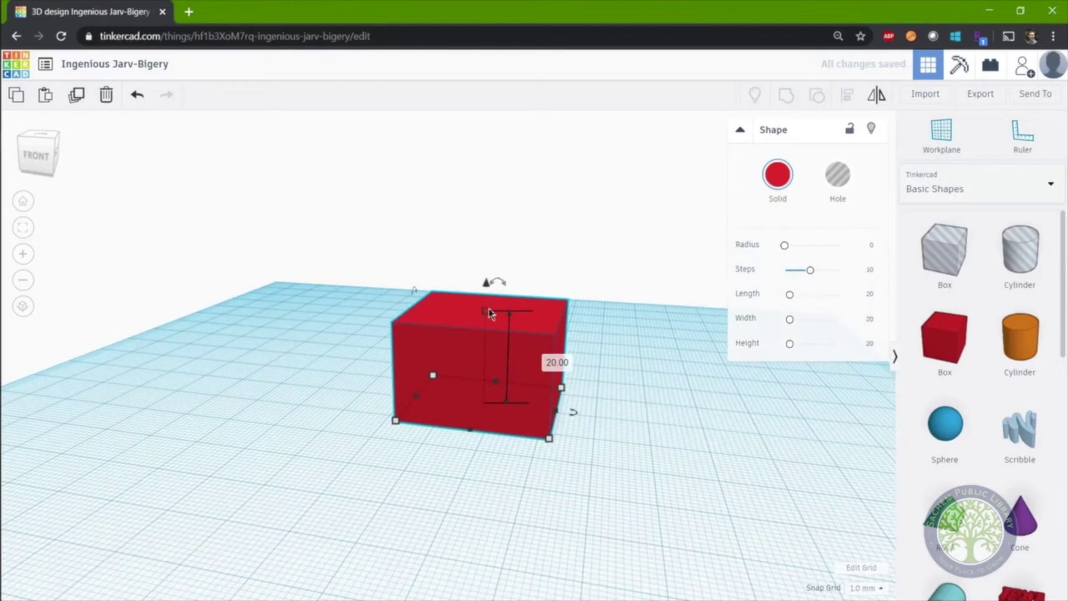
mouse_move(490, 314)
left_mouse_down()
mouse_move(494, 159)
mouse_move(499, 314)
left_mouse_up()
right_click_drag(572, 260, 518, 286)
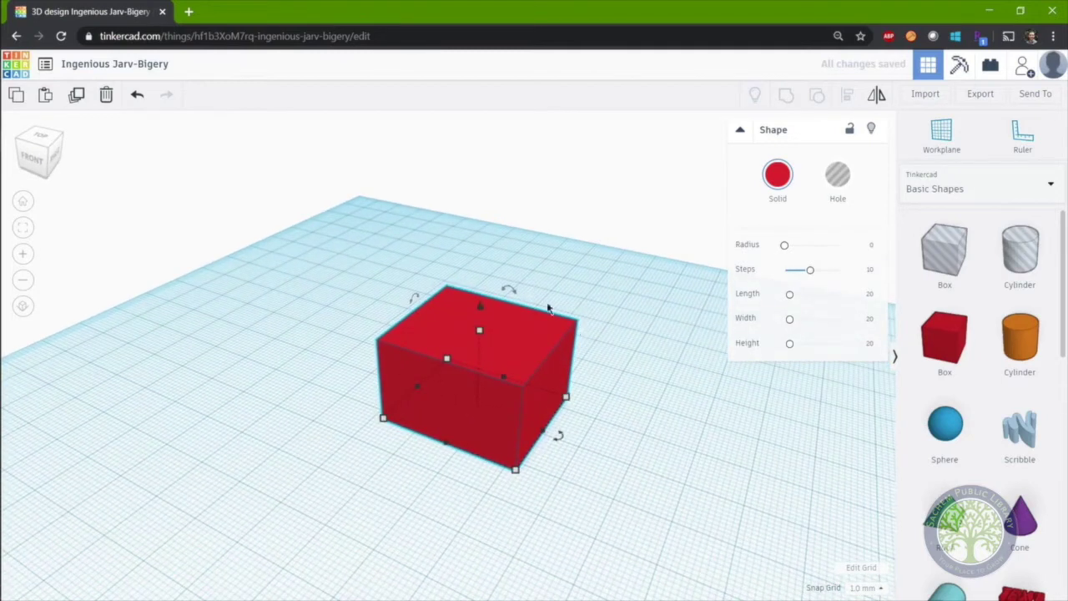
Test rotating the box, leave it at 0°, and stretch it taller to 30 by 36 mm.
left_click_drag(515, 292, 517, 294)
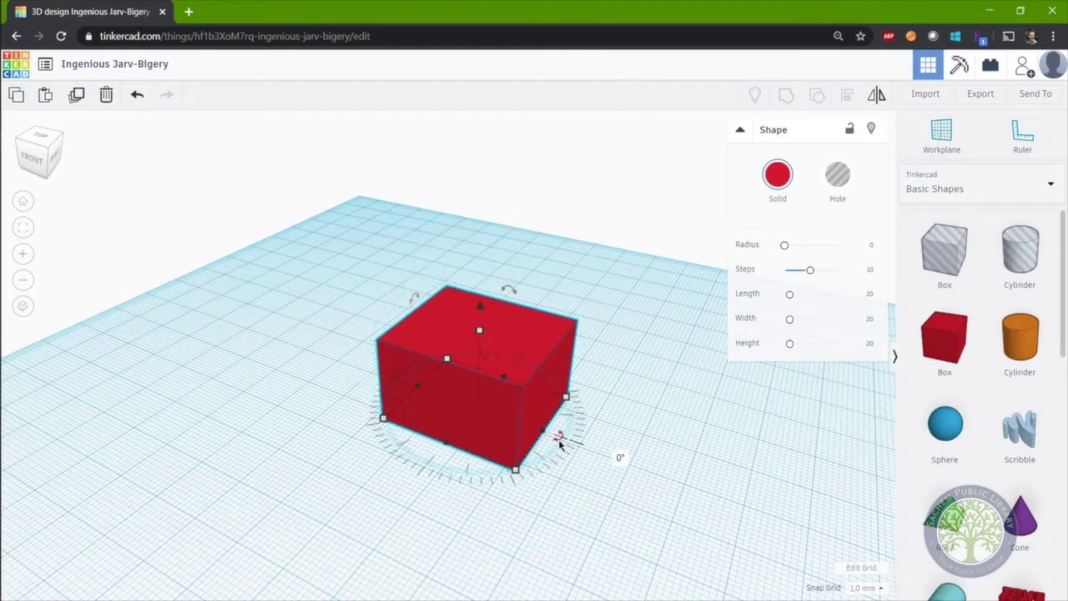
mouse_move(561, 447)
left_mouse_down()
mouse_move(556, 382)
mouse_move(572, 441)
mouse_move(563, 453)
left_mouse_up()
mouse_move(514, 284)
left_mouse_down()
mouse_move(553, 330)
mouse_move(513, 294)
left_mouse_up()
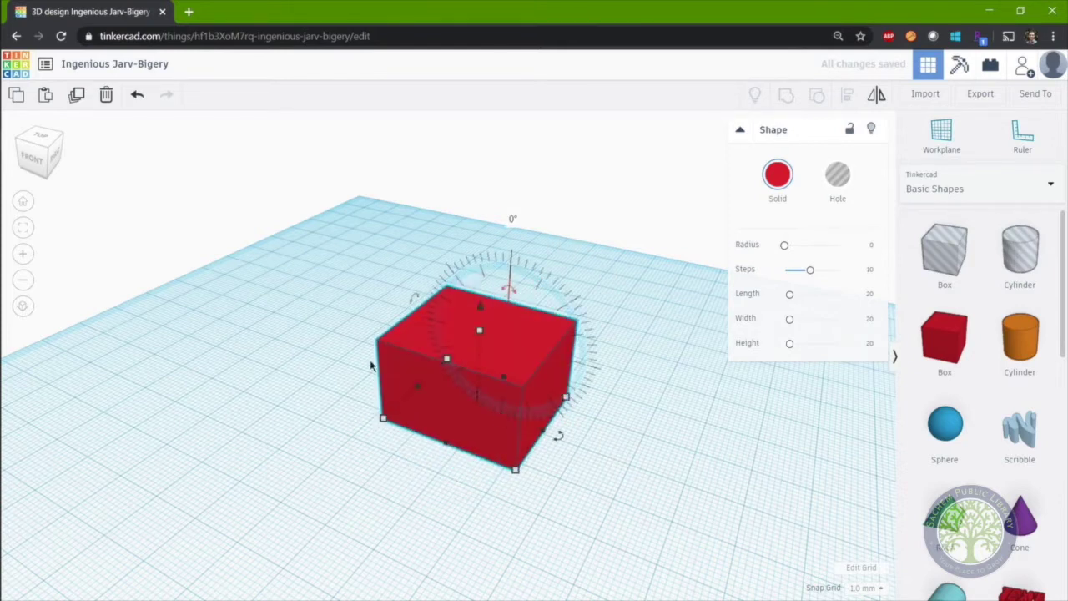
right_click_drag(349, 324, 373, 317)
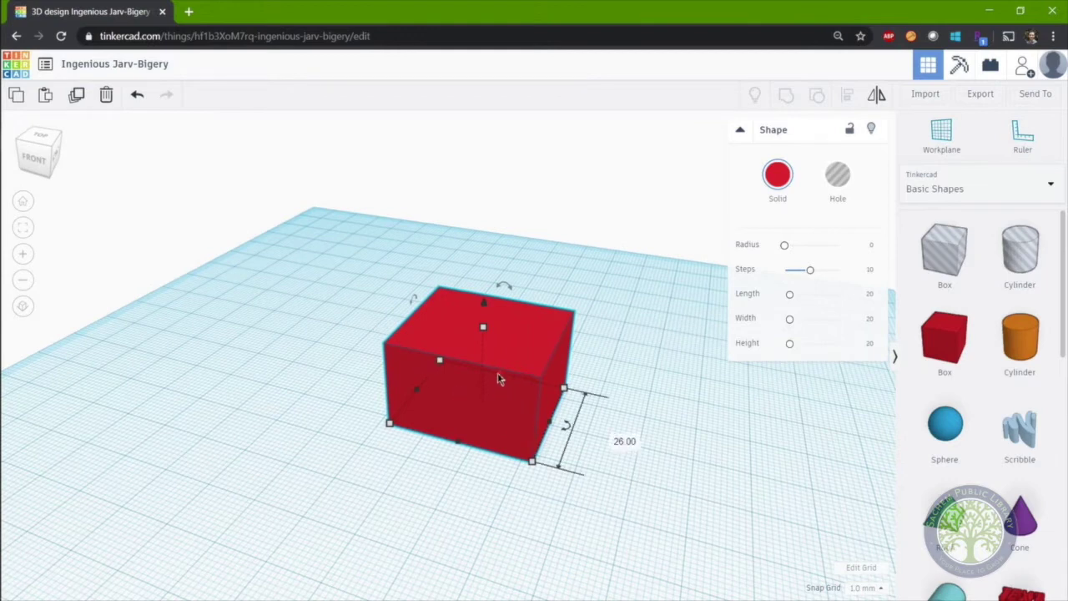
left_click_drag(498, 381, 577, 373)
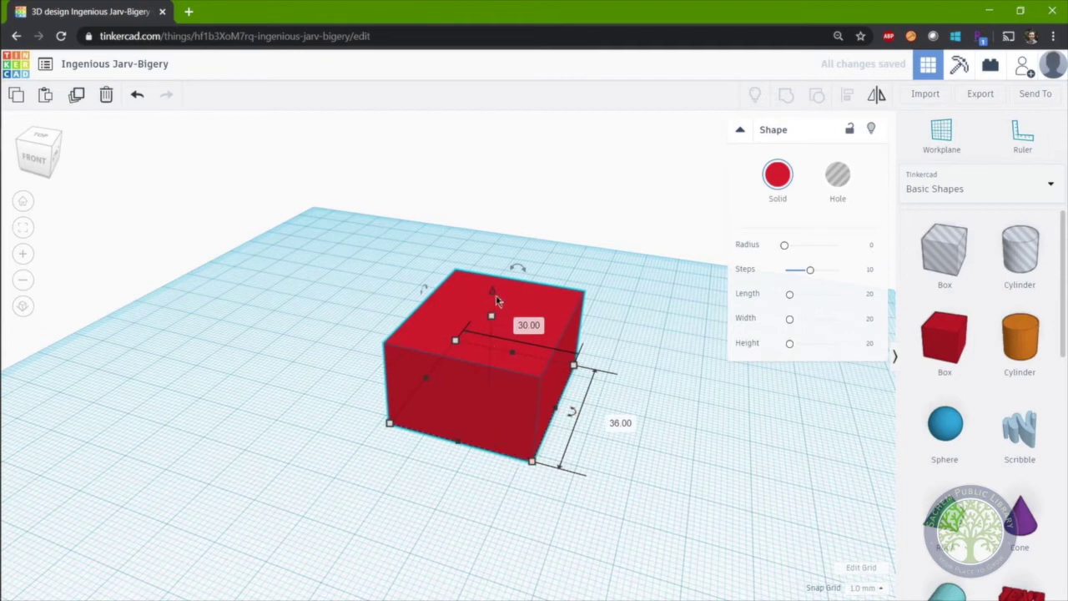
mouse_move(496, 298)
right_mouse_down()
mouse_move(529, 270)
mouse_move(488, 280)
right_mouse_up()
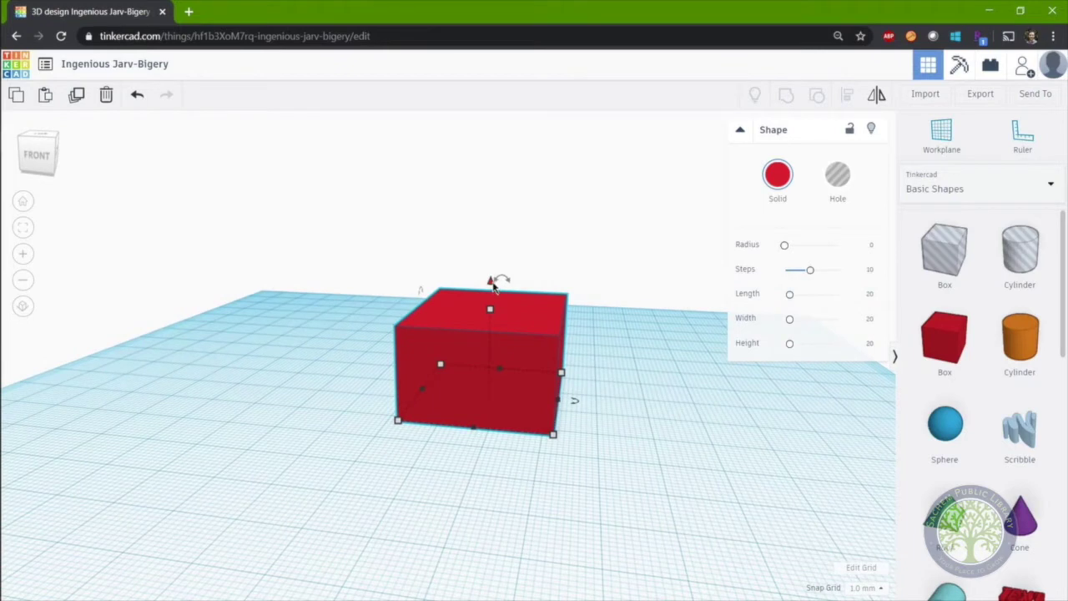
left_click_drag(493, 284, 492, 181)
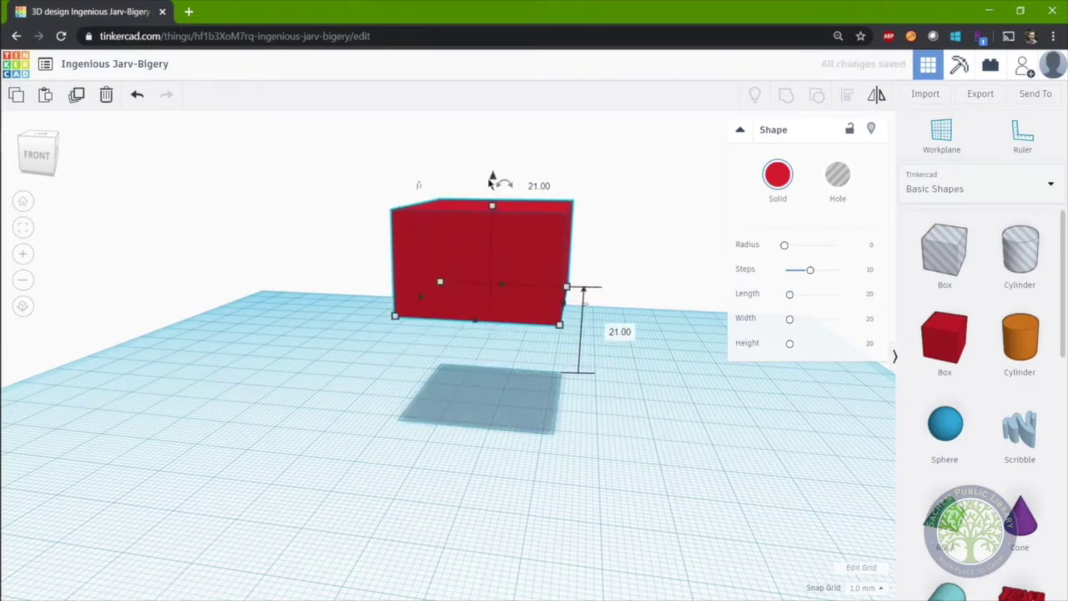
left_click(622, 333)
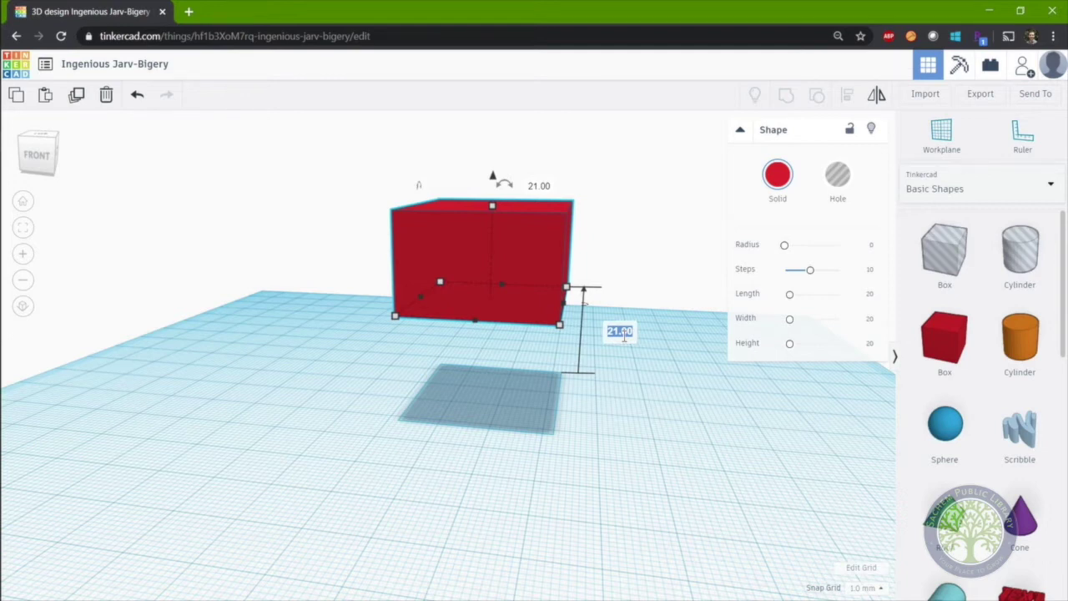
type("0")
key("Return")
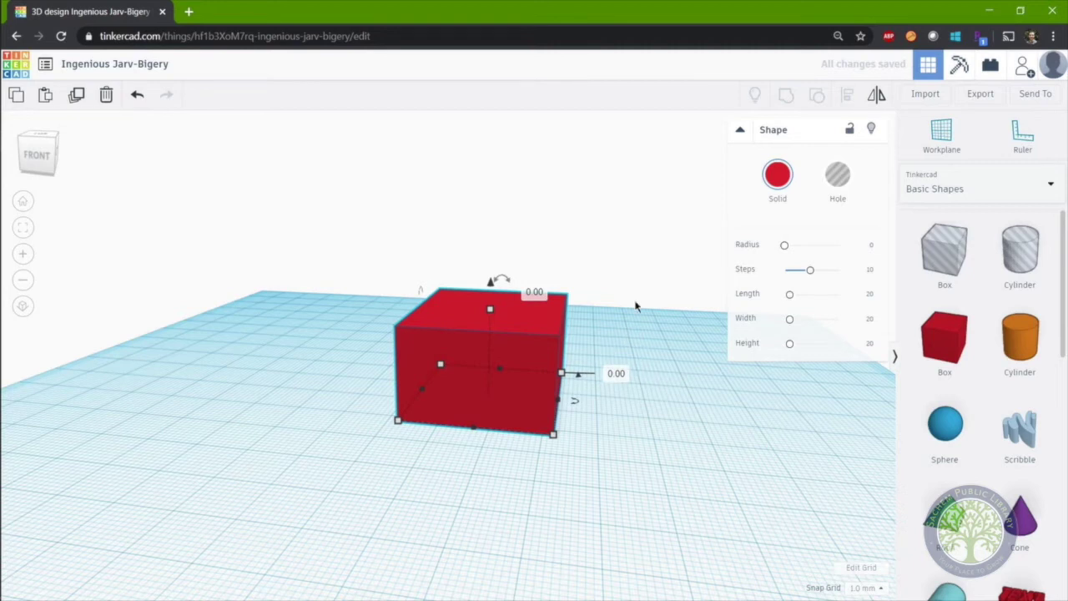
right_click_drag(635, 307, 599, 342)
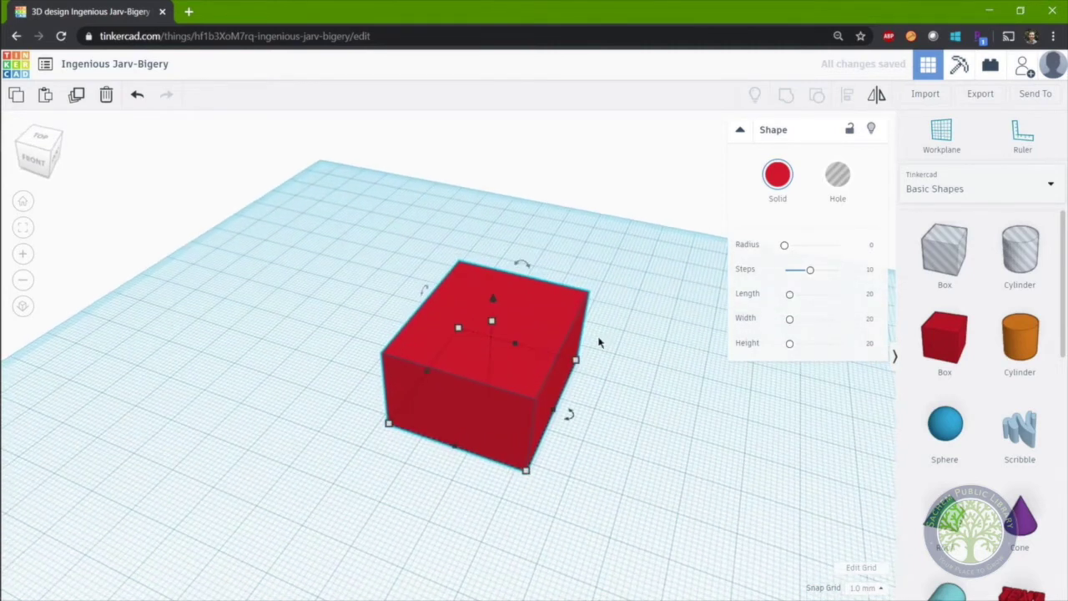
right_click_drag(585, 424, 519, 357)
left_click(568, 412)
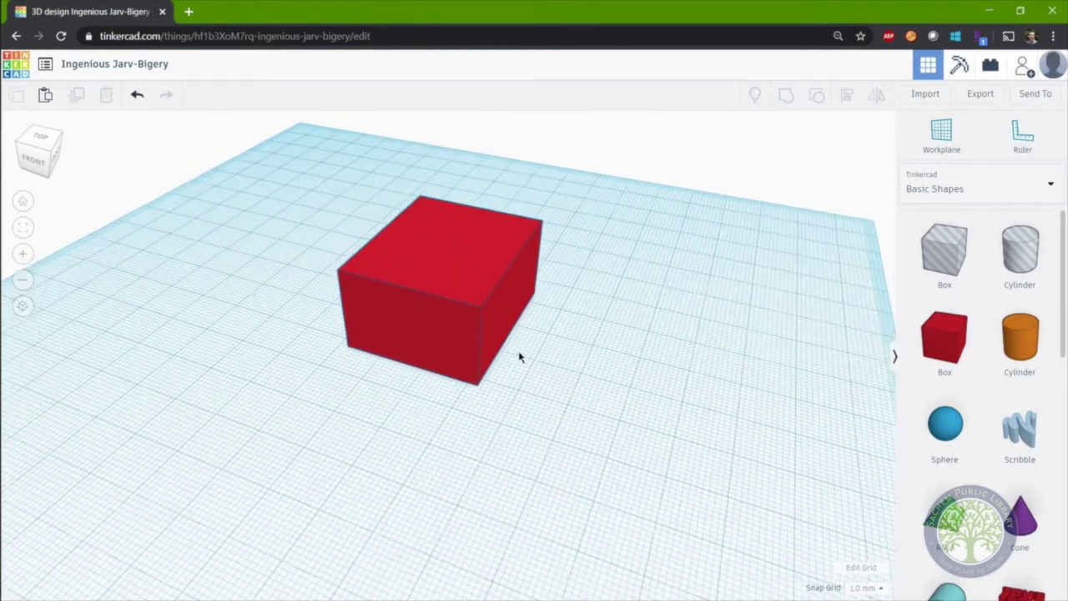
scroll(520, 351, "down", 5)
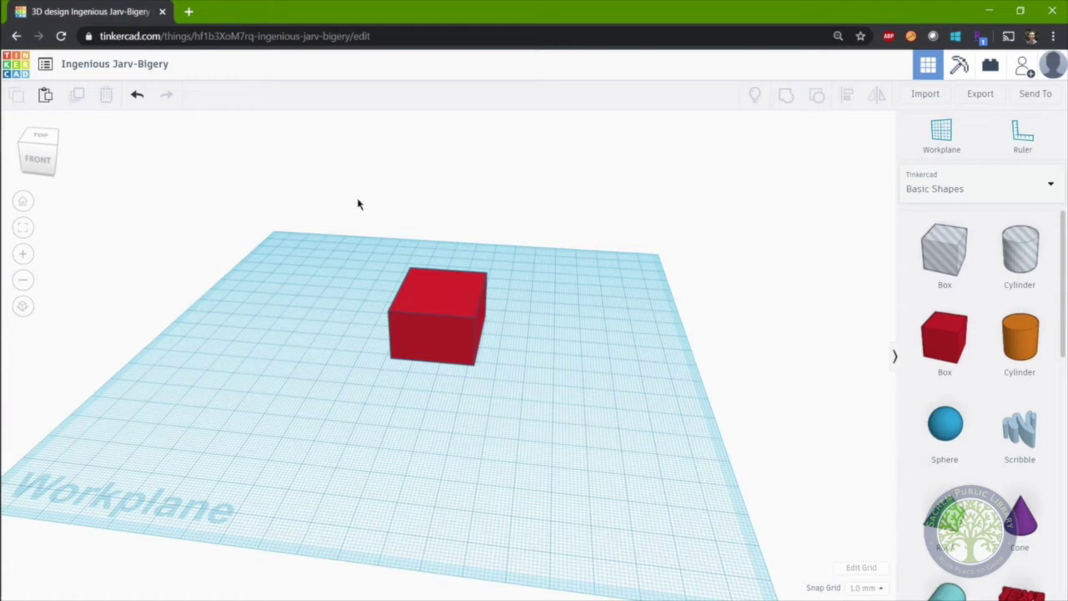
Drag a selection marquee around the red box to select it.
left_click_drag(352, 220, 561, 425)
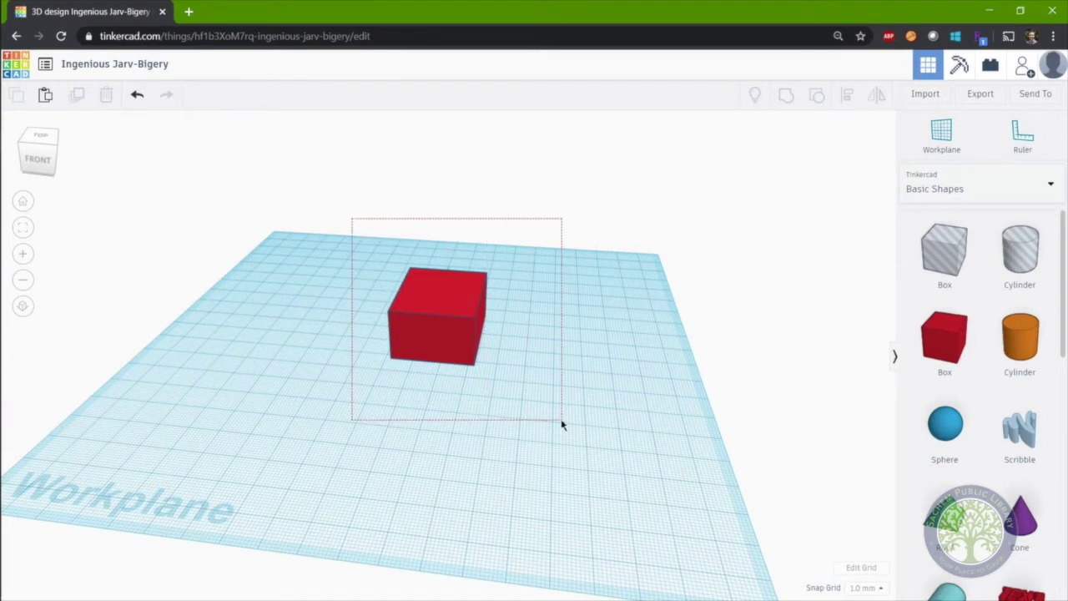
left_click_drag(562, 424, 561, 425)
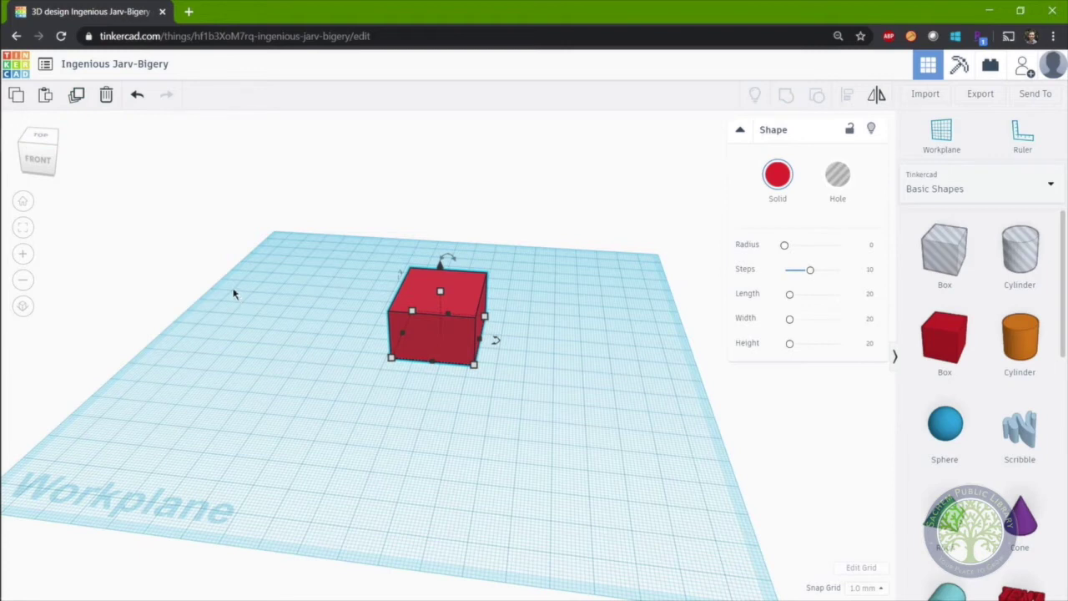
key("ctrl+d")
key("shift+Right")
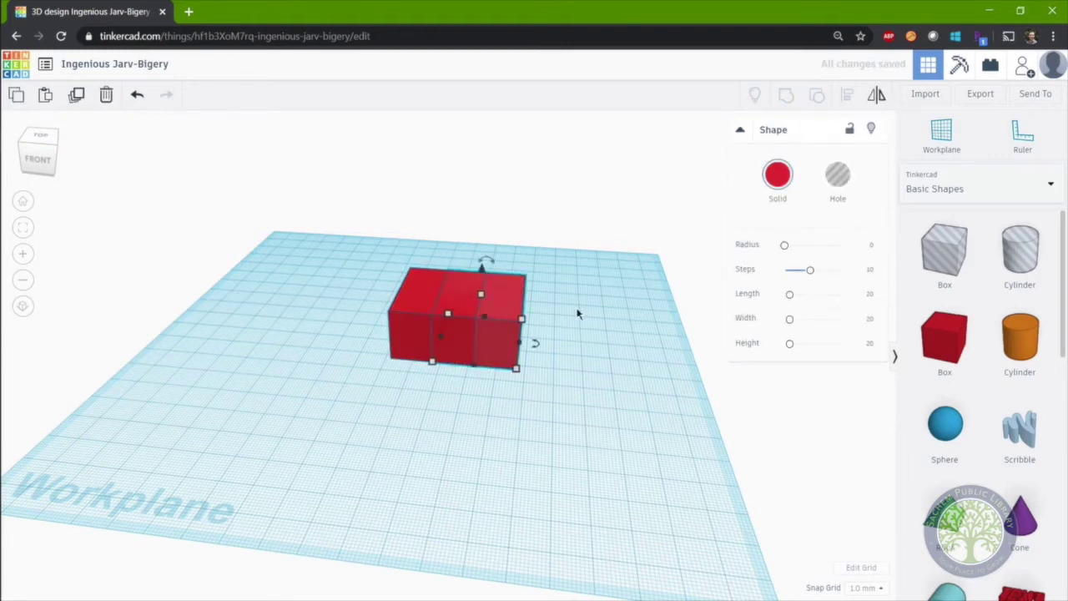
left_click_drag(515, 297, 595, 407)
right_click_drag(618, 413, 659, 401)
left_click(630, 387)
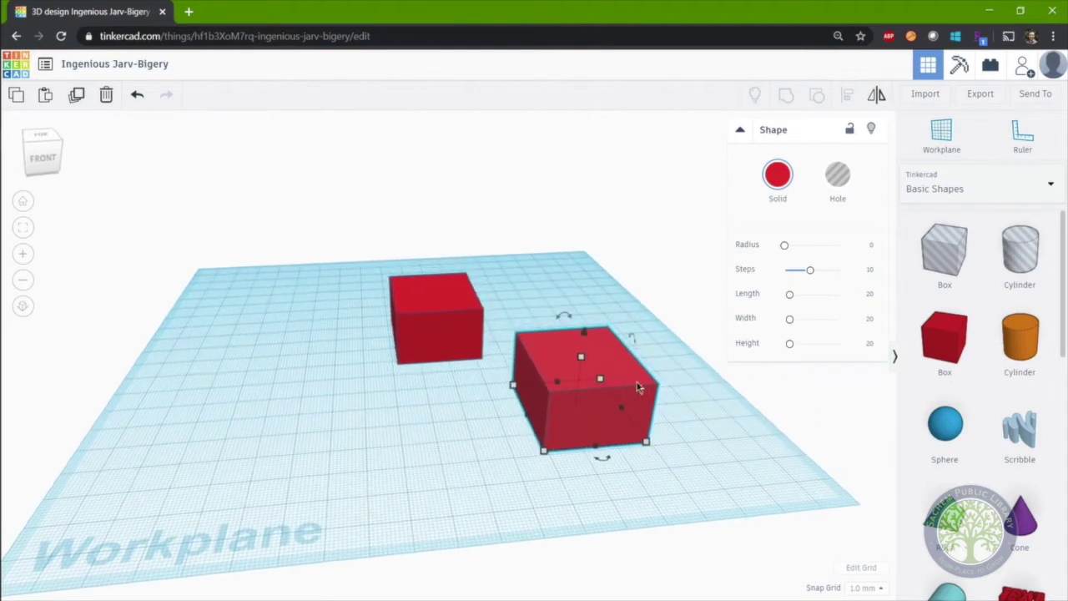
left_click_drag(630, 387, 611, 352)
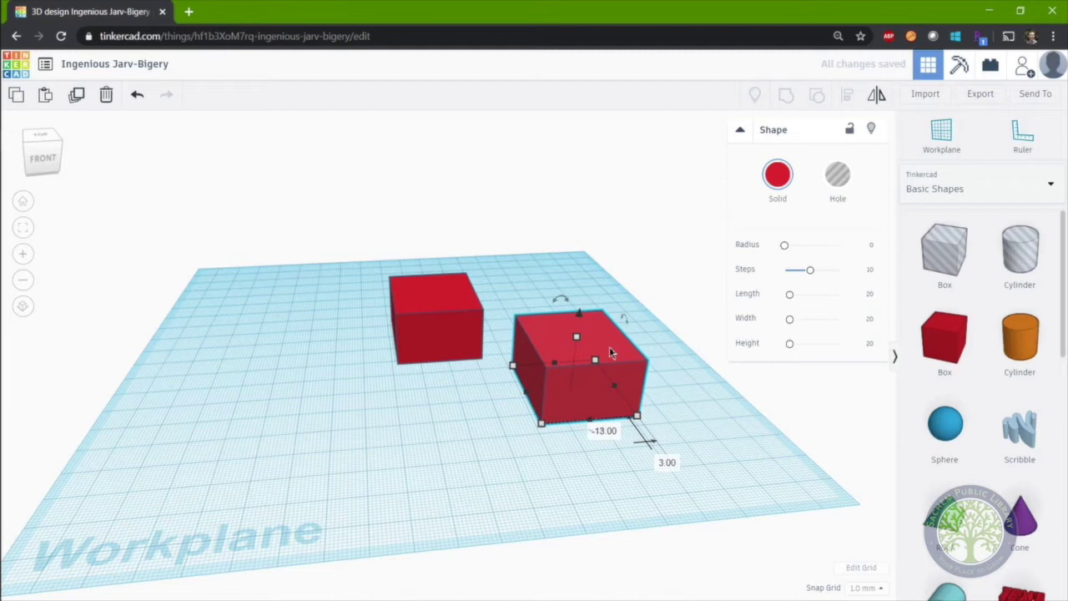
key("Delete")
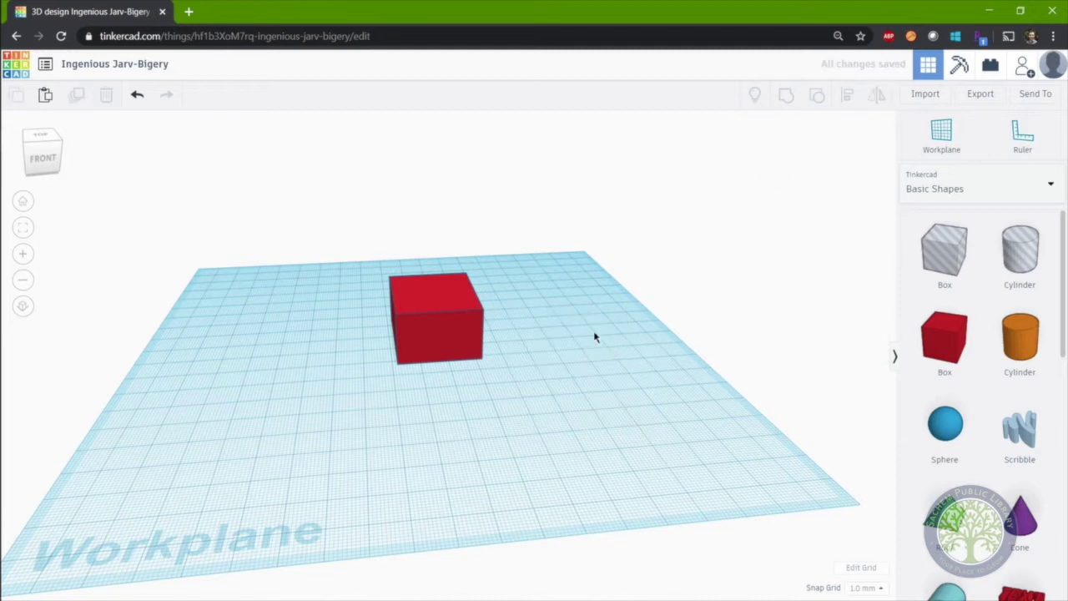
key("ctrl+z")
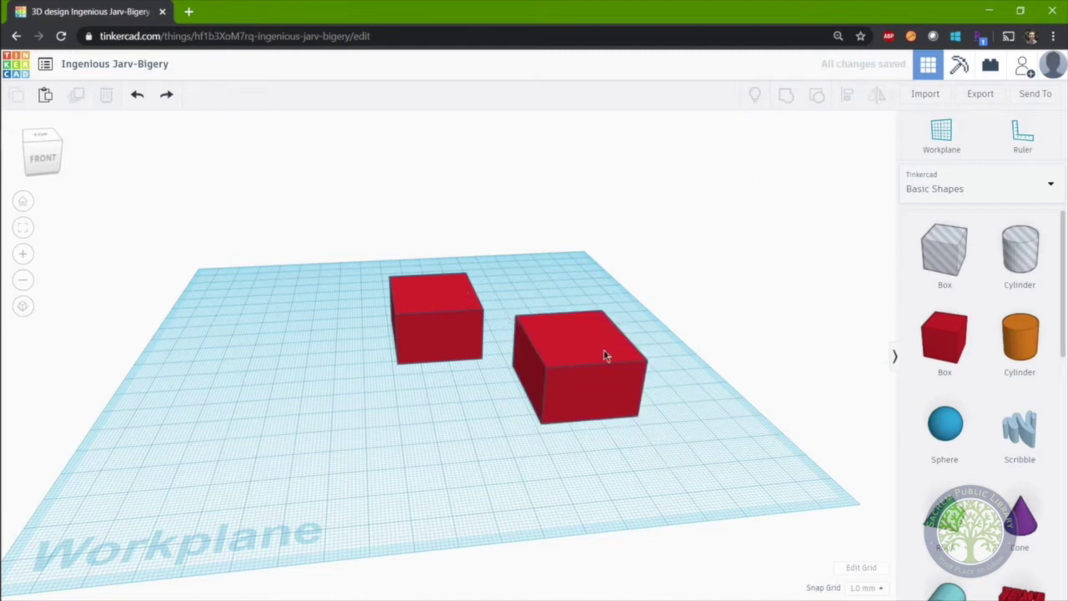
left_click(606, 355)
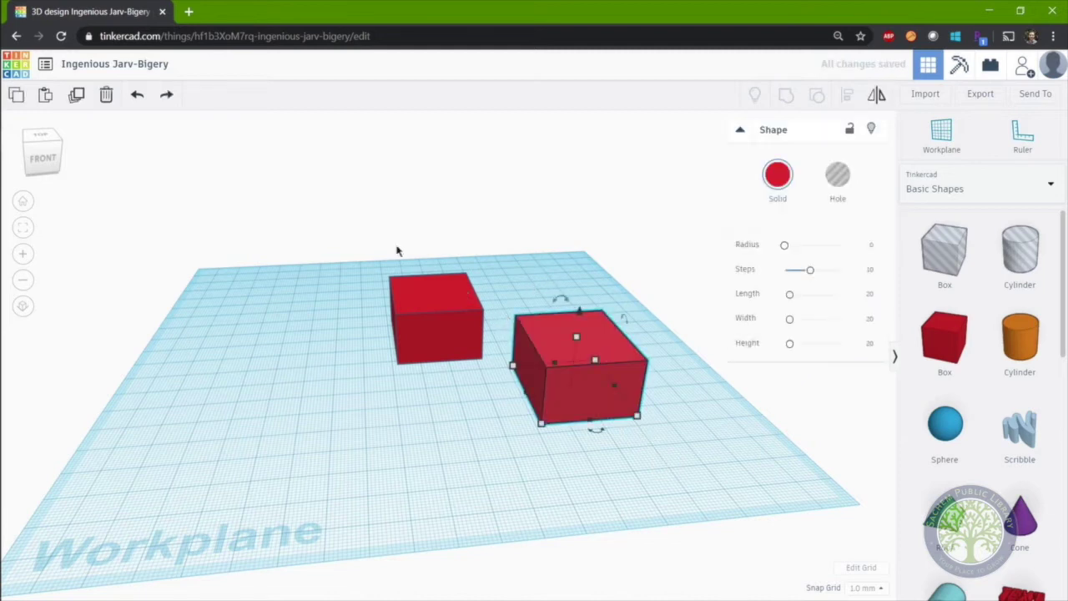
left_click(107, 95)
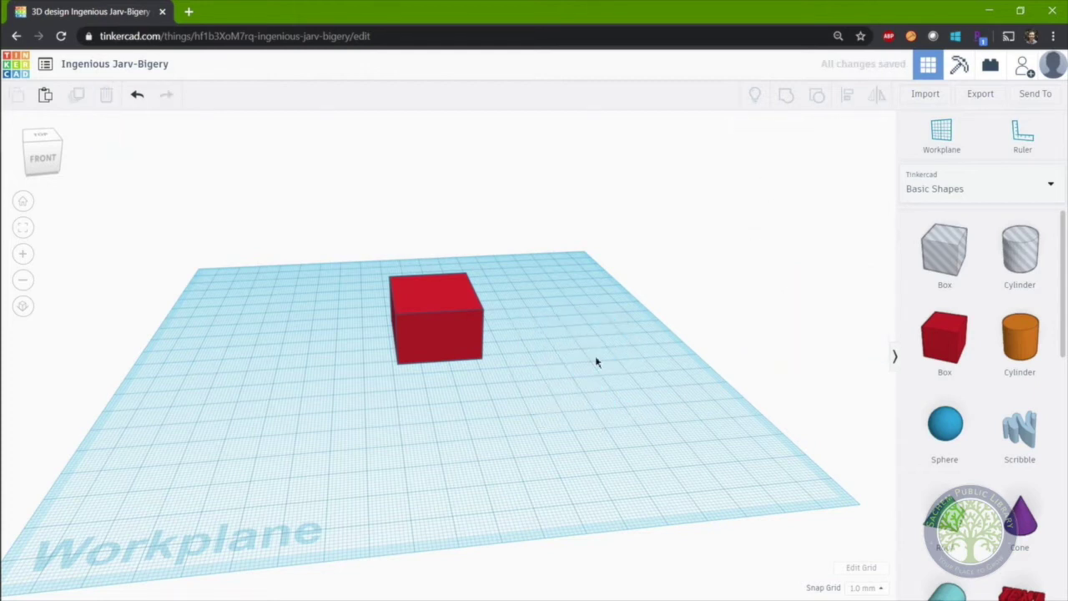
right_click_drag(555, 338, 385, 240)
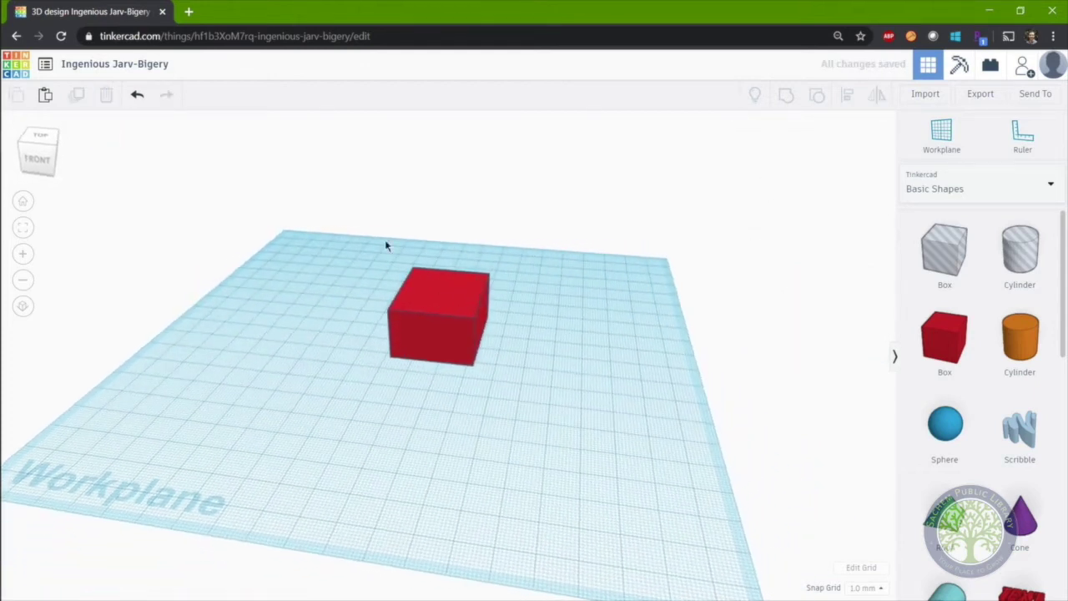
left_click(141, 97)
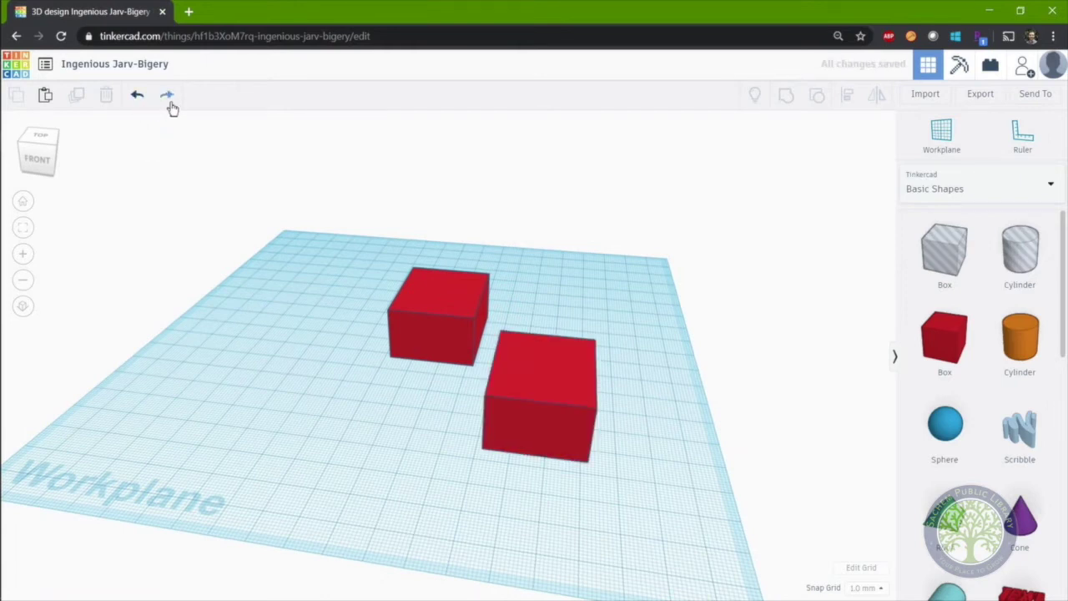
left_click(168, 101)
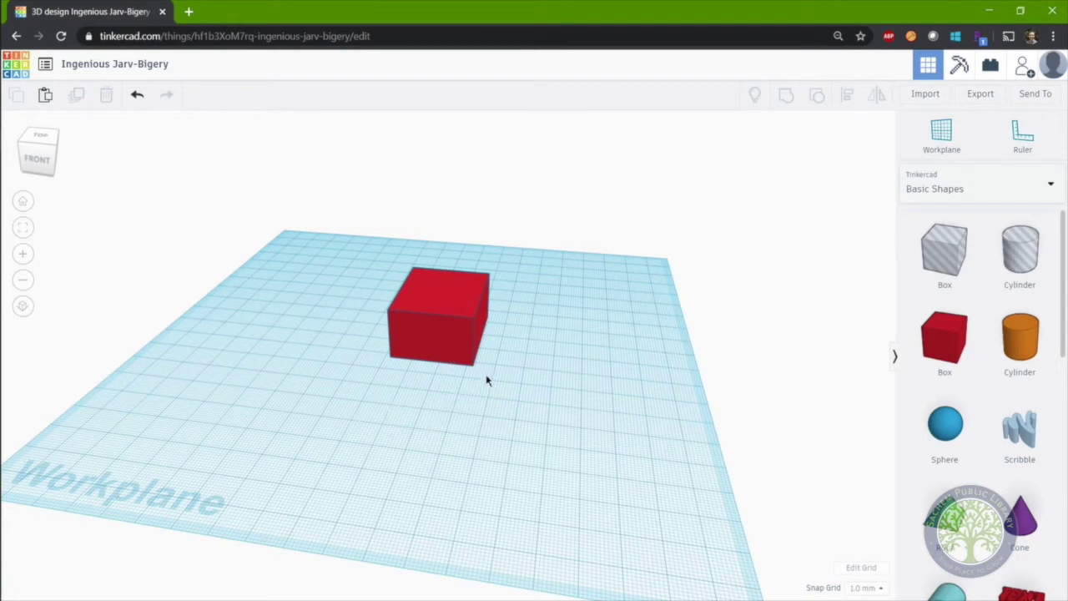
scroll(443, 276, "up", 2)
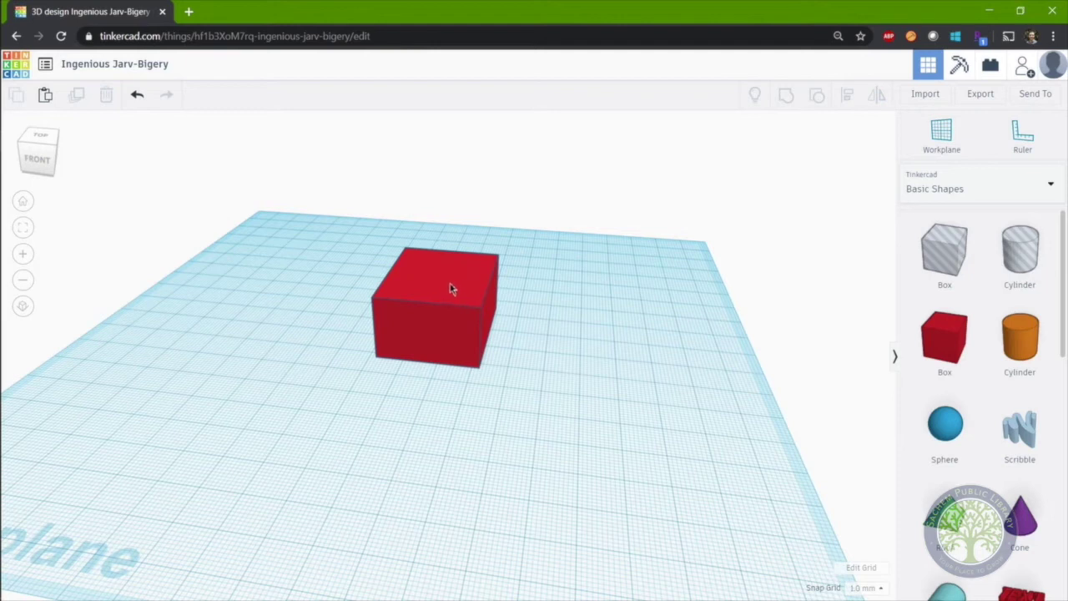
scroll(449, 286, "down", 2)
right_click_drag(572, 325, 594, 320)
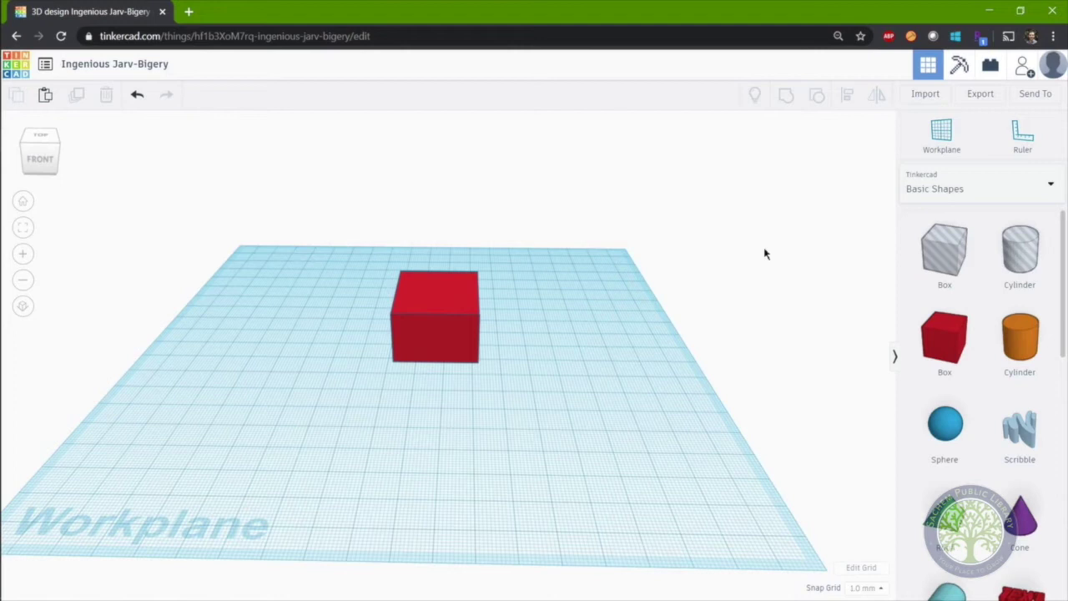
Set a workplane on the box's top face and drop a cone onto it.
left_click(936, 137)
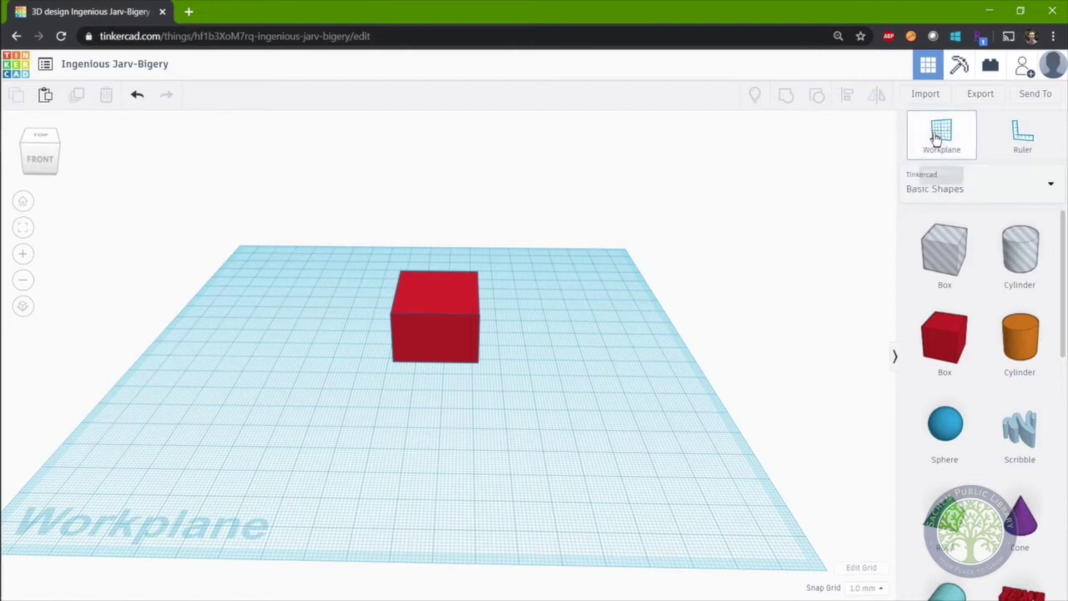
left_click(450, 301)
right_click_drag(620, 375, 587, 363)
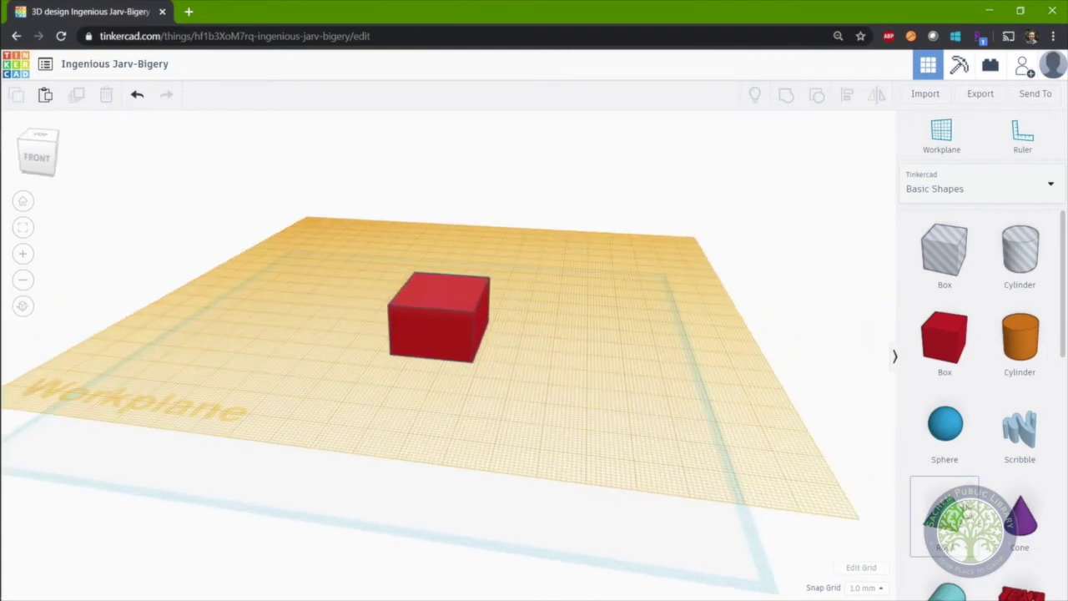
left_click_drag(1020, 515, 632, 332)
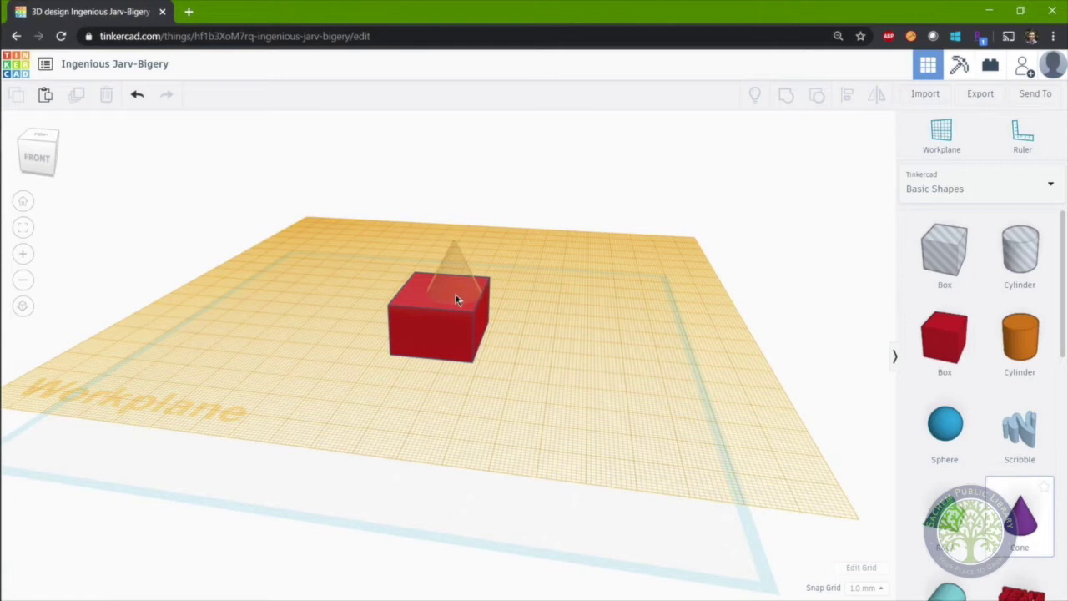
left_click_drag(455, 295, 444, 291)
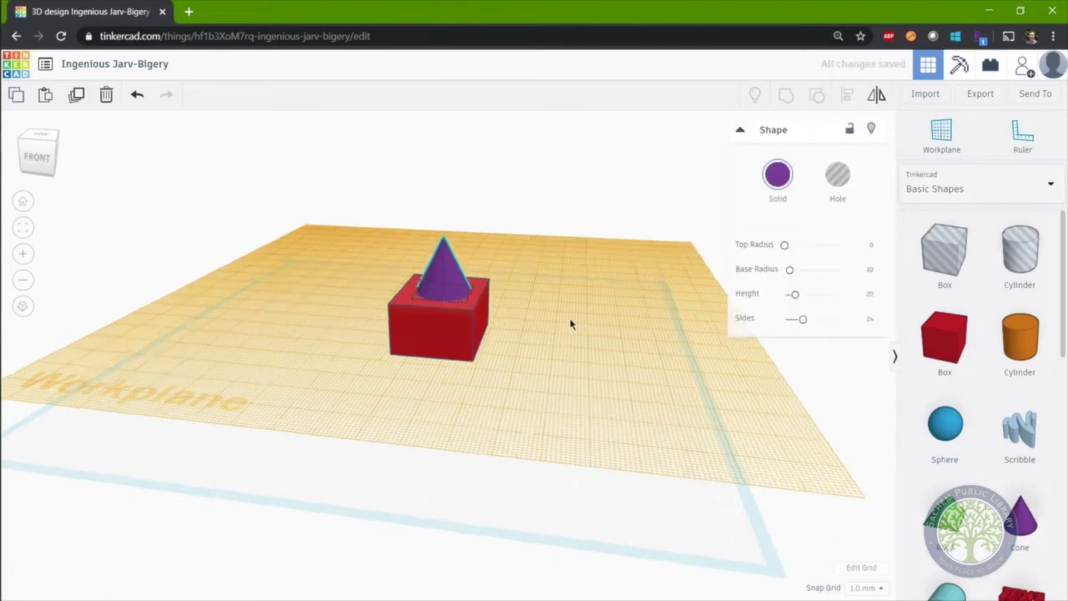
right_click_drag(571, 324, 504, 368)
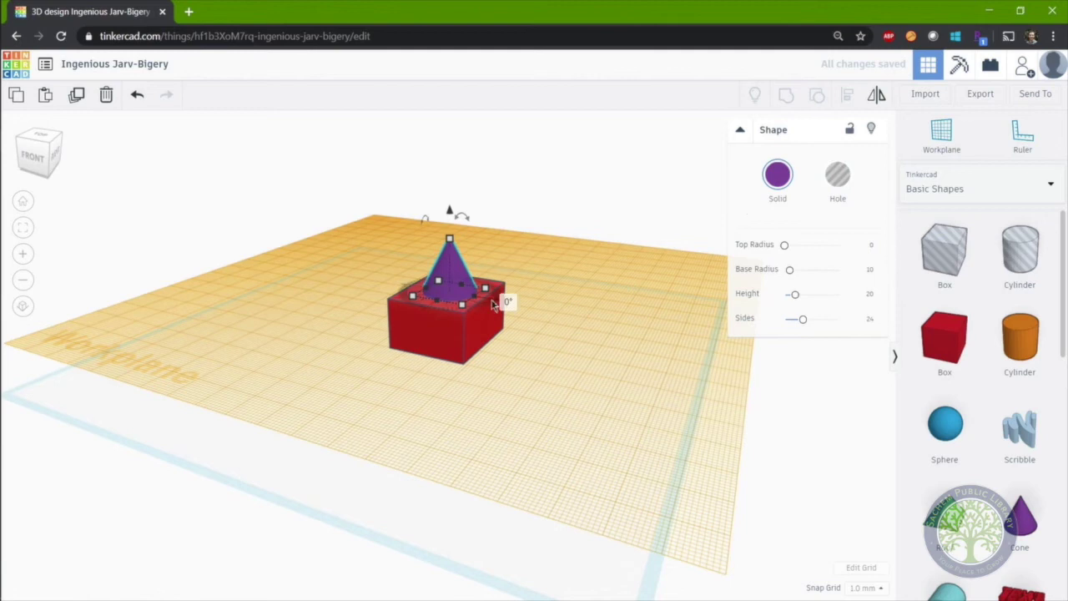
Reset the workplane to the default grid and deselect the cone.
left_click(929, 129)
left_click(399, 517)
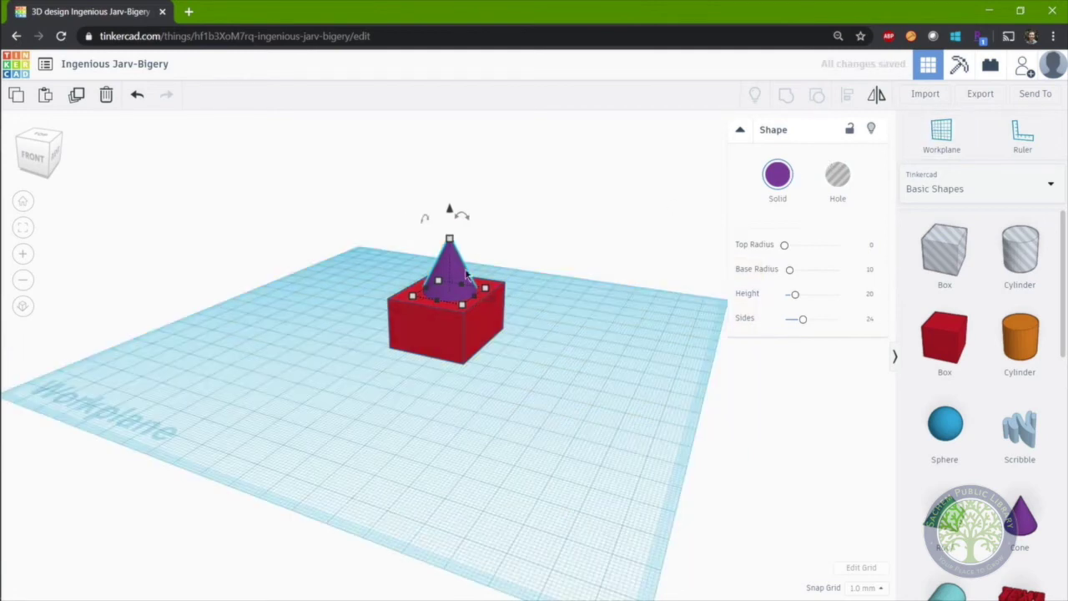
left_click(565, 248)
scroll(458, 269, "up", 2)
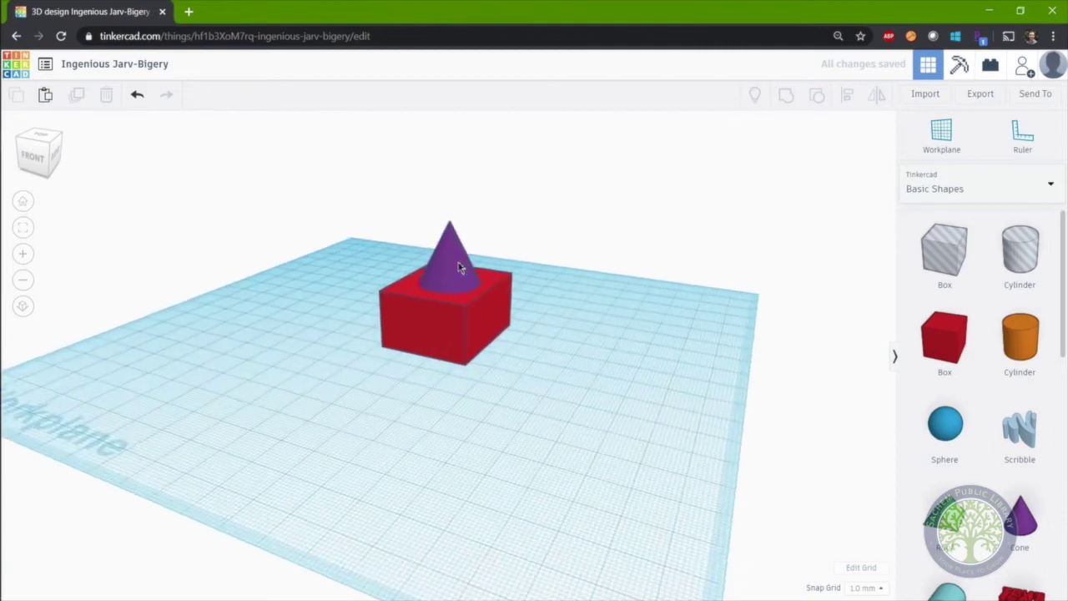
Orbit, zoom and pan the view in close on the box and cone.
right_click_drag(459, 269, 549, 373)
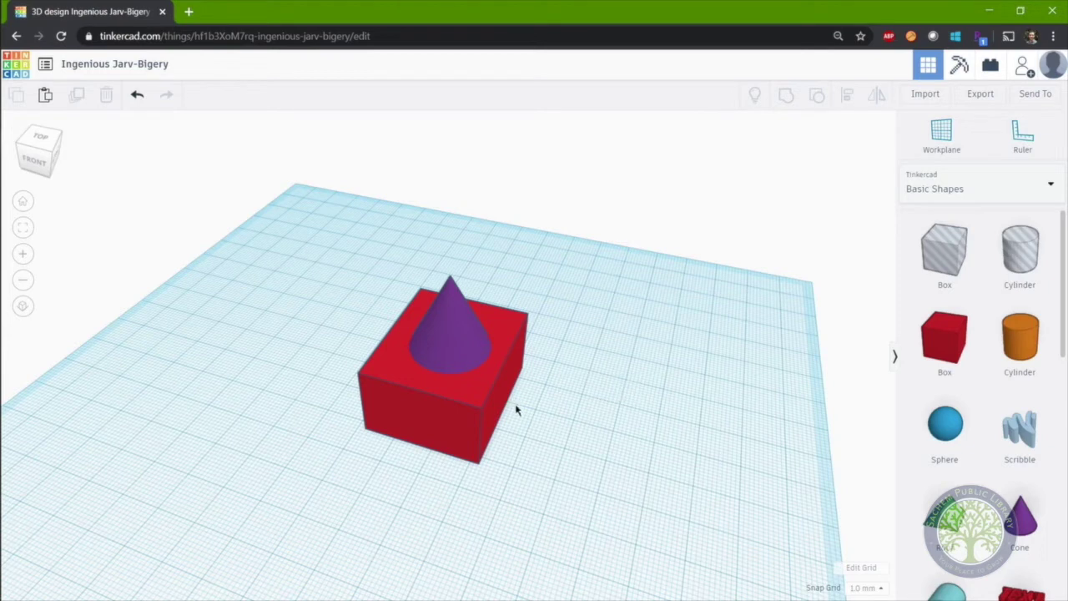
right_click_drag(579, 405, 581, 385)
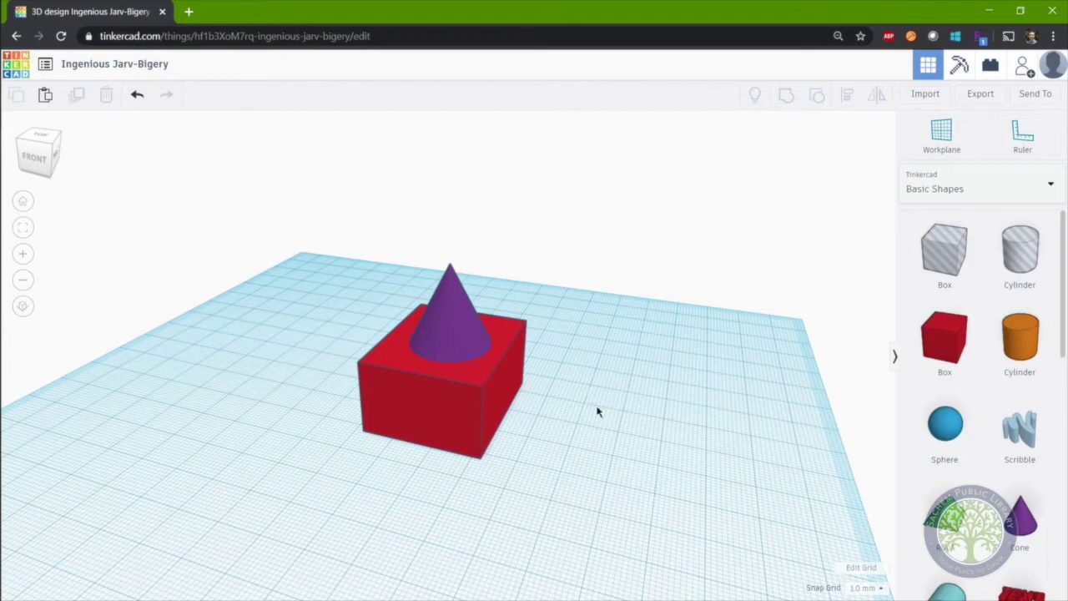
middle_click_drag(596, 410, 622, 362)
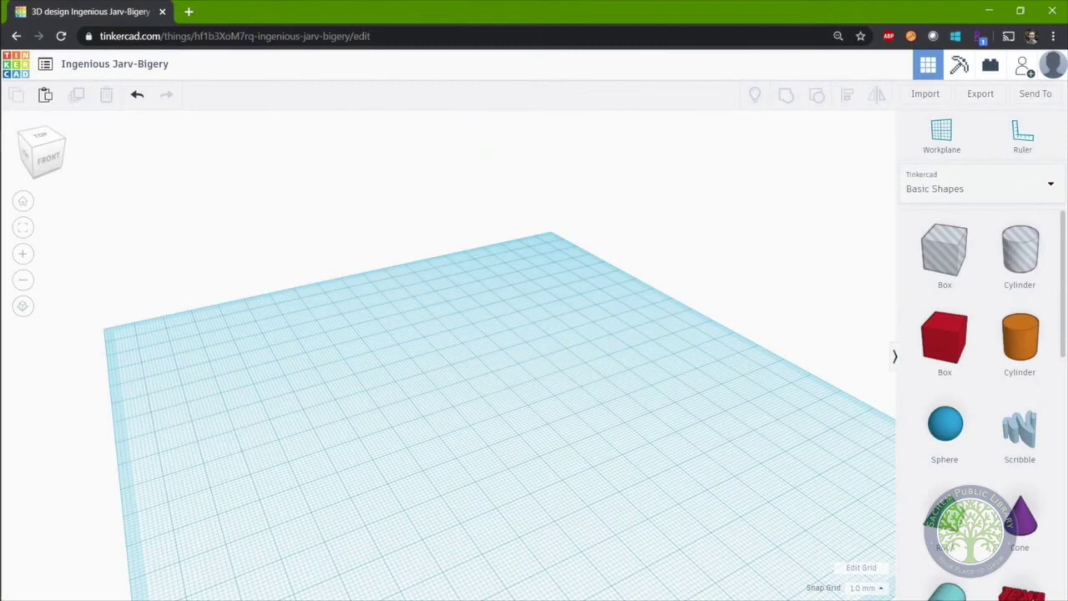
Switch to a front view and place two separate red boxes on the workplane.
right_click_drag(656, 371, 555, 313)
scroll(547, 407, "down", 3)
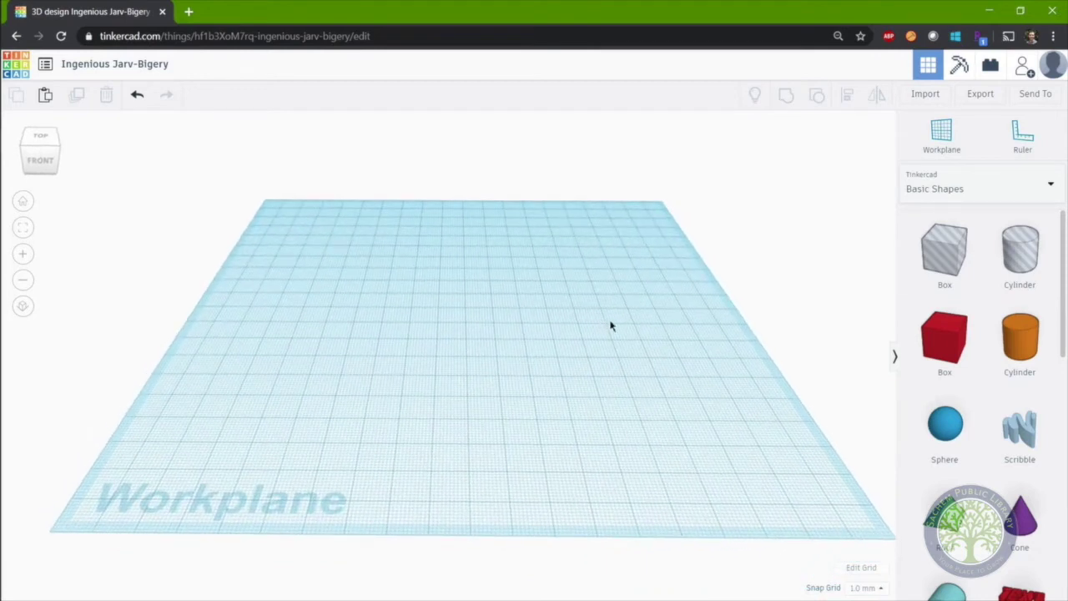
left_click_drag(946, 351, 368, 336)
left_click(541, 358)
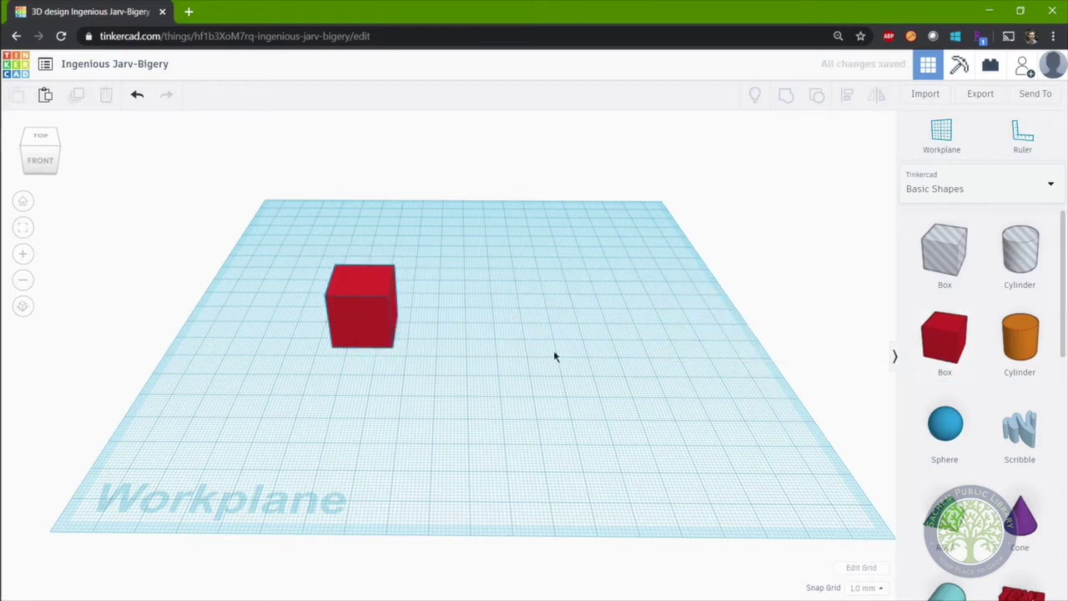
left_click_drag(938, 351, 607, 384)
Colour the second box blue.
left_click(779, 184)
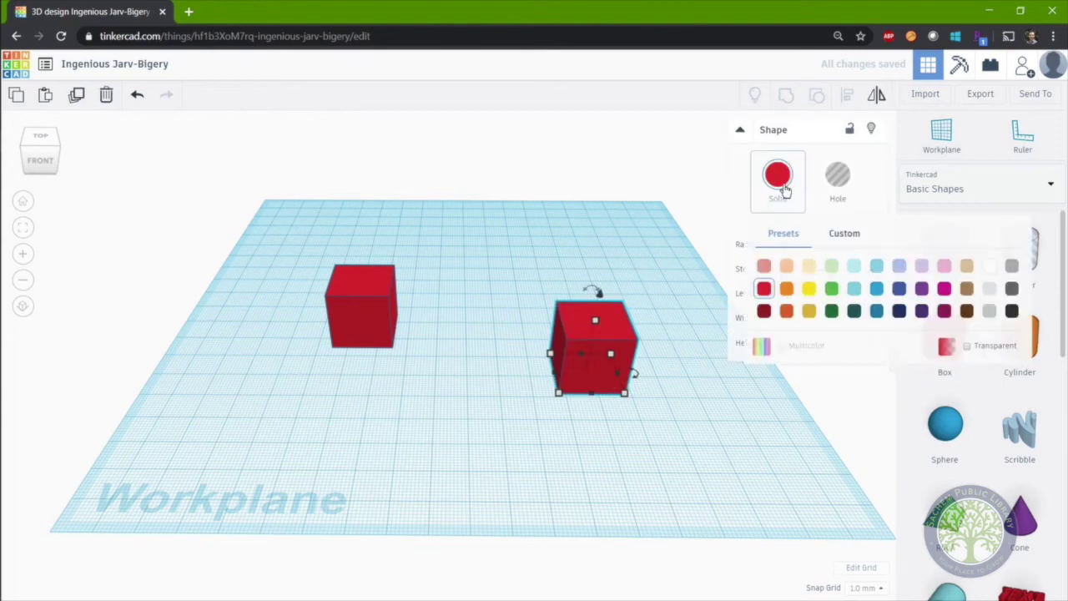
left_click(899, 287)
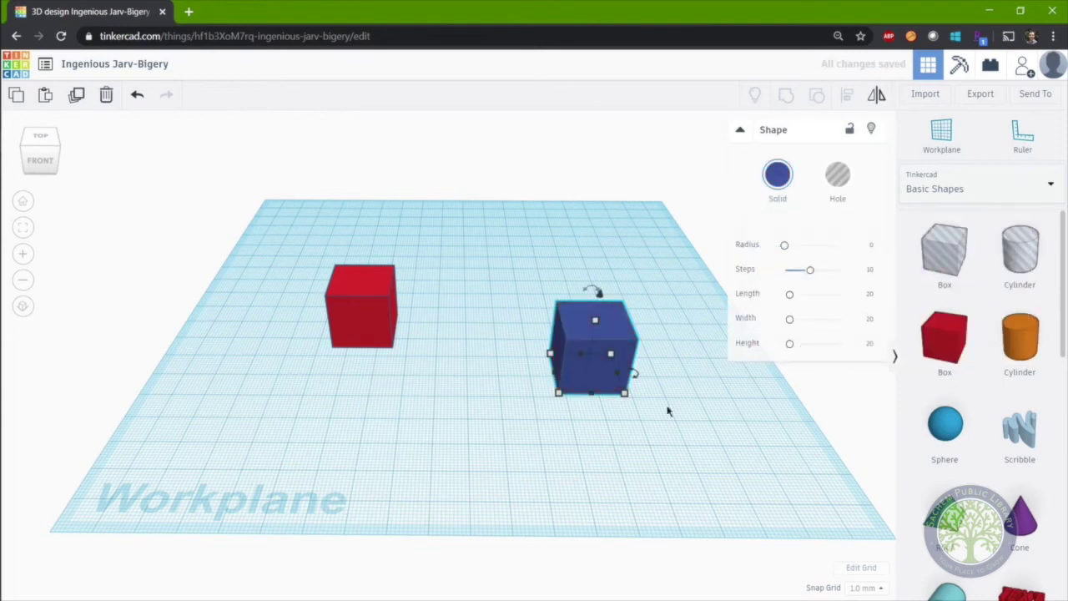
left_click(606, 480)
left_click(609, 381)
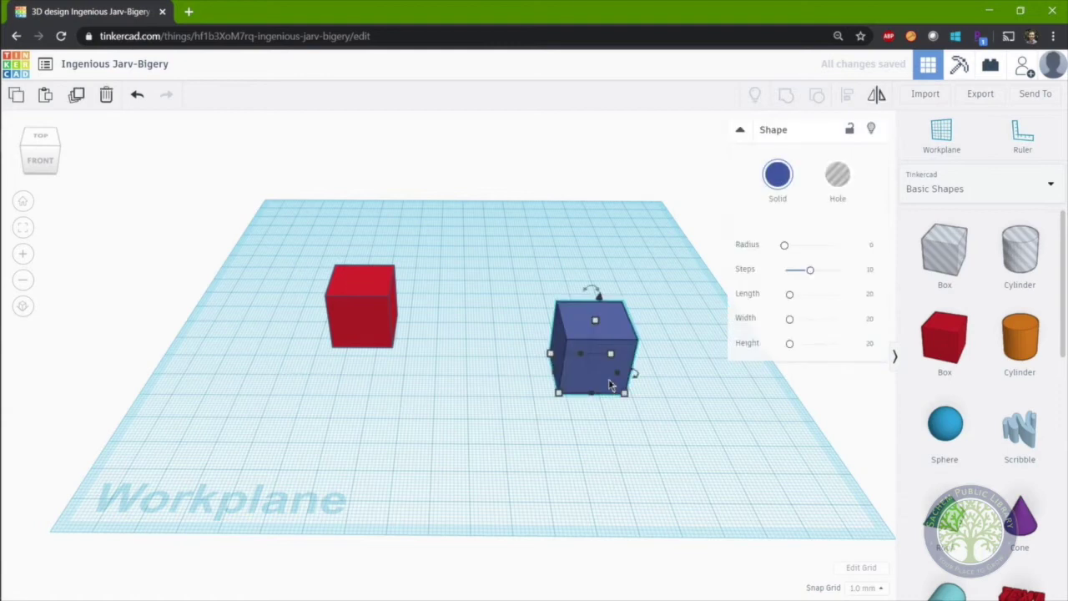
Resize the blue box to 2 mm thick, 30 mm long and 34 mm tall.
left_click(609, 440)
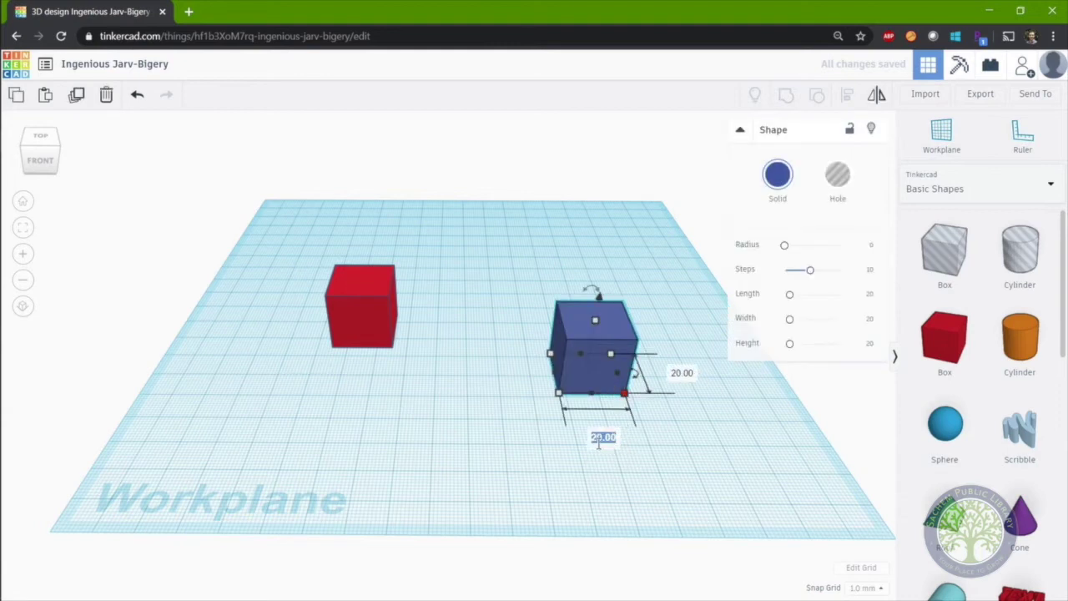
type("2")
key("Return")
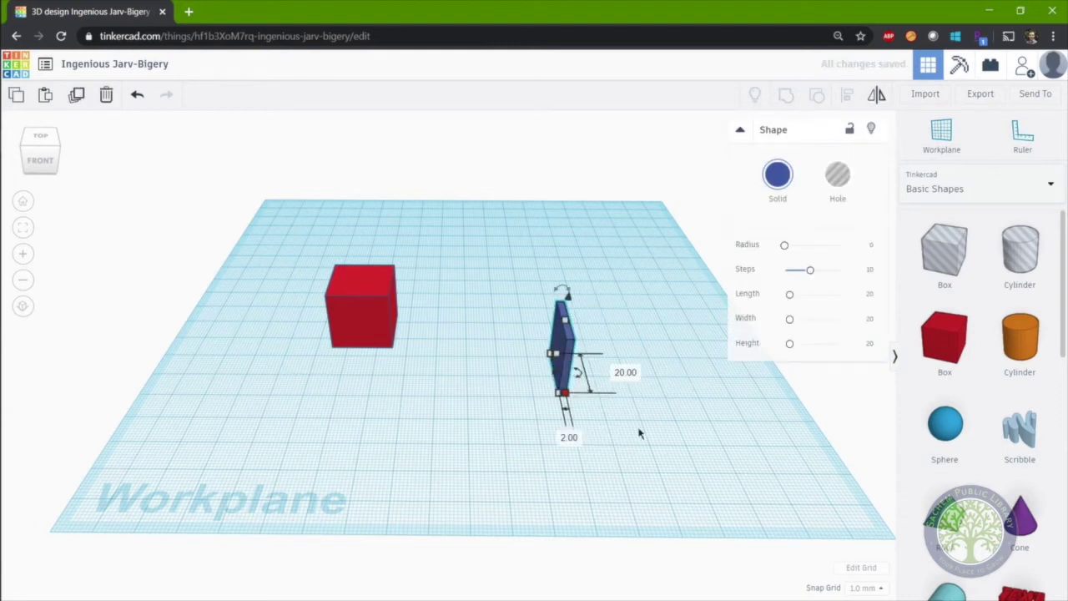
left_click(626, 373)
type("30")
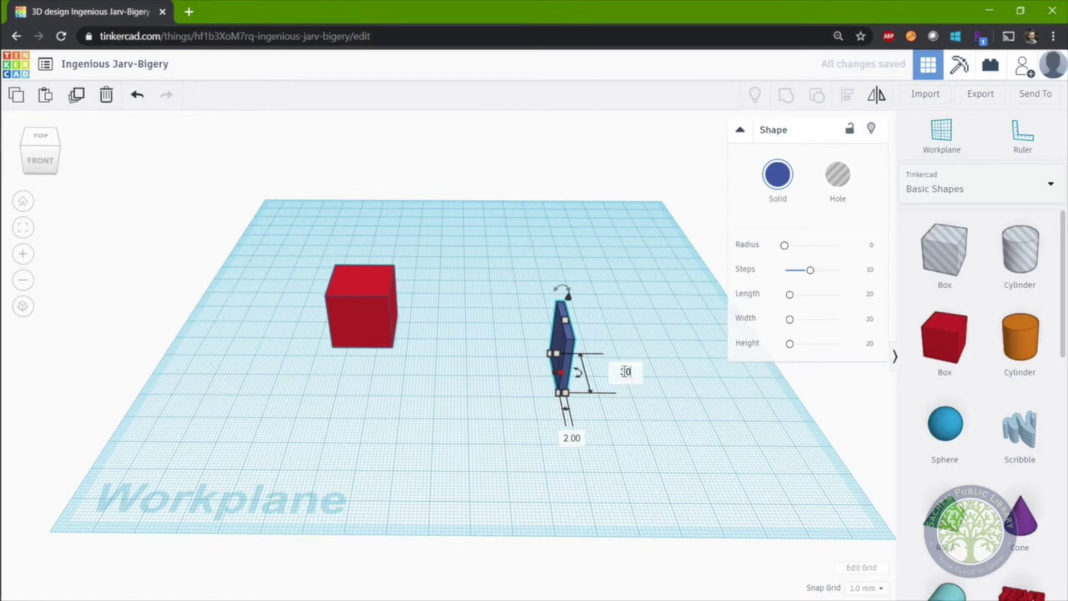
key("Return")
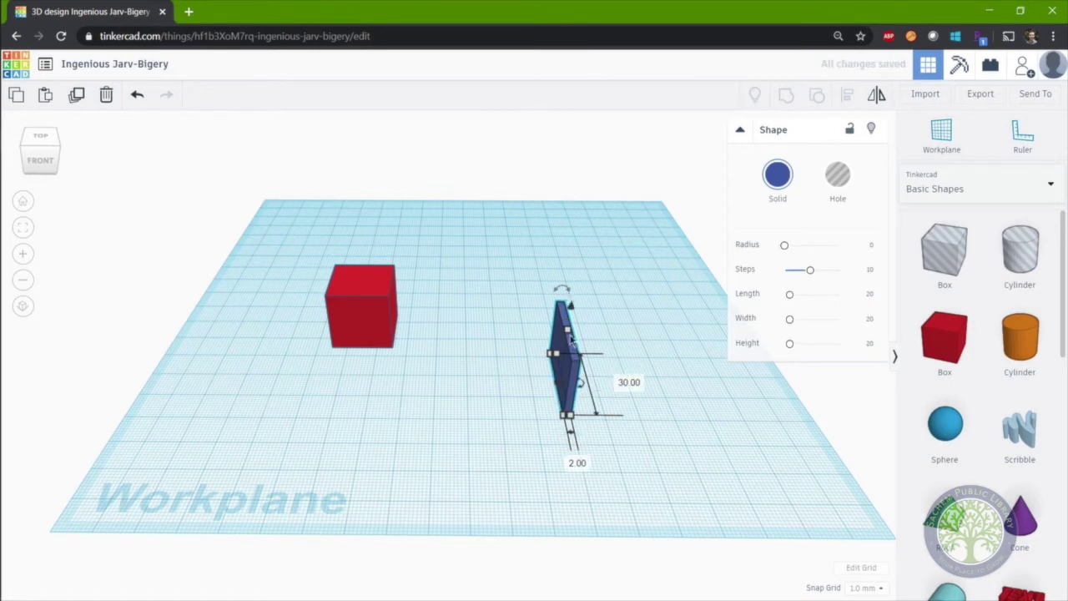
left_click_drag(569, 329, 574, 288)
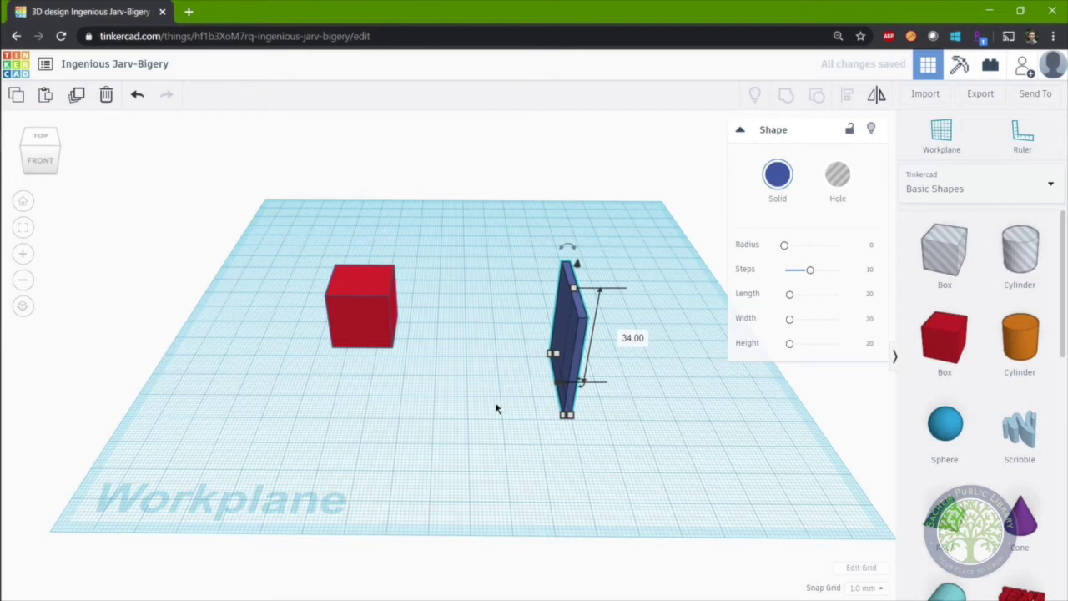
Move the blue slab left toward the red cube.
left_click(498, 377)
right_click_drag(499, 377, 580, 349)
left_click_drag(582, 347, 494, 337)
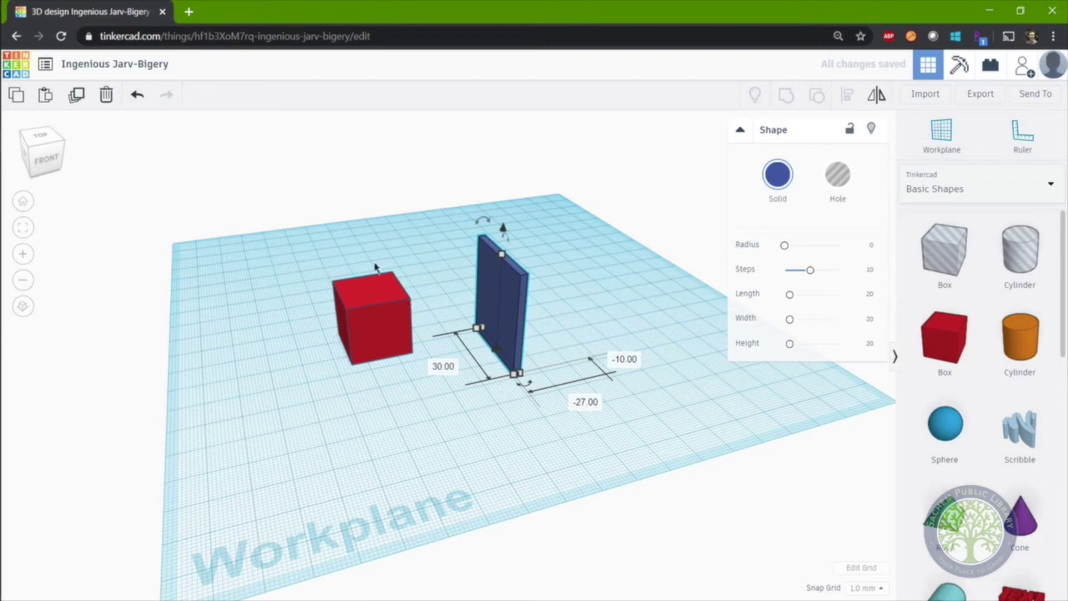
Nudge the blue slab left three steps into the cube, then one step back right.
key("Left")
key("Left")
key("Left")
key("Left")
key("Left")
key("Left")
key("Left")
key("Left")
key("Left")
key("Left")
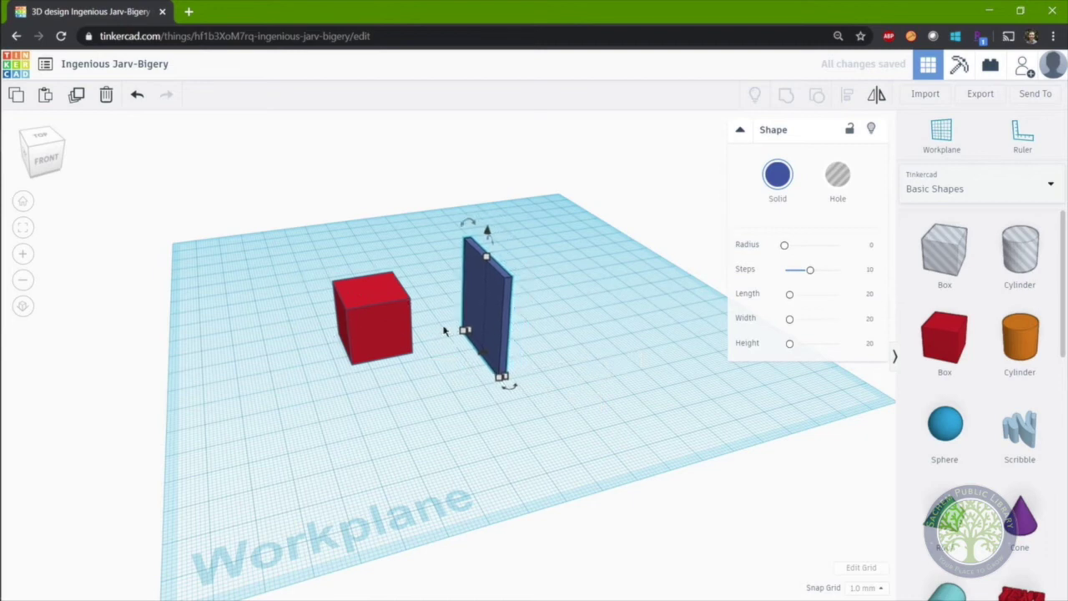
key("Left")
key("Left")
key("Left")
key("Left")
key("Left")
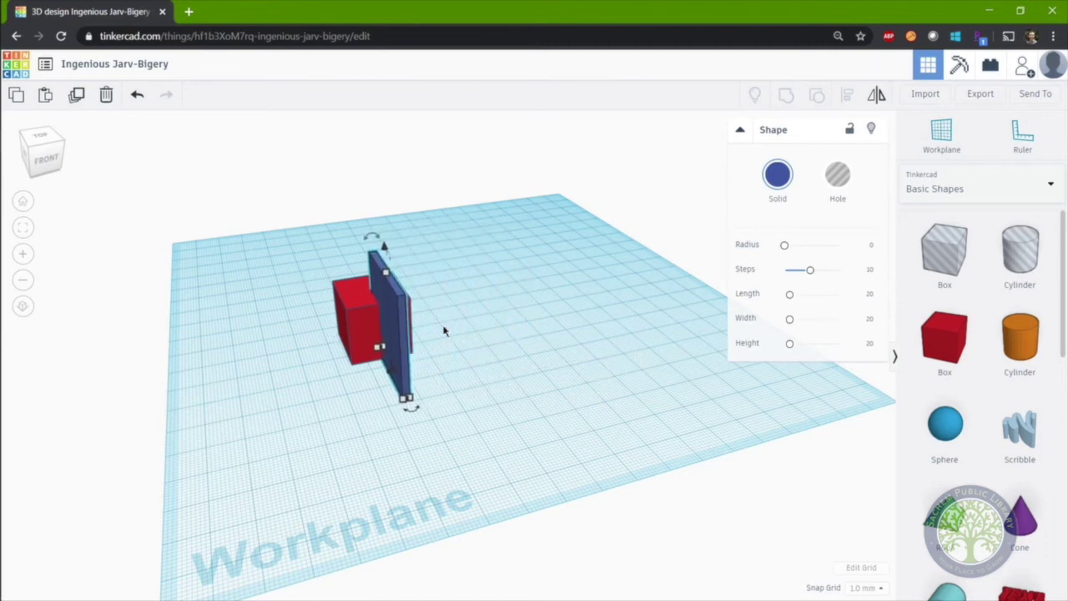
key("Left")
key("Left")
key("Left")
key("Left")
key("Left")
key("Left")
key("Left")
key("Left")
key("Left")
key("Left")
key("Left")
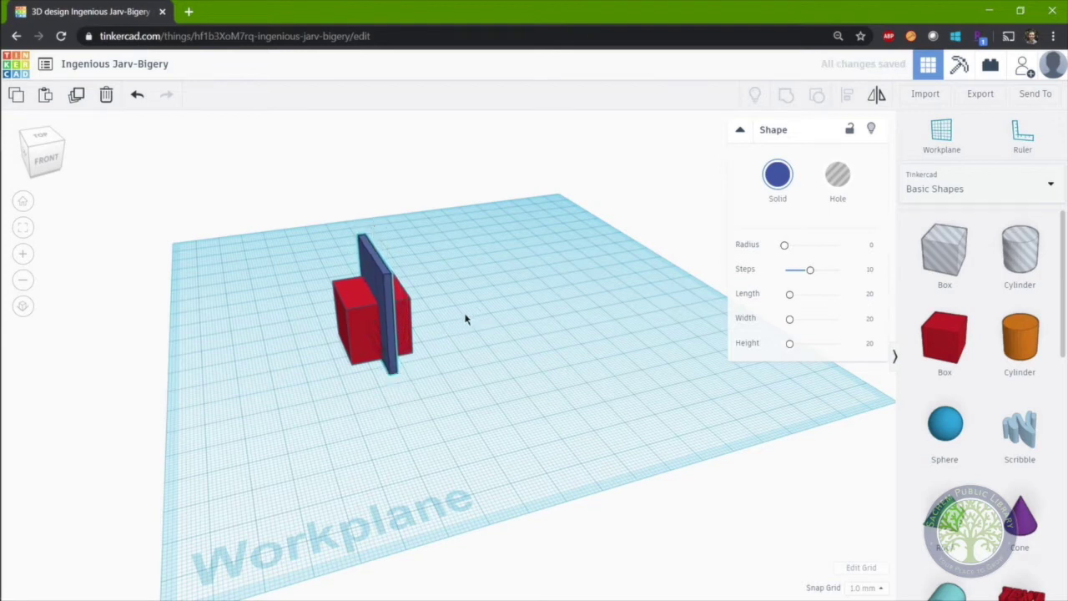
right_click_drag(465, 317, 647, 330)
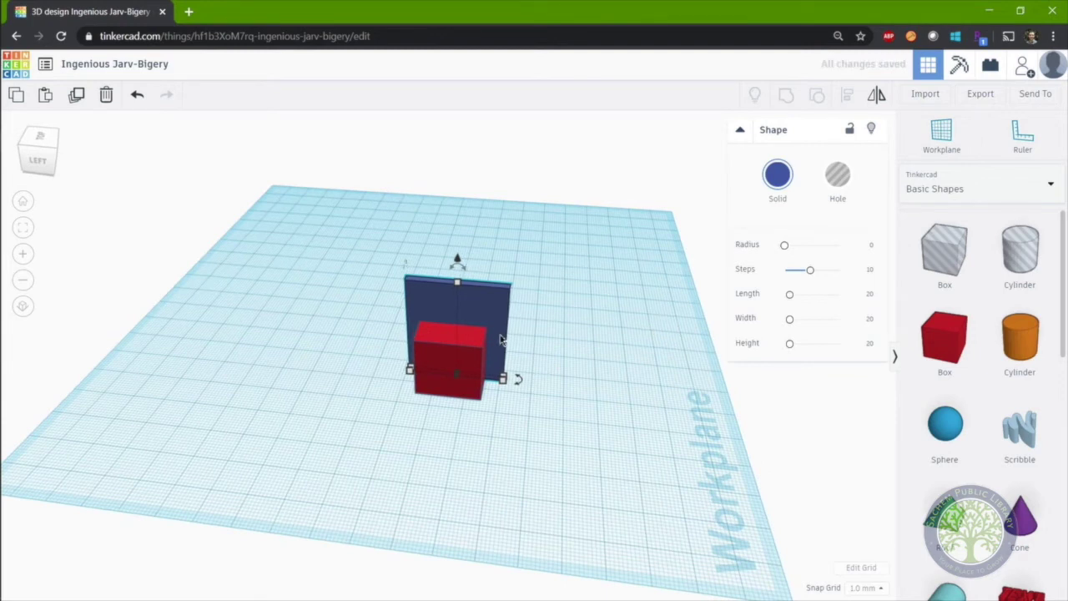
scroll(480, 334, "up", 3)
key("Right")
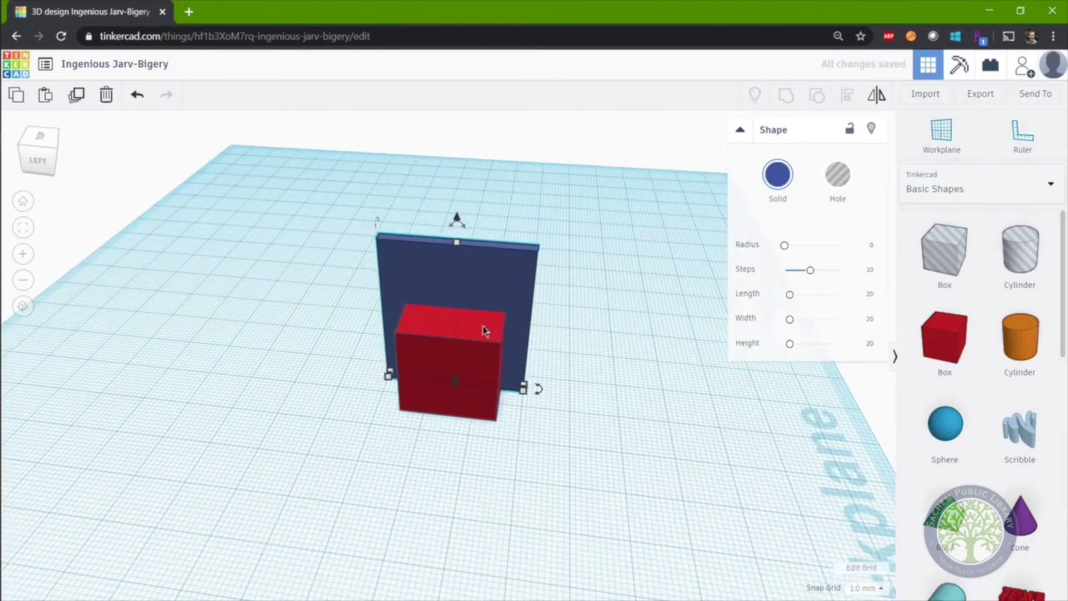
right_click_drag(592, 334, 394, 269)
Select the blue slab and red cube together and centre-align the slab on the cube.
left_click_drag(421, 282, 561, 284)
right_click_drag(561, 284, 506, 373)
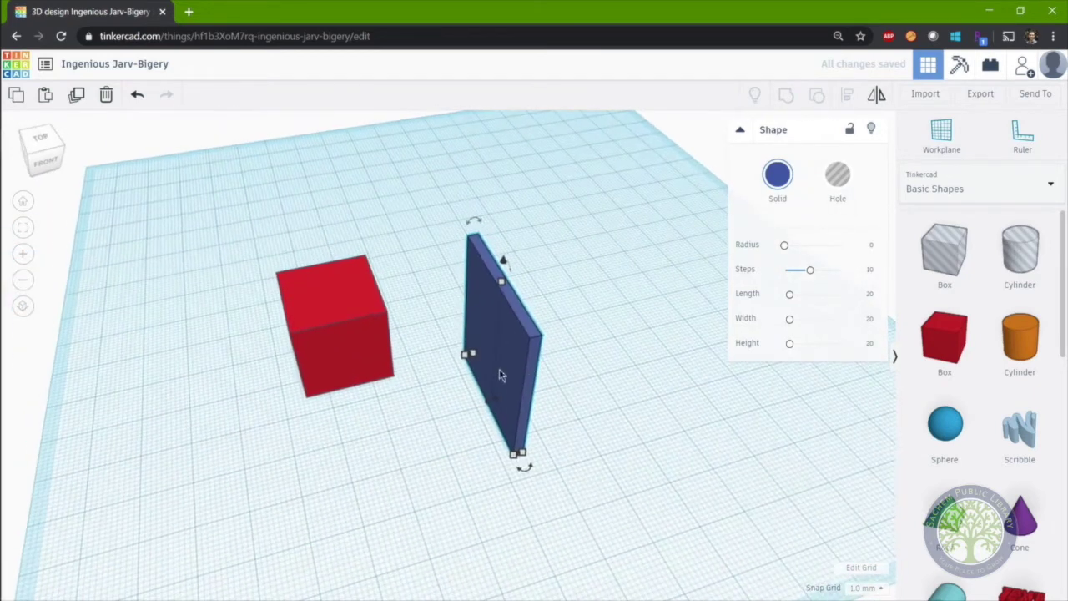
left_click(335, 301, "shift")
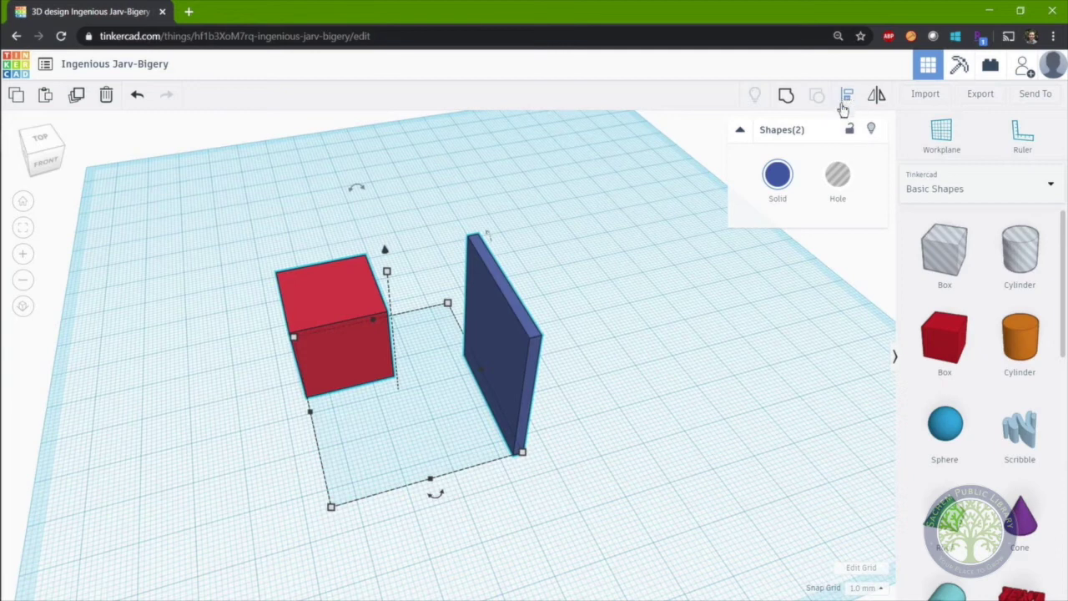
left_click(847, 97)
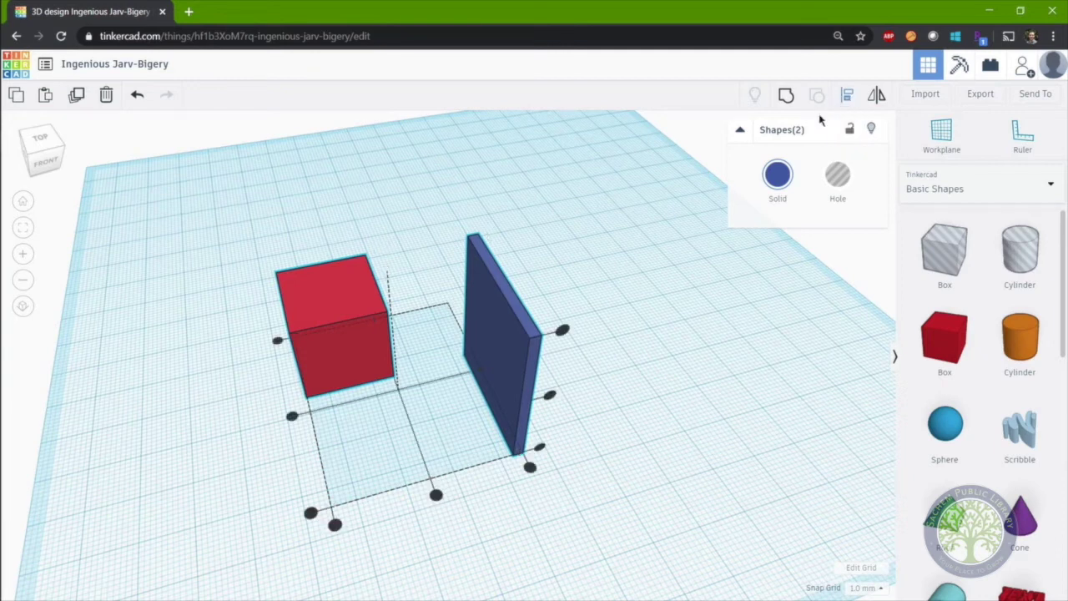
mouse_move(641, 367)
right_mouse_down()
mouse_move(627, 331)
mouse_move(620, 365)
right_mouse_up()
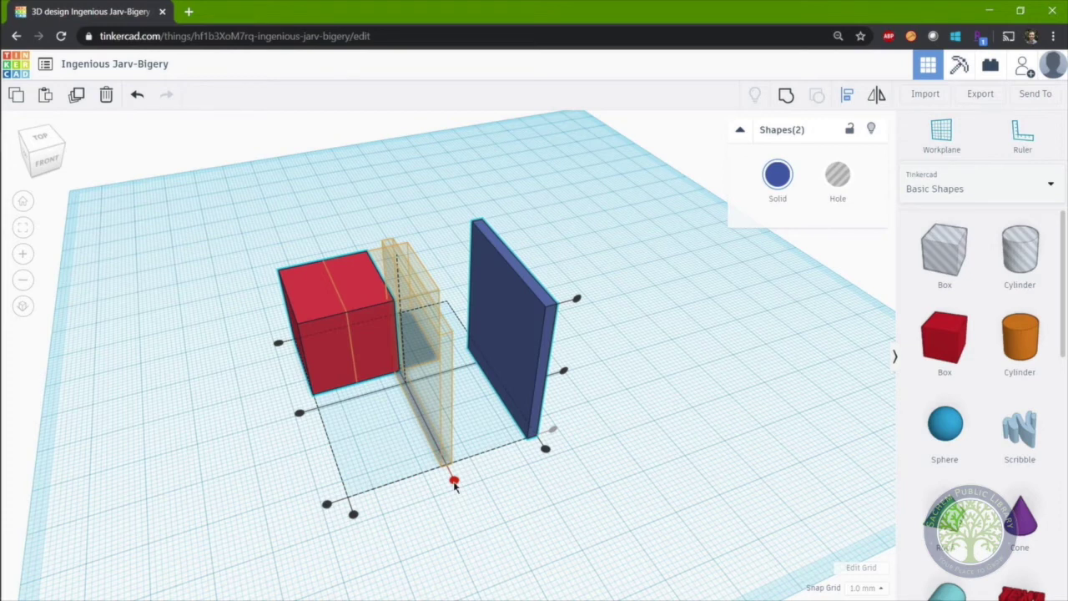
left_click(454, 482)
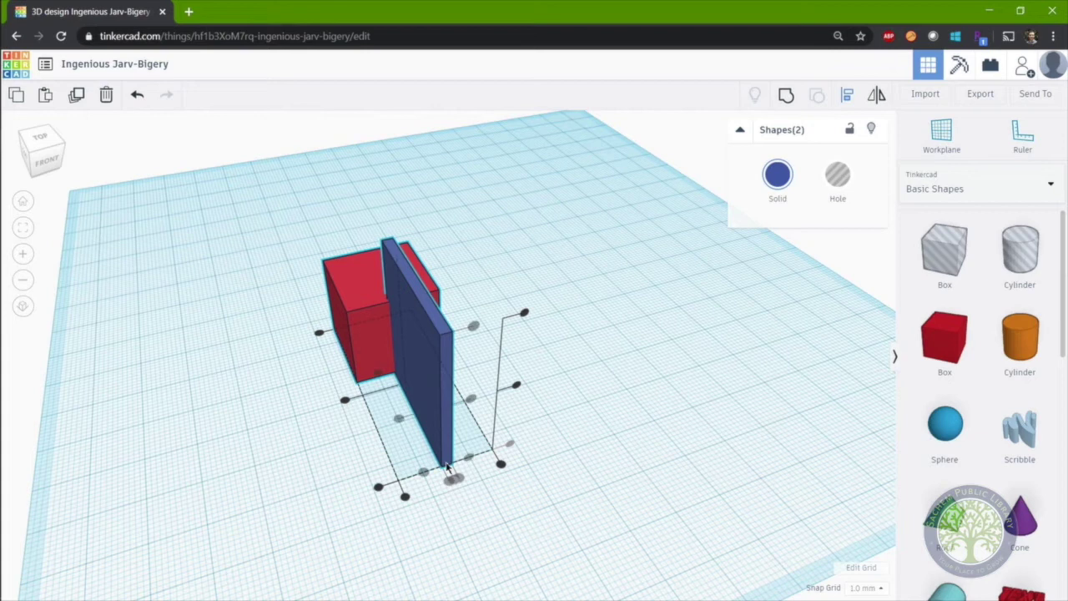
From the left view, align the slab's end with the cube's edge and centre them side to side.
right_click_drag(491, 524, 523, 495)
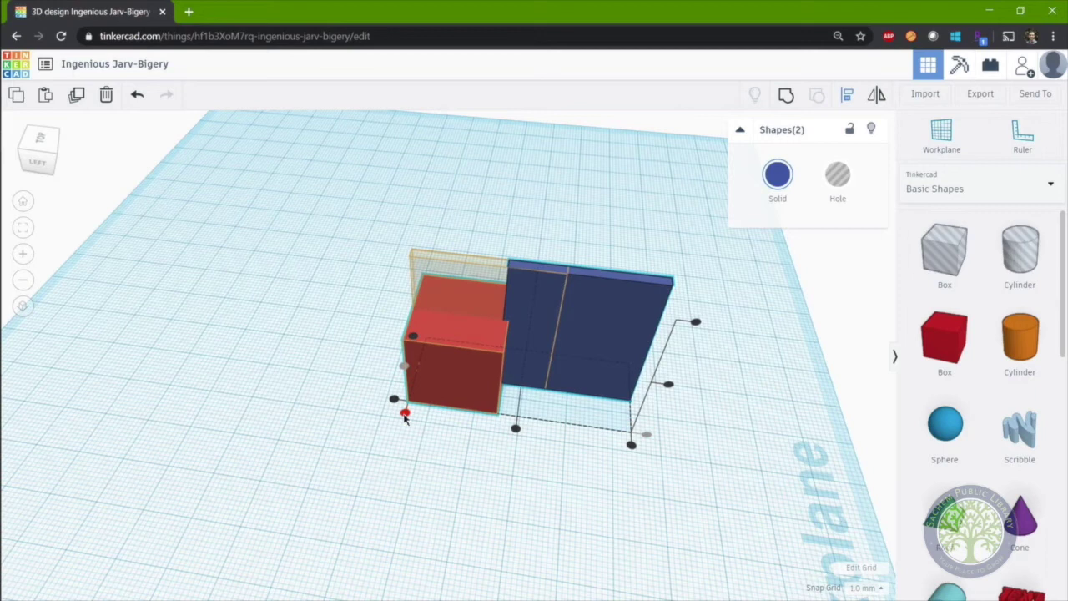
left_click_drag(405, 417, 406, 417)
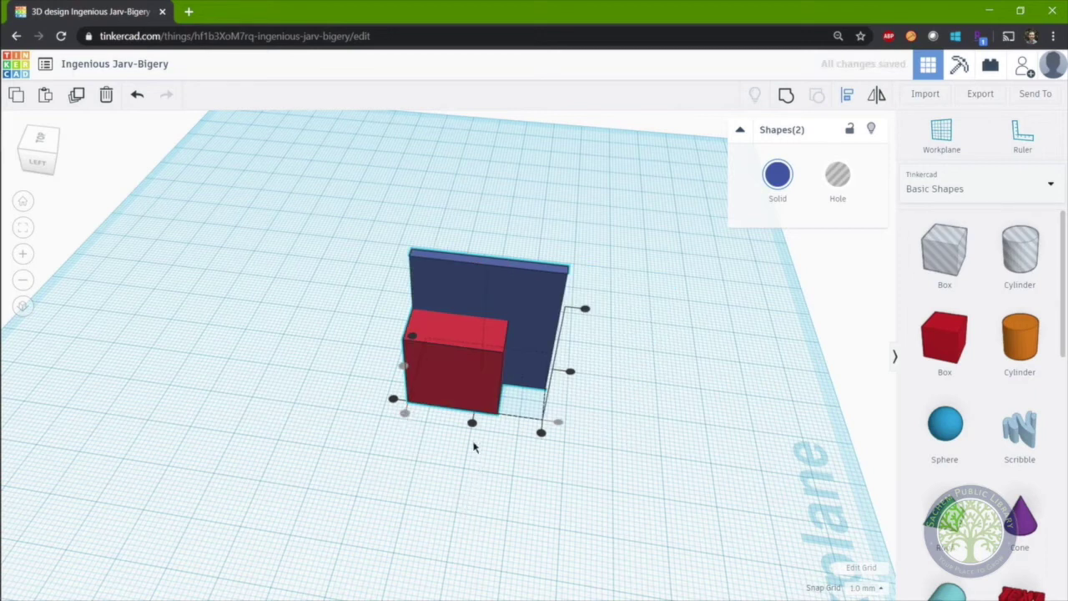
left_click_drag(472, 424, 470, 428)
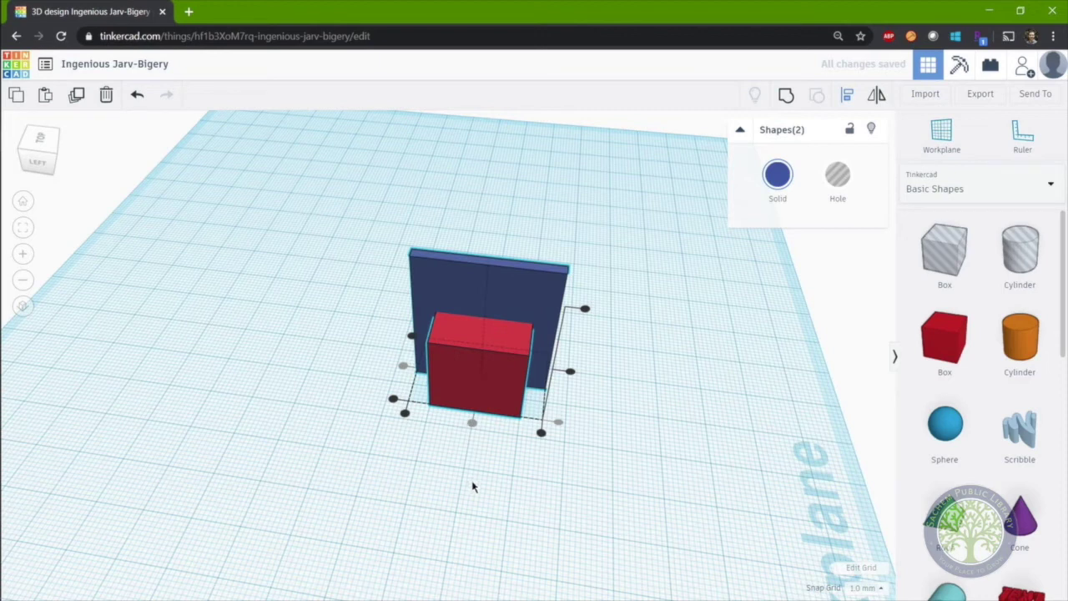
right_click_drag(644, 488, 530, 455)
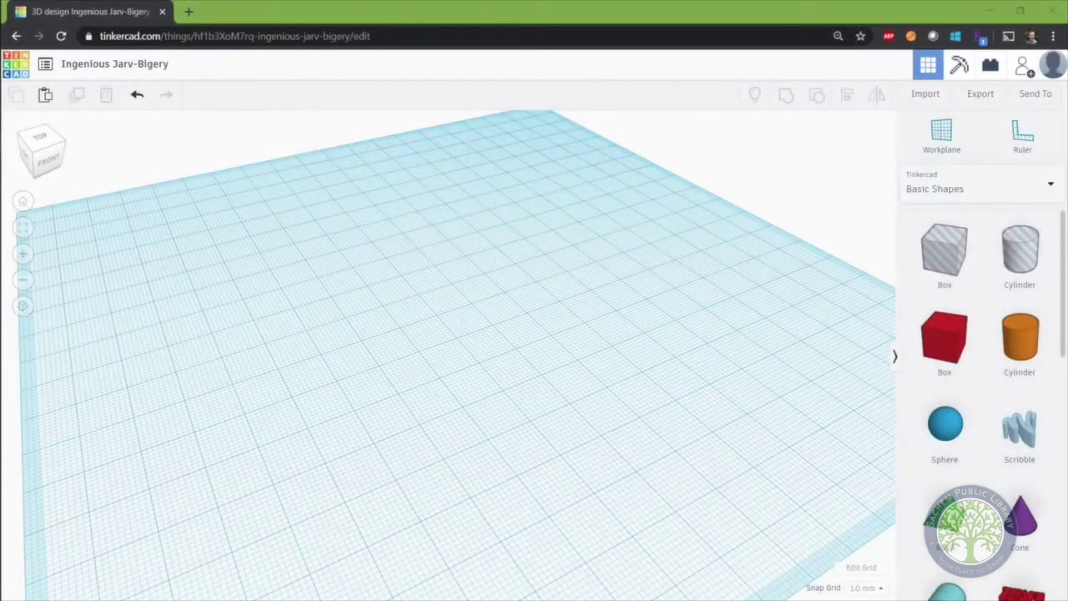
Place a new red box on the workplane.
scroll(590, 365, "down", 3)
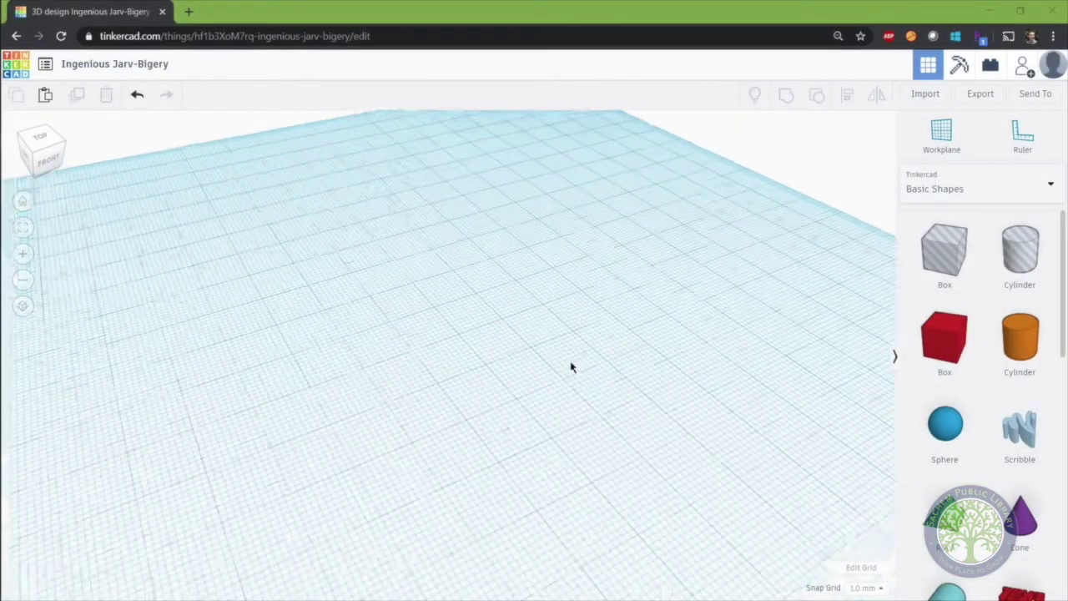
right_click_drag(573, 400, 487, 404)
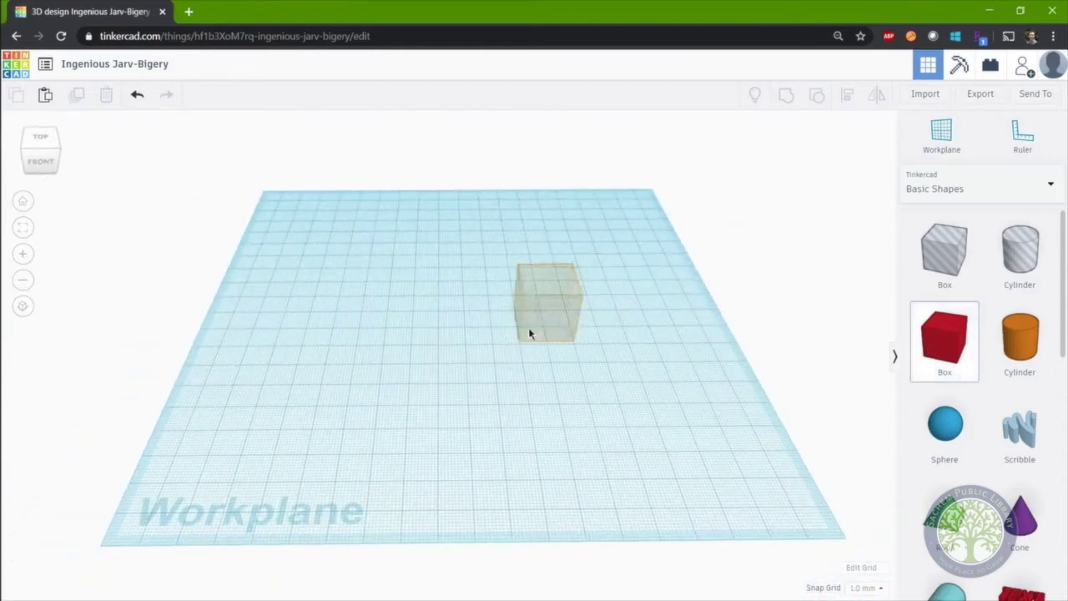
left_click_drag(529, 333, 462, 336)
left_click(568, 317)
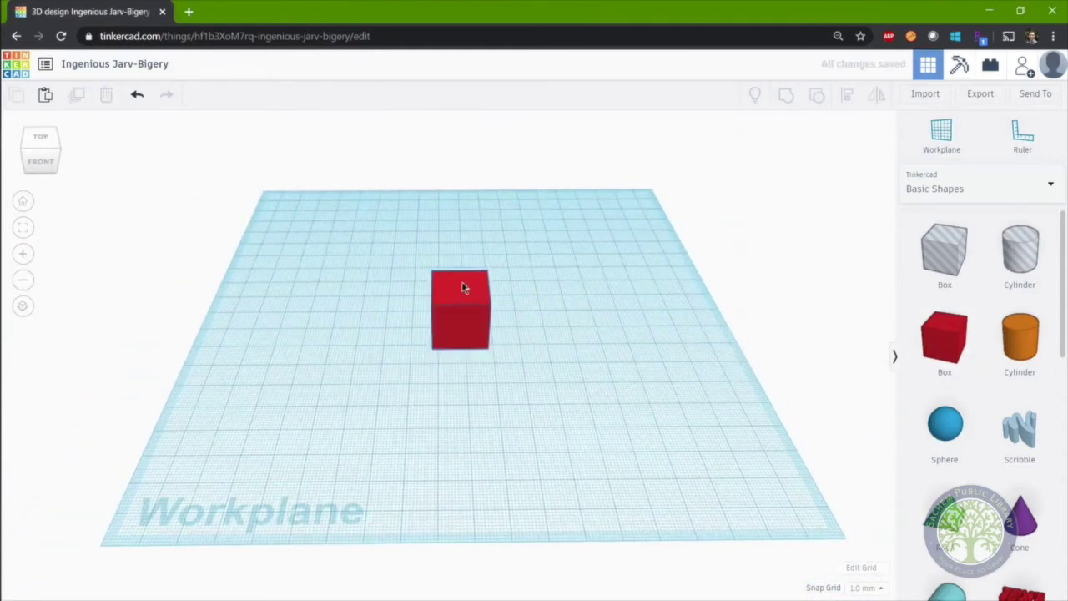
scroll(467, 291, "up", 3)
right_click_drag(500, 267, 596, 317)
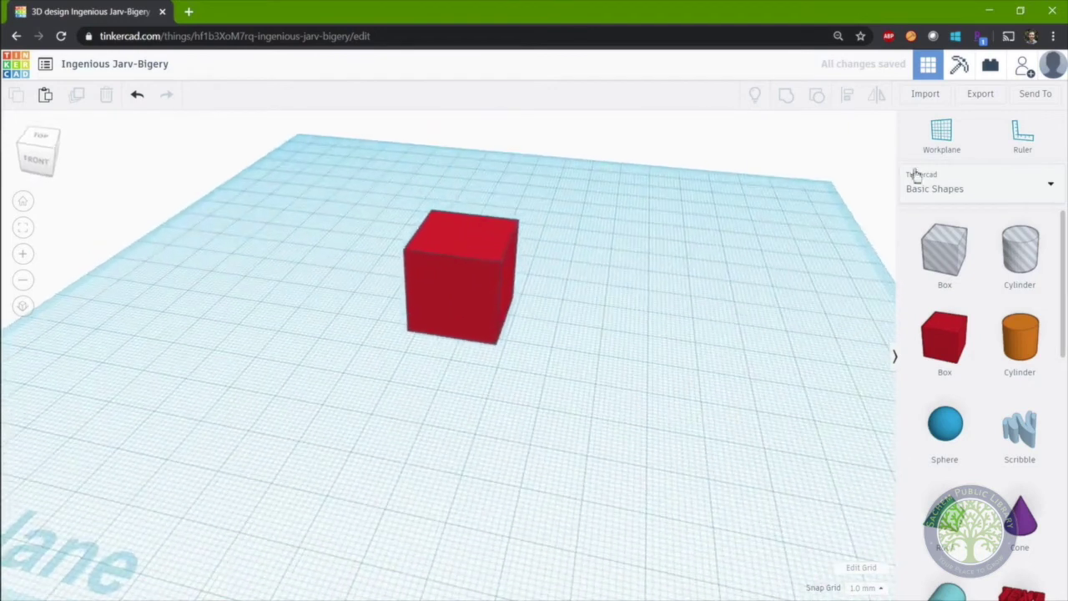
Set the workplane on the box's top face and drop a green roof onto it.
left_click(942, 133)
left_click(467, 244)
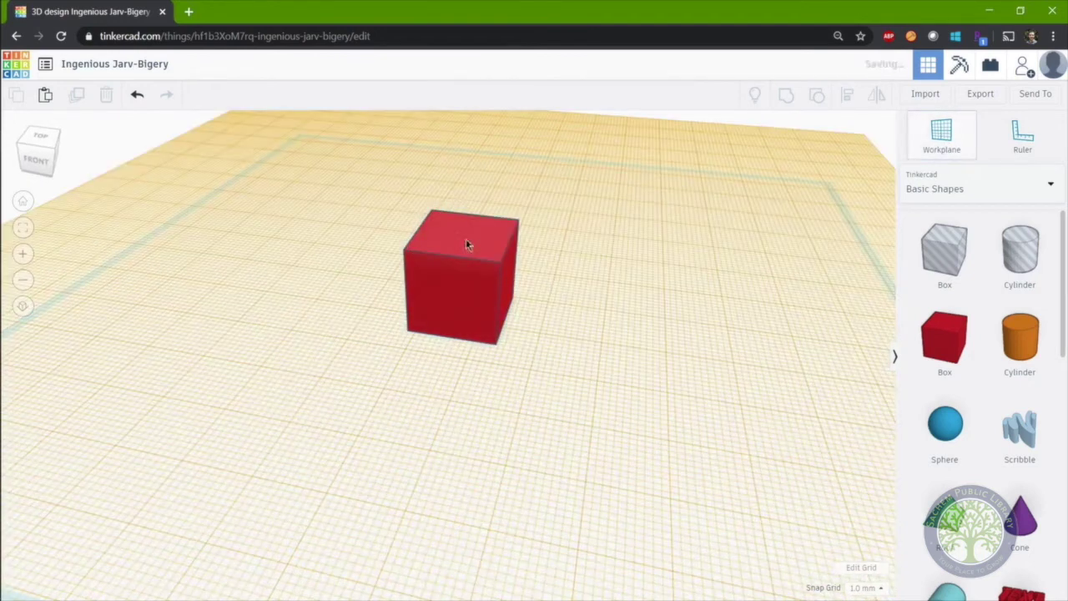
left_click_drag(936, 516, 473, 221)
scroll(573, 234, "up", 3)
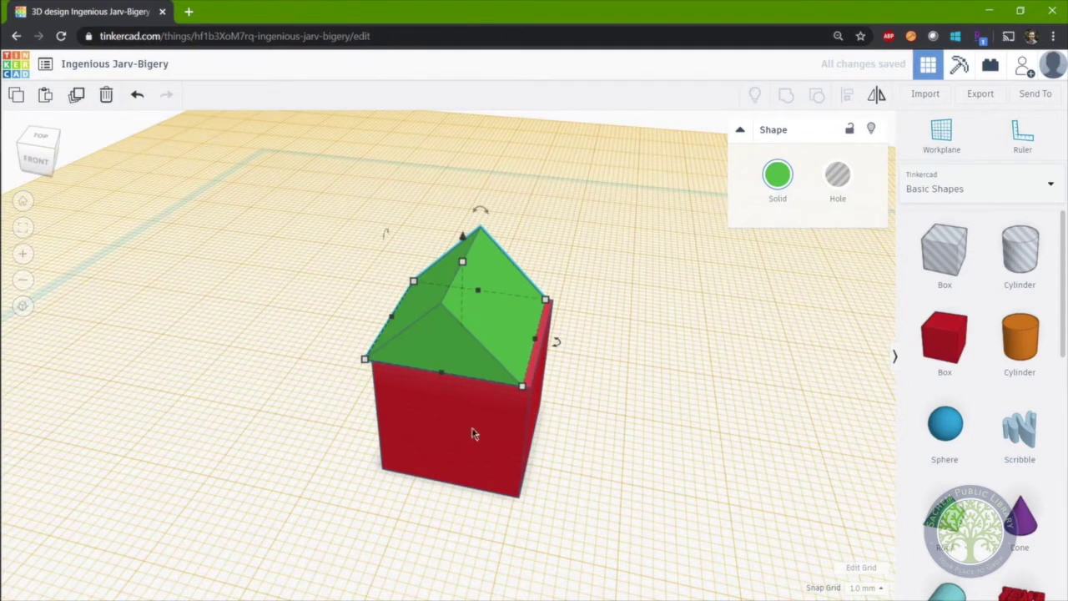
Align the roof and the red box so they are centred on each other.
left_click(466, 430, "shift")
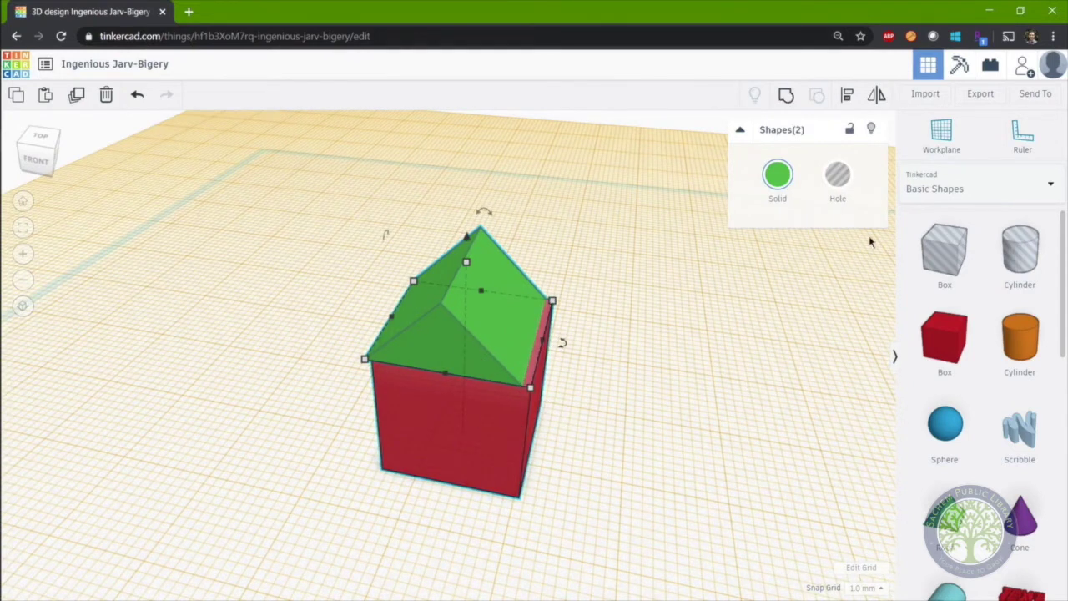
key("l")
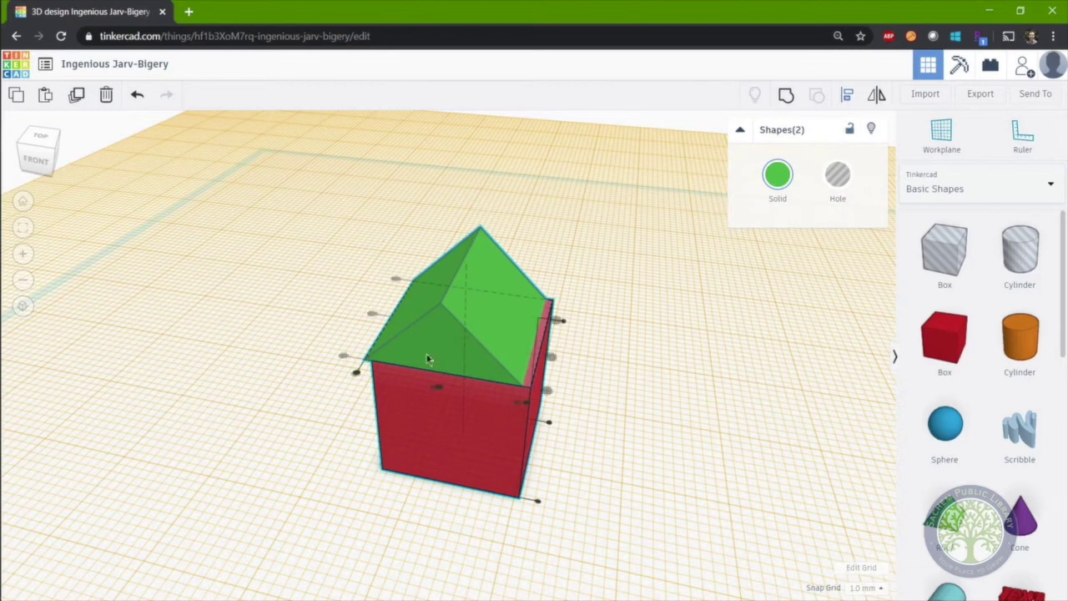
left_click(439, 388)
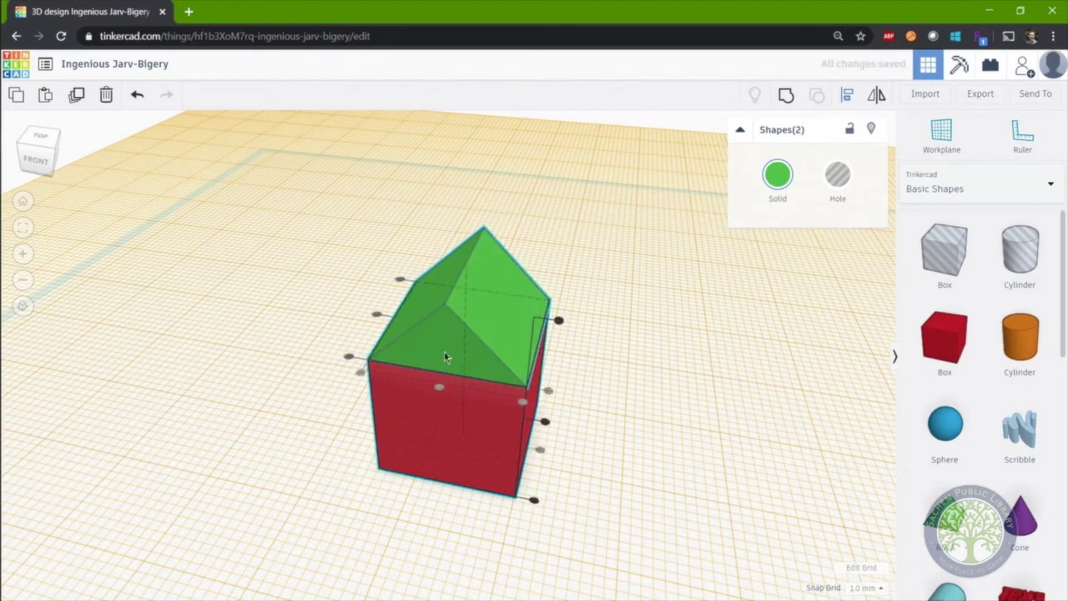
left_click(752, 324)
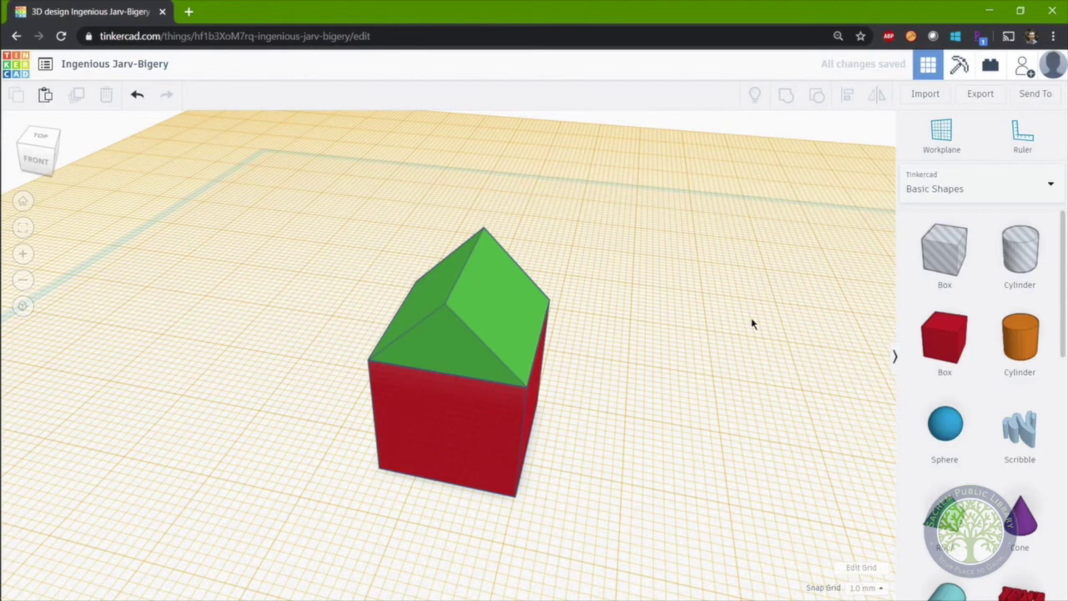
Reset the workplane from the box top back to the default grid.
left_click(941, 132)
left_click(744, 391)
right_click_drag(591, 446, 570, 365)
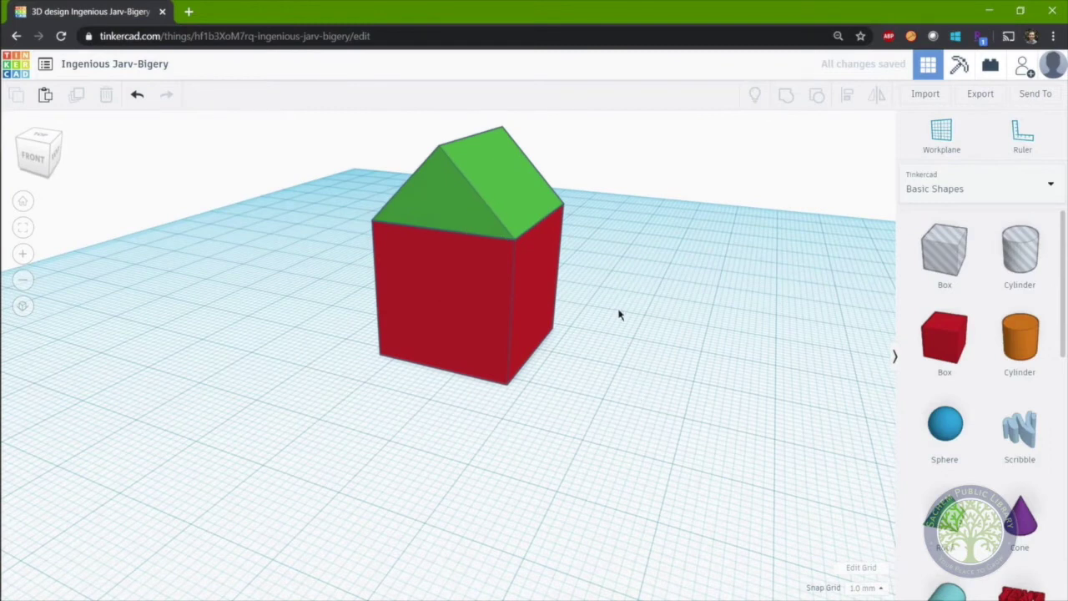
On a workplane set on the front face, add a 2 mm box sized as a door at the bottom.
mouse_move(620, 315)
right_mouse_down()
mouse_move(625, 339)
mouse_move(640, 303)
mouse_move(639, 317)
right_mouse_up()
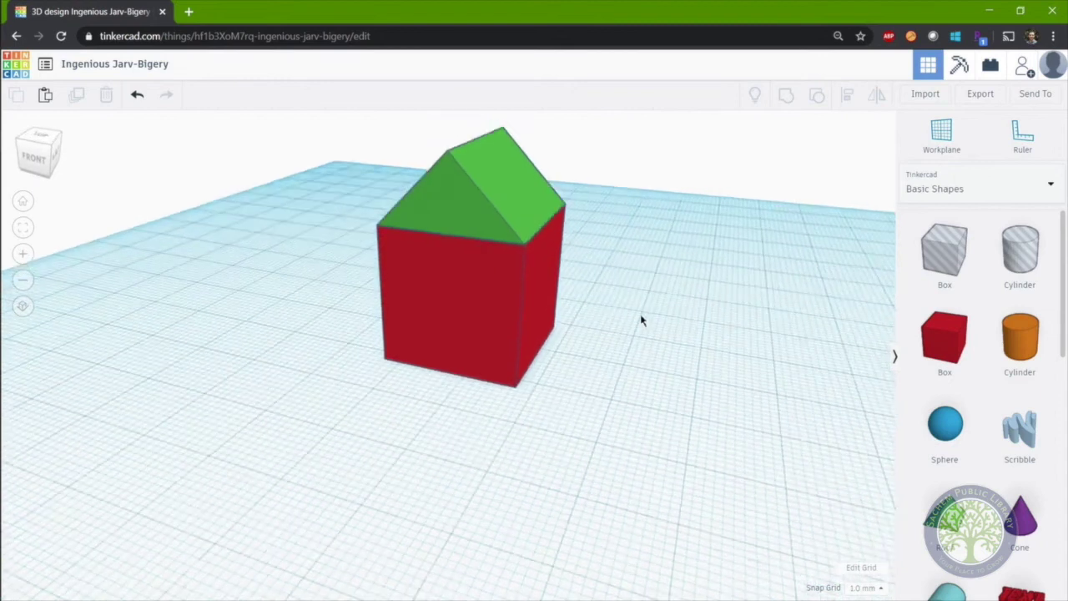
left_click(944, 152)
left_click(460, 306)
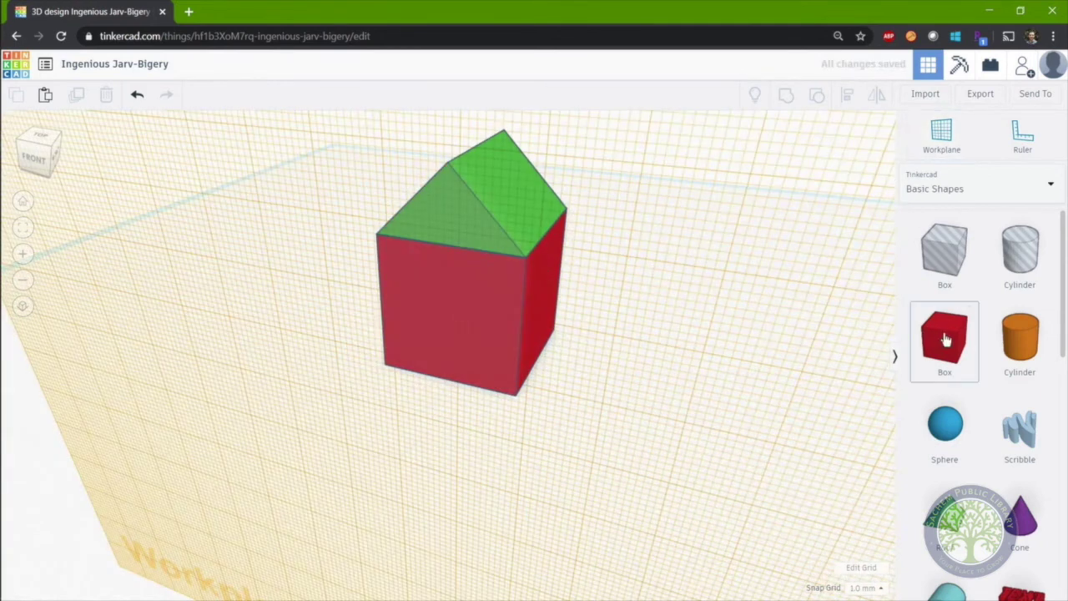
left_click_drag(946, 339, 448, 385)
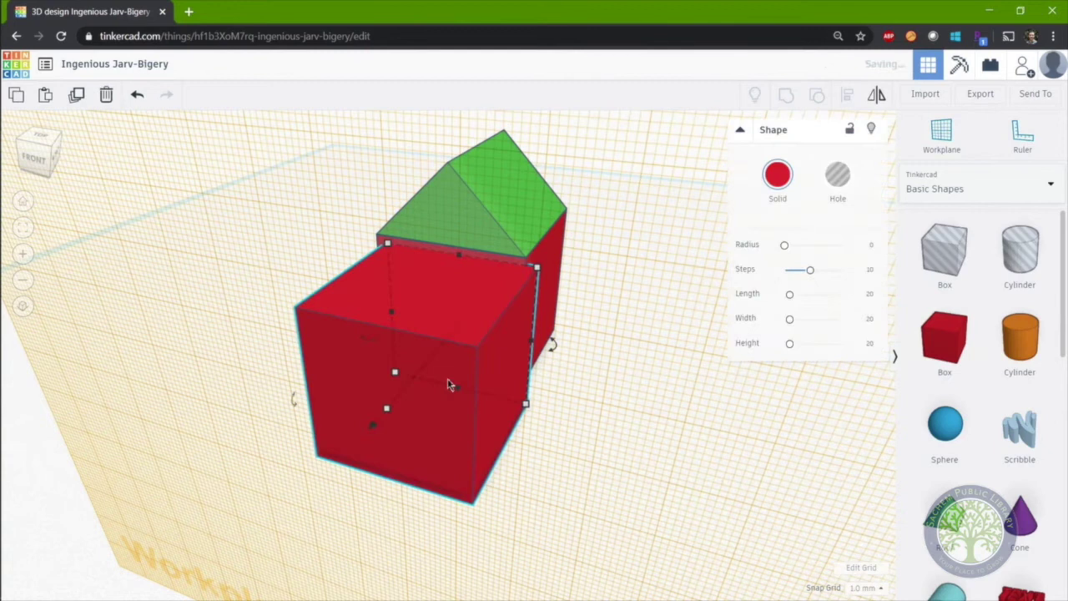
mouse_move(390, 419)
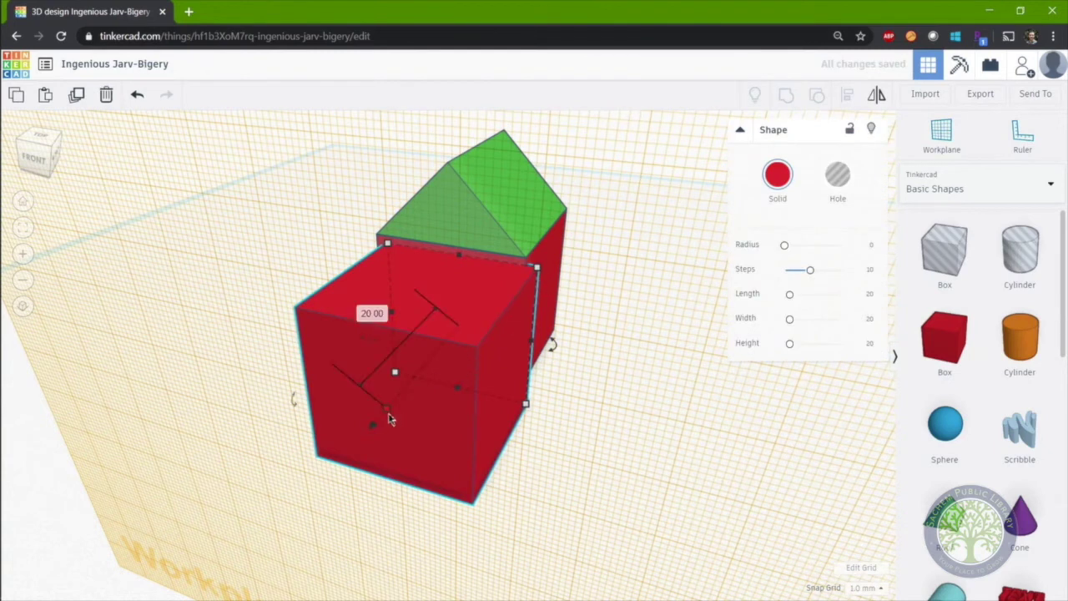
left_click_drag(390, 419, 449, 338)
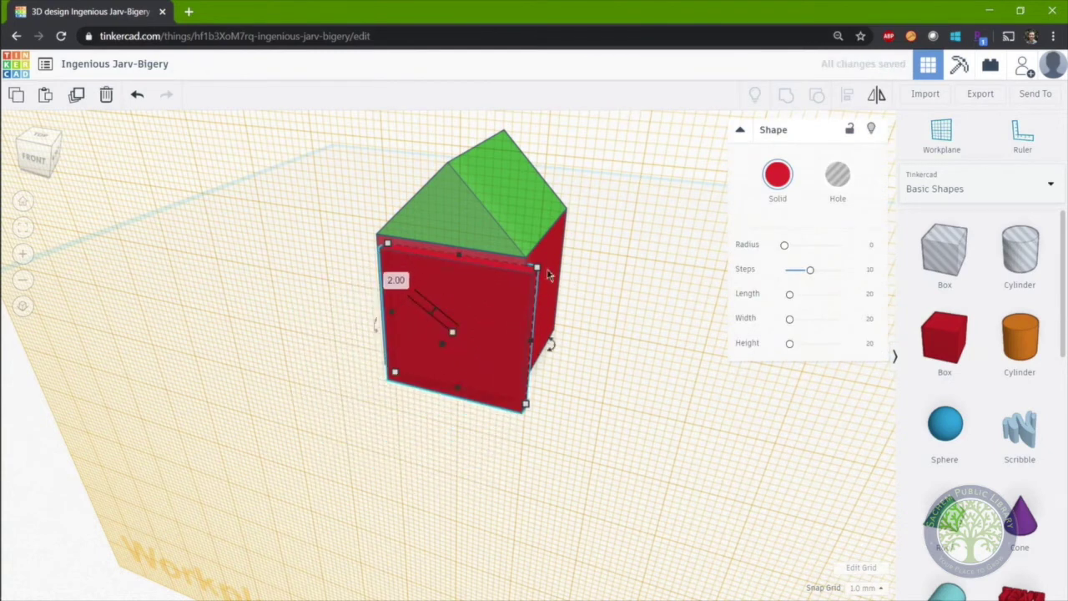
left_click_drag(537, 267, 456, 355)
Centre the door on the house's front wall.
left_click(513, 314, "shift")
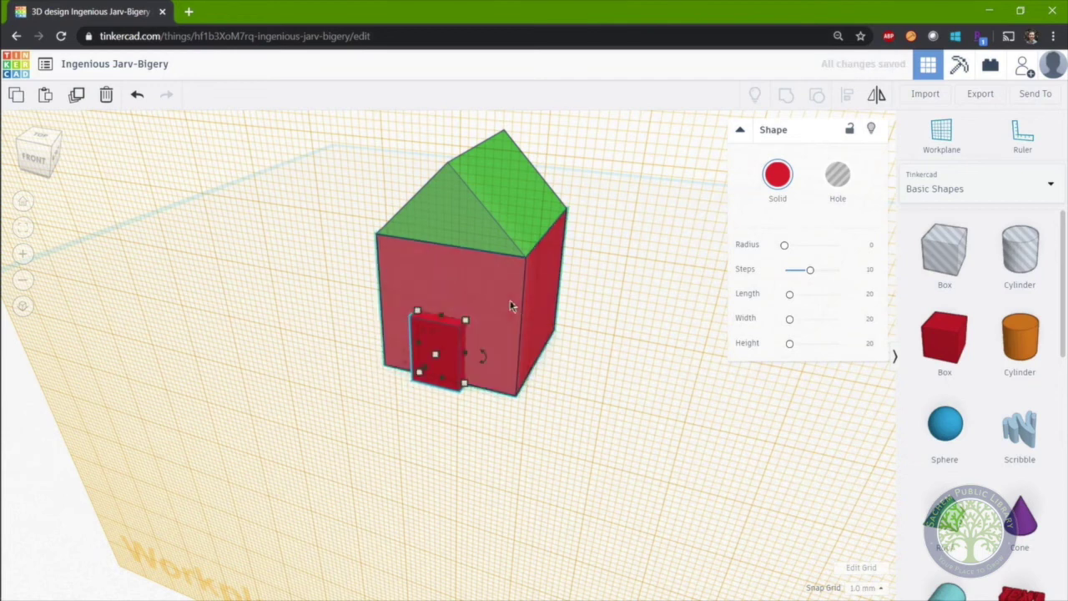
left_click(840, 99)
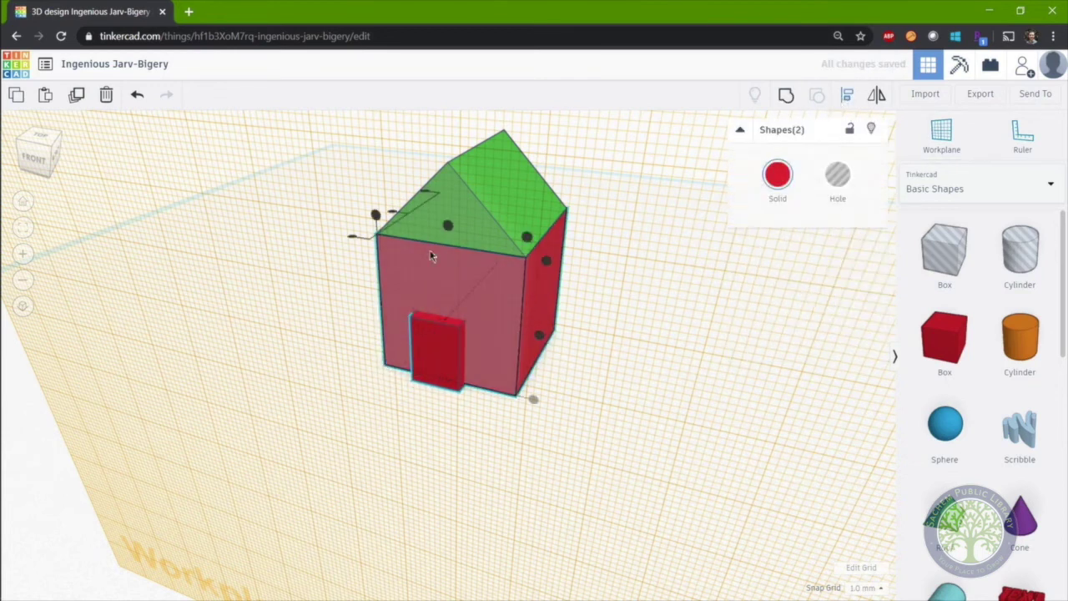
left_click(449, 231)
left_click(687, 360)
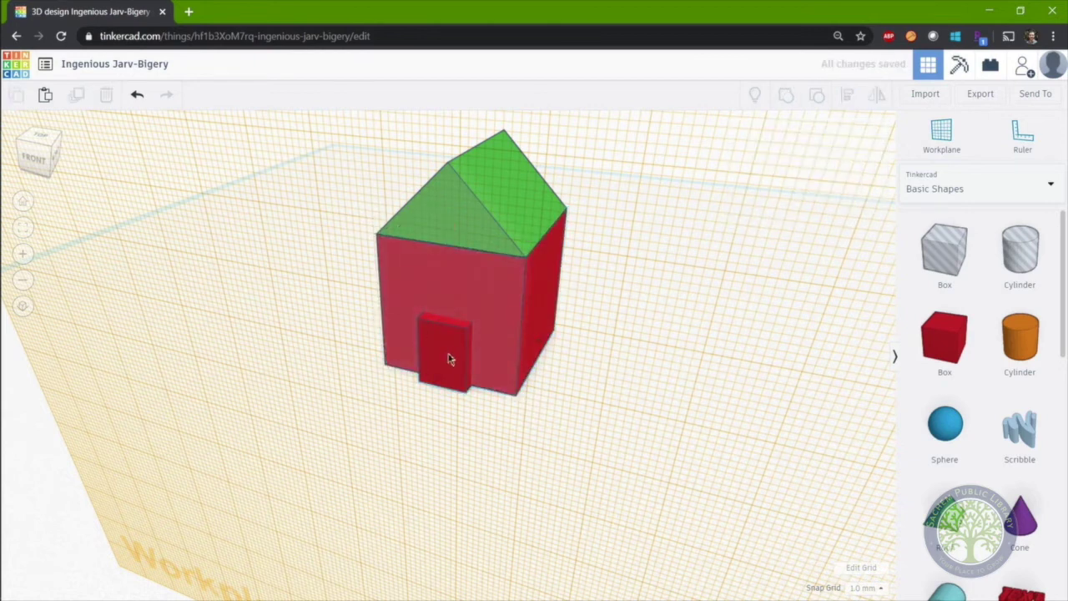
Colour the door orange and return the workplane to the default grid.
left_click(446, 358)
left_click(777, 174)
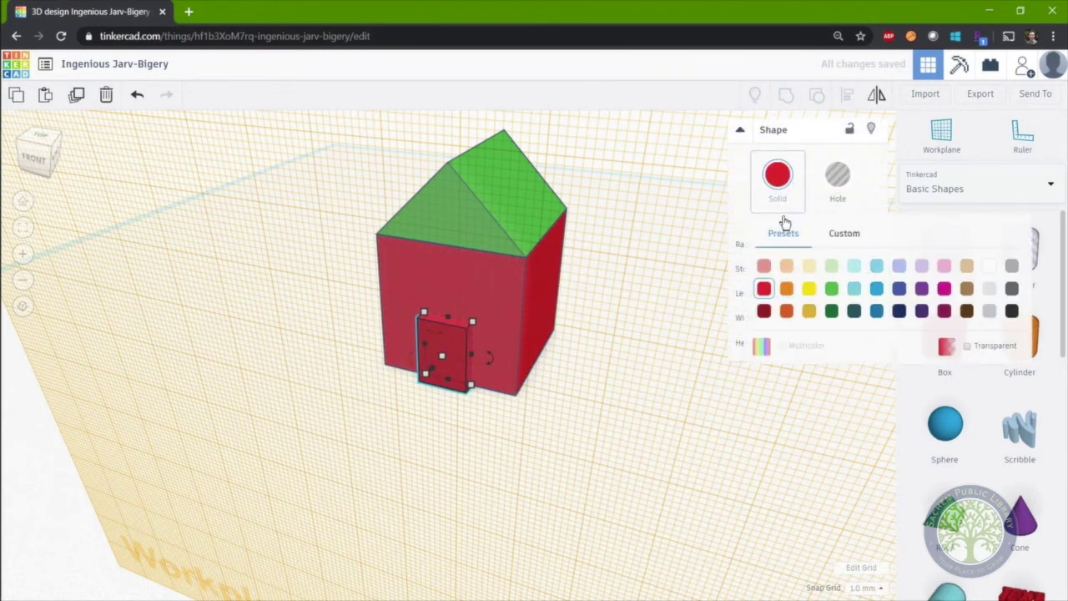
left_click(784, 288)
left_click(681, 415)
left_click(941, 136)
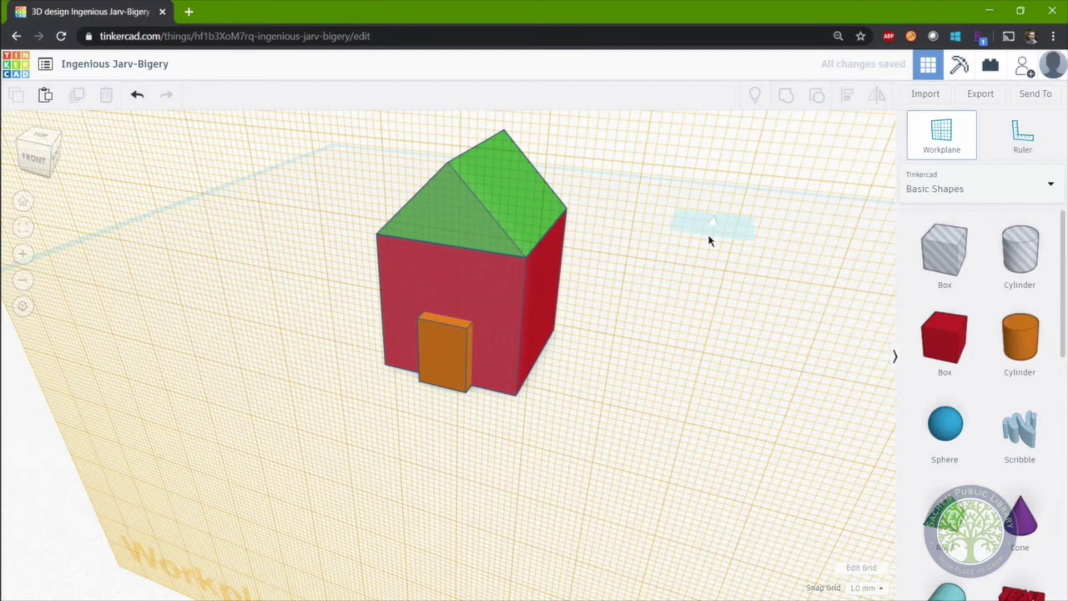
left_click(725, 263)
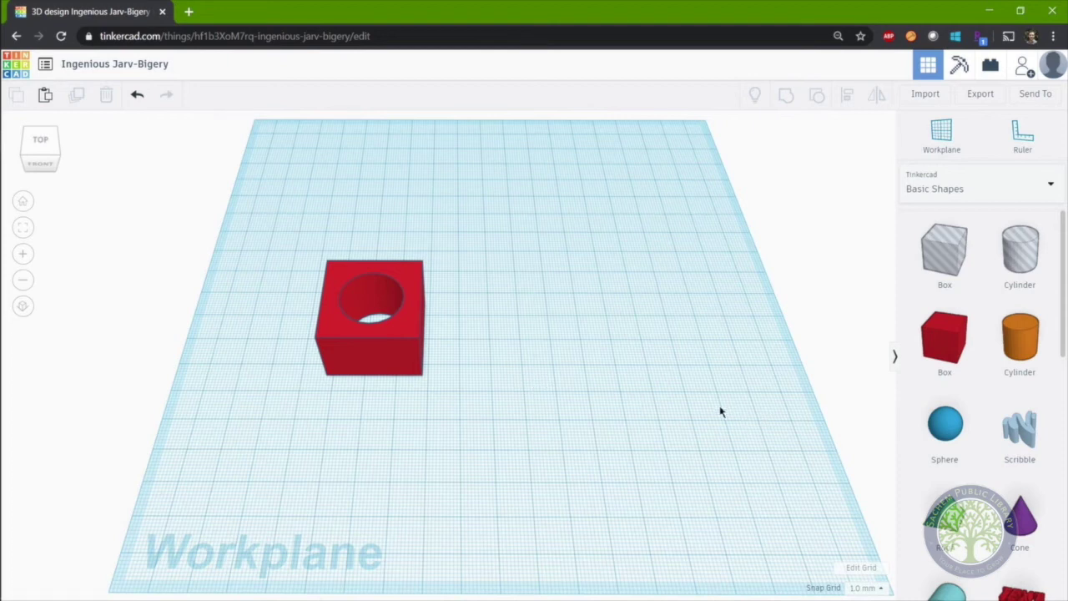
scroll(990, 426, "down", 8)
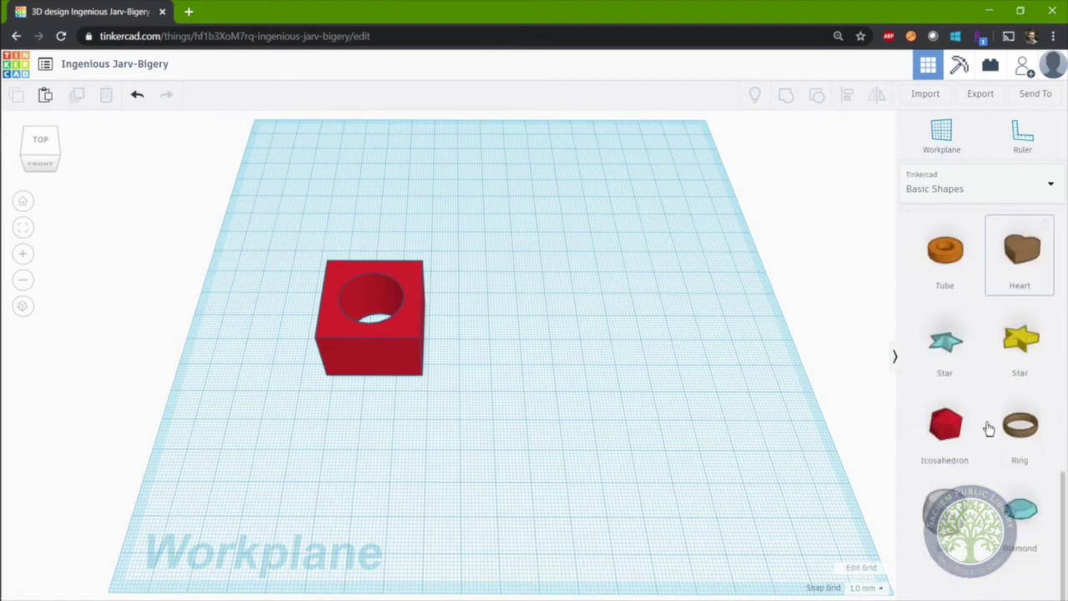
scroll(990, 425, "up", 6)
scroll(990, 425, "up", 3)
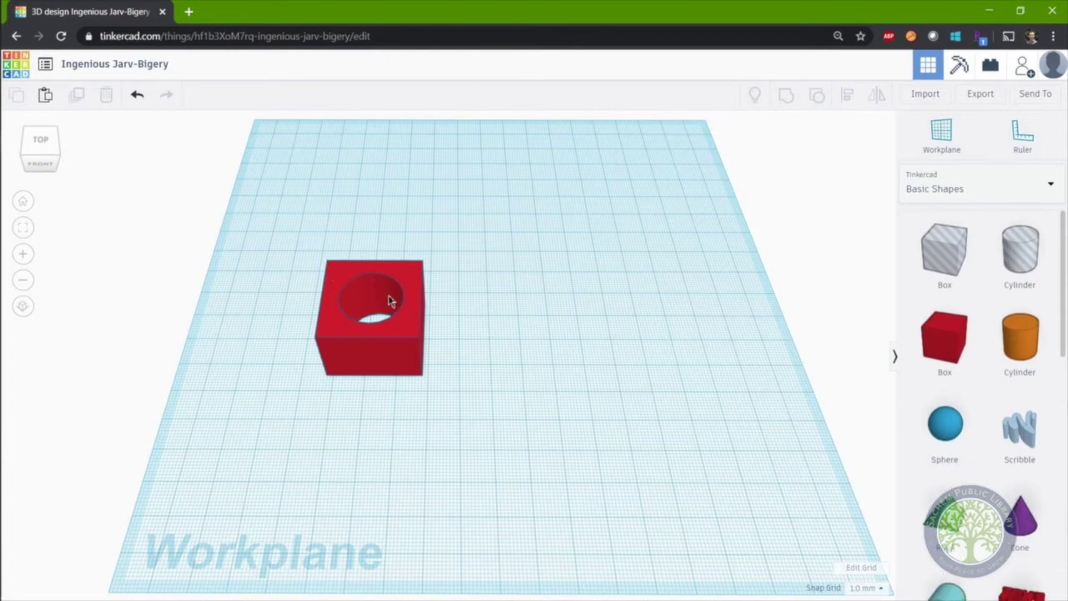
mouse_move(384, 334)
right_mouse_down()
mouse_move(382, 348)
mouse_move(376, 321)
right_mouse_up()
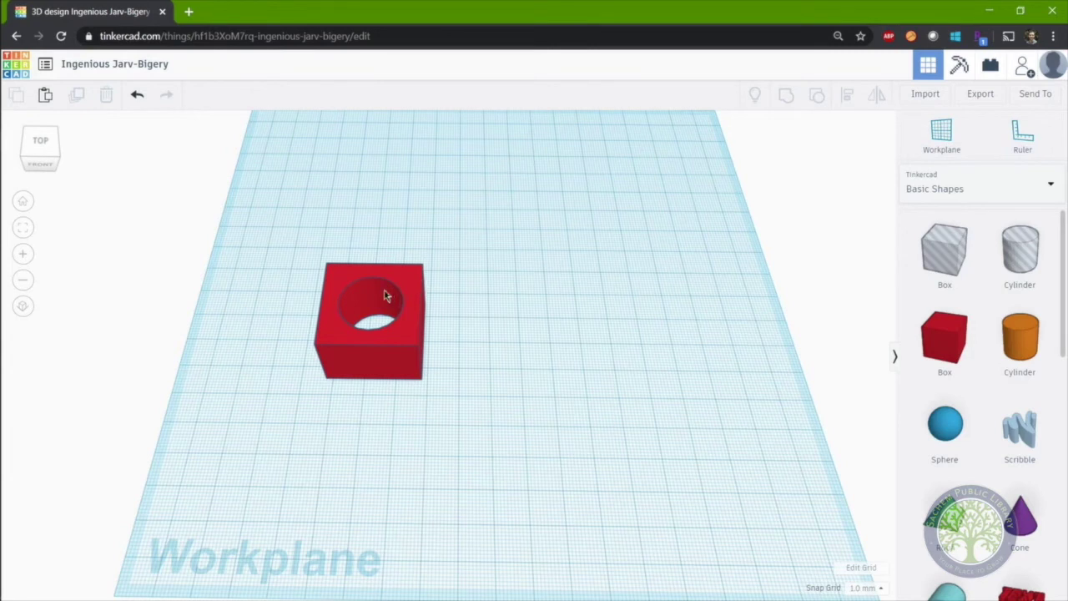
Add a new red box and set its width and depth to 30 mm.
left_click_drag(946, 350, 589, 336)
mouse_move(619, 357)
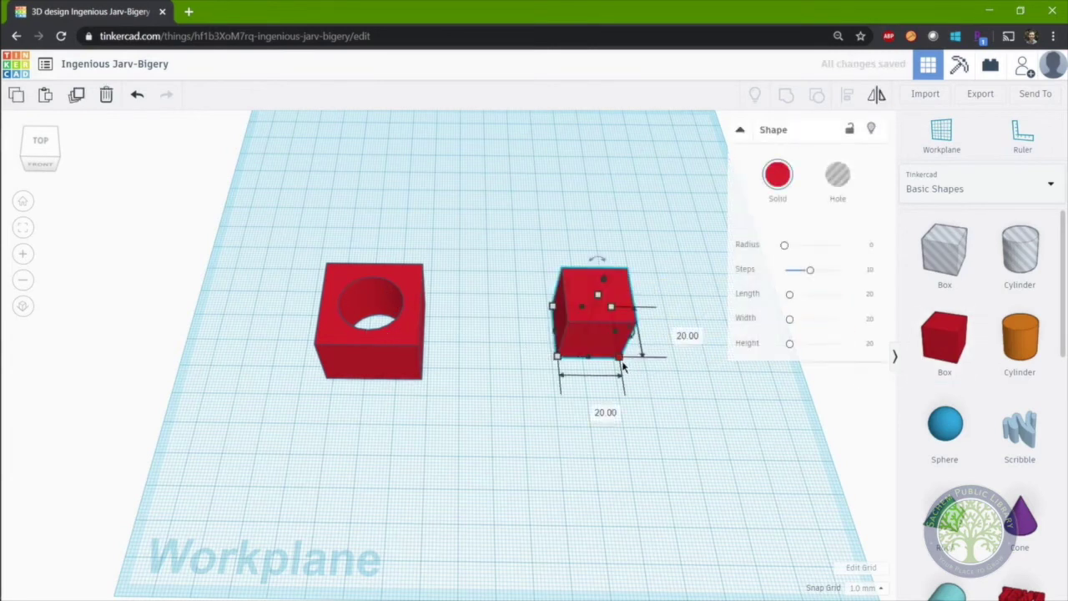
left_click(601, 409)
type("30")
key("Return")
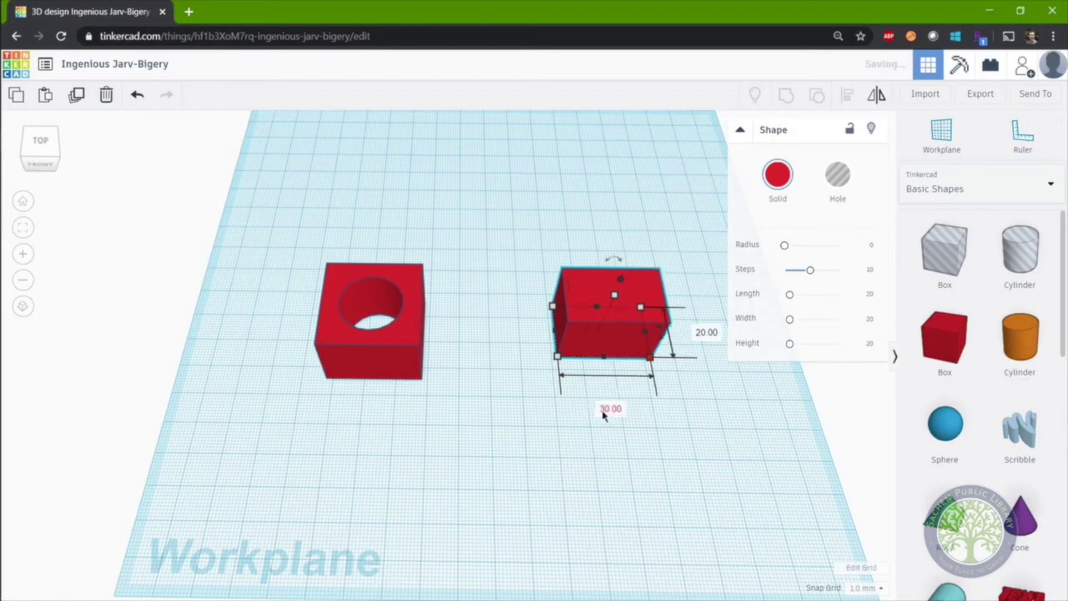
left_click(706, 333)
type("30")
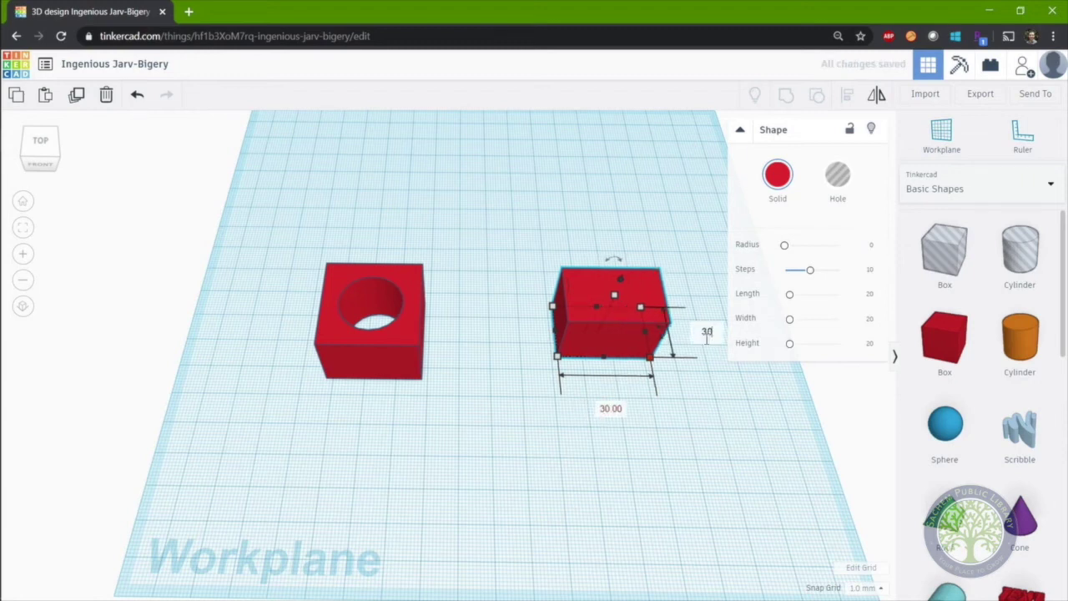
key("Return")
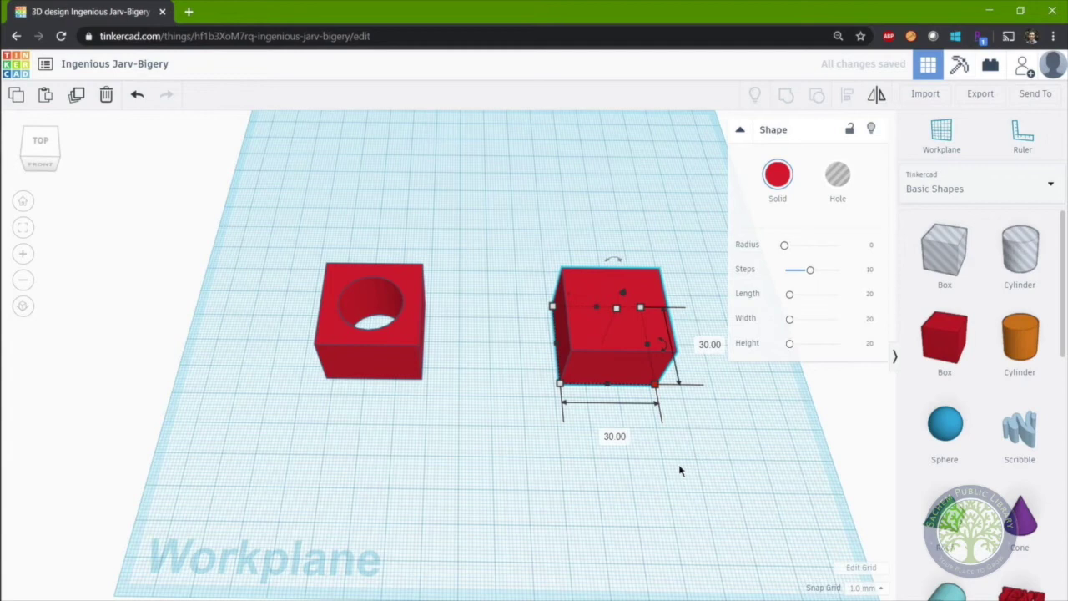
Place a cylinder in front of the new box and make it a hole.
middle_click_drag(681, 470, 568, 459)
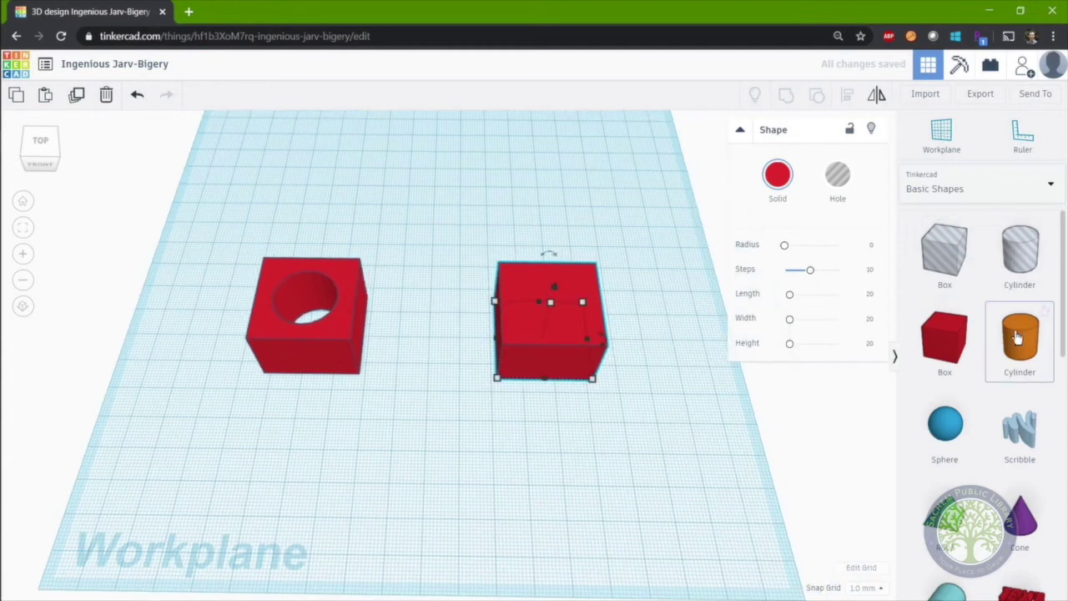
left_click_drag(1018, 337, 531, 444)
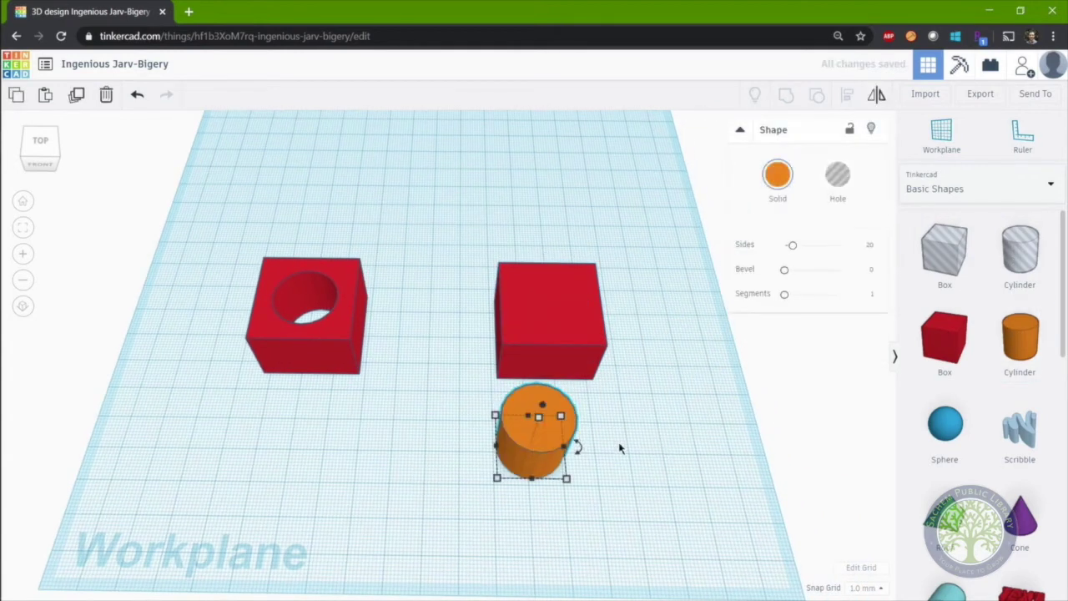
right_click_drag(619, 448, 605, 428)
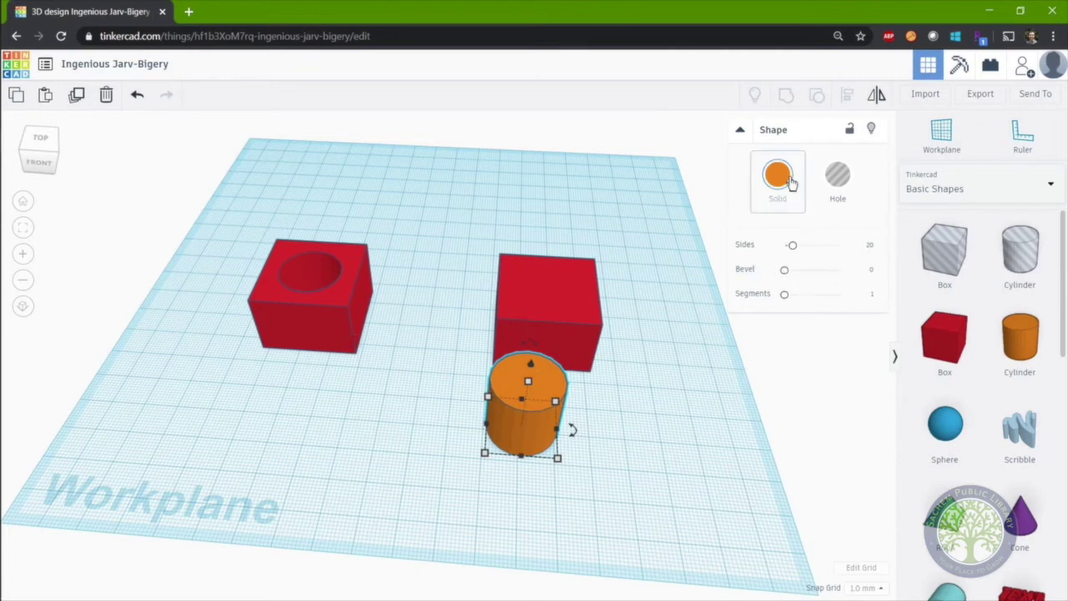
left_click(837, 182)
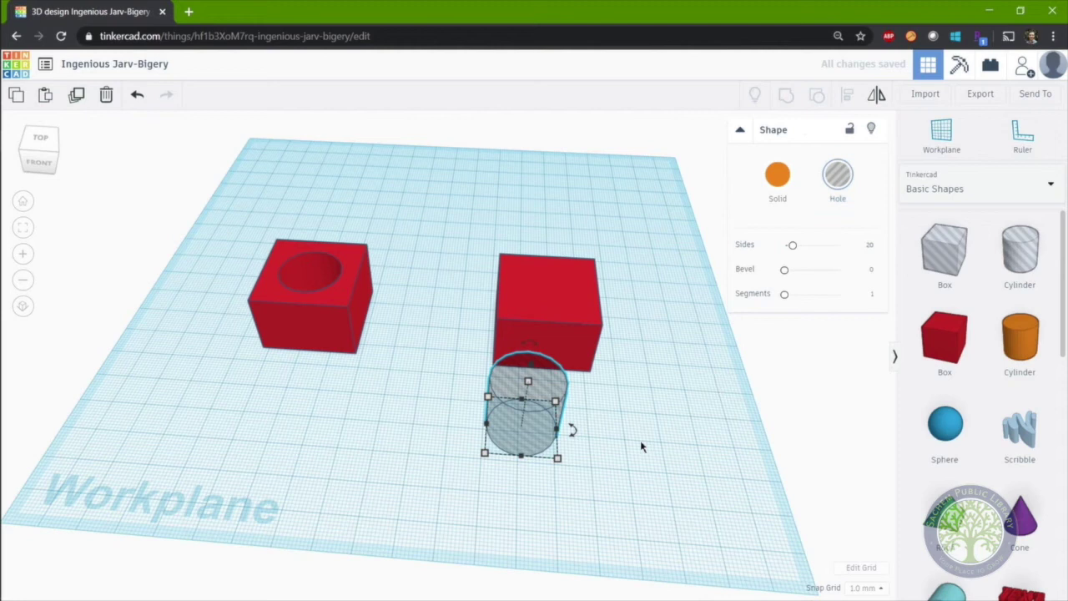
right_click_drag(645, 451, 531, 409)
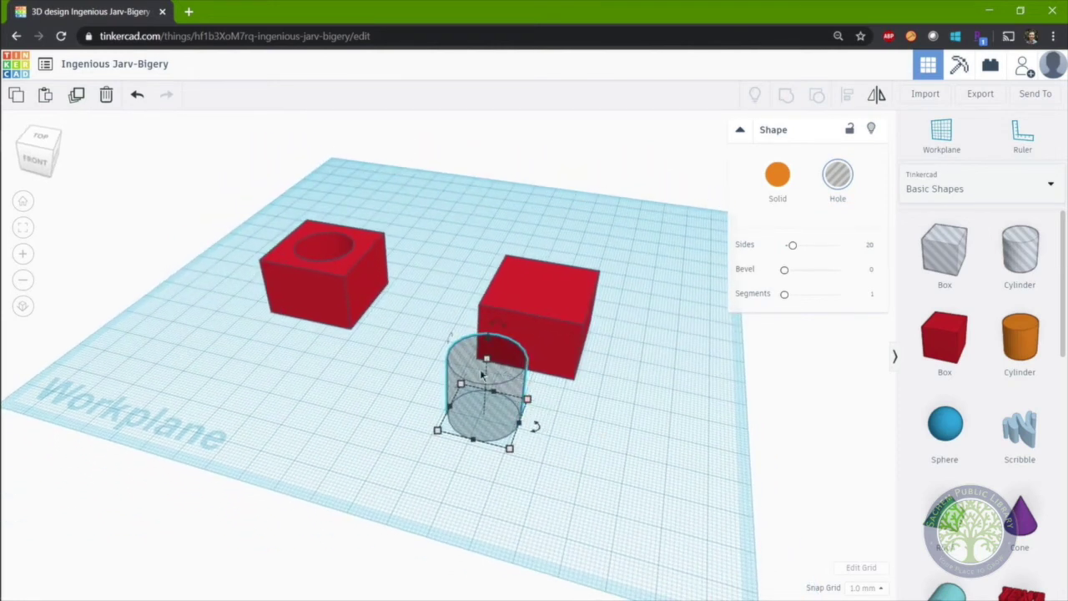
Centre the hole cylinder in the red box along both axes, then select both together.
left_click(578, 299, "shift")
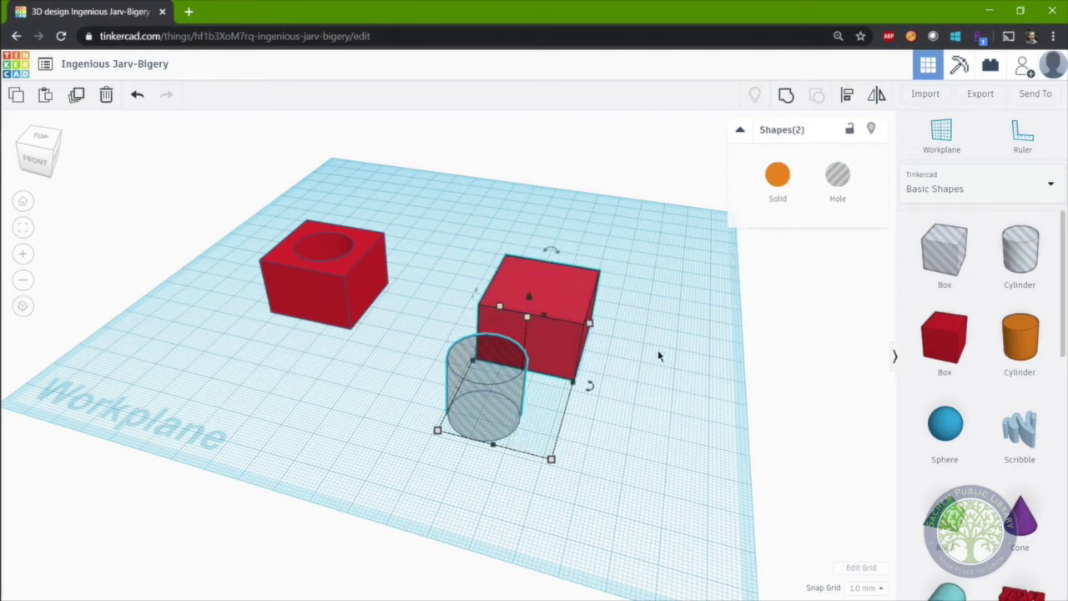
left_click(847, 94)
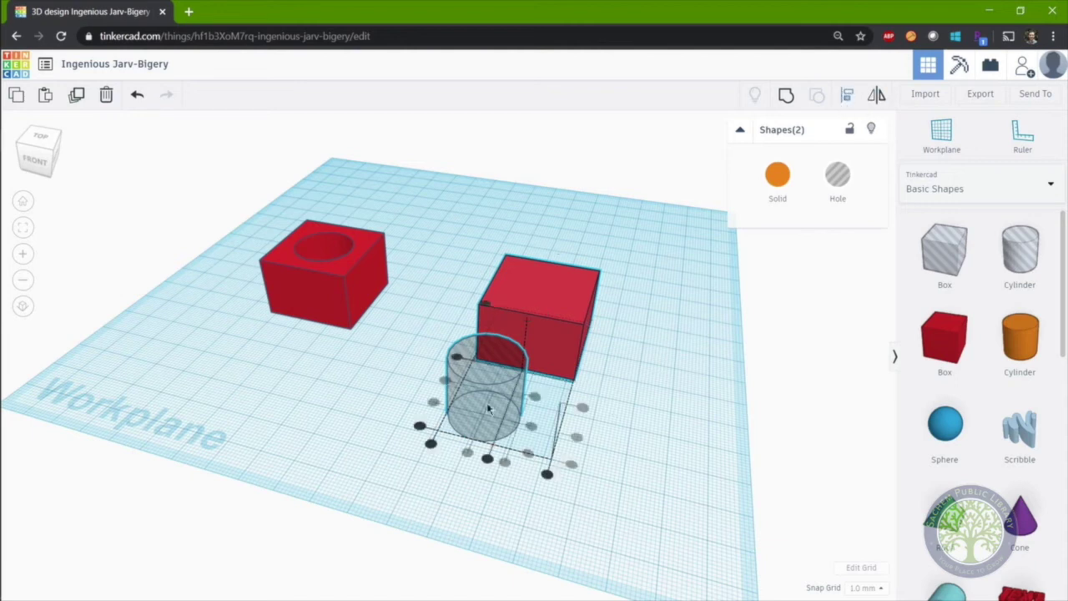
left_click(488, 459)
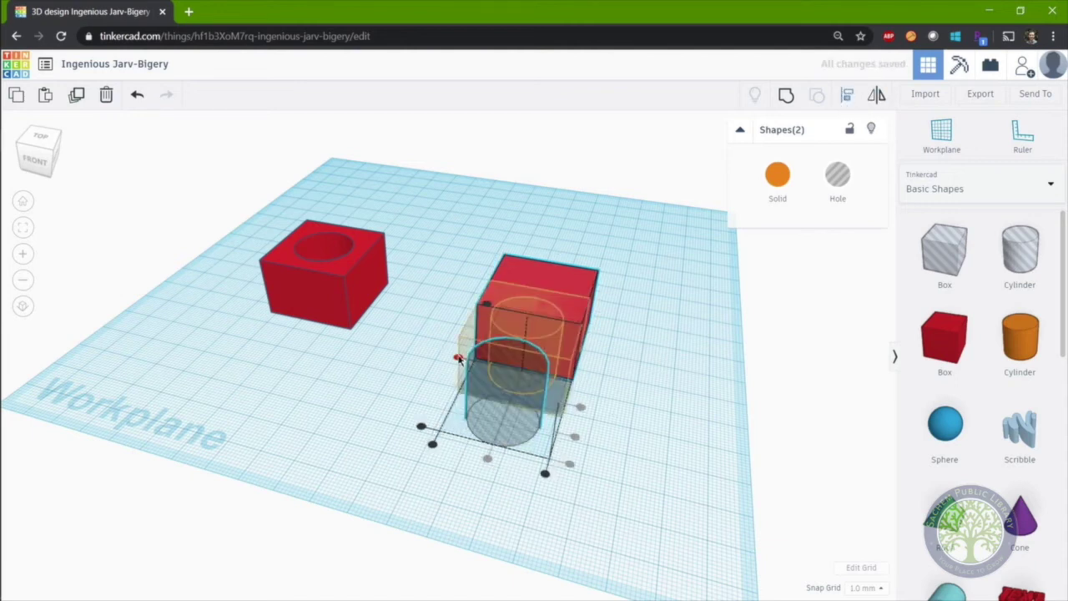
left_click(456, 359)
left_click(655, 352)
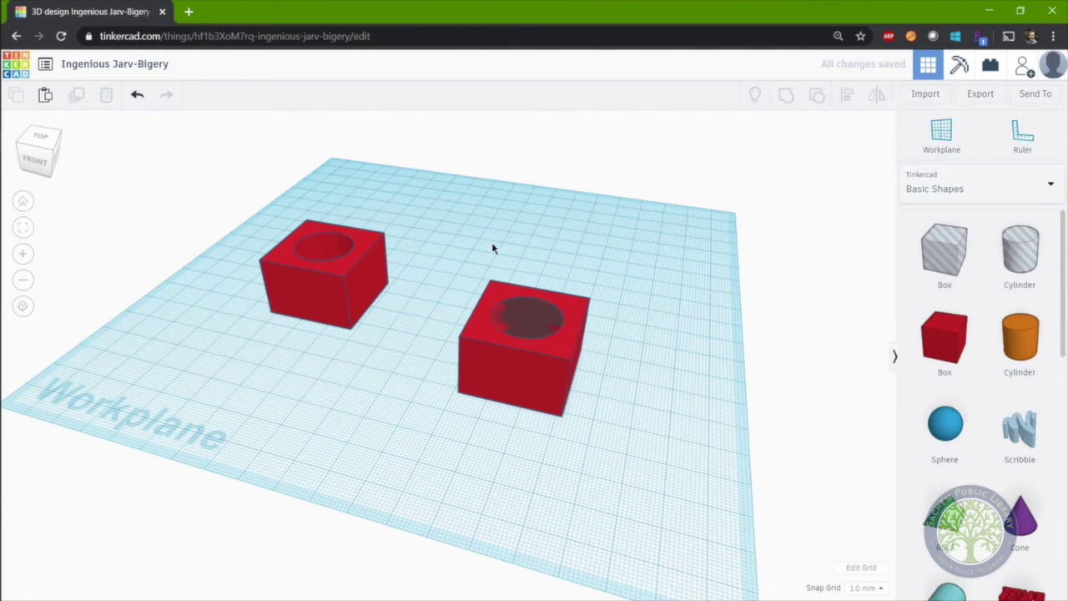
right_click_drag(492, 248, 463, 265)
left_click_drag(461, 261, 634, 452)
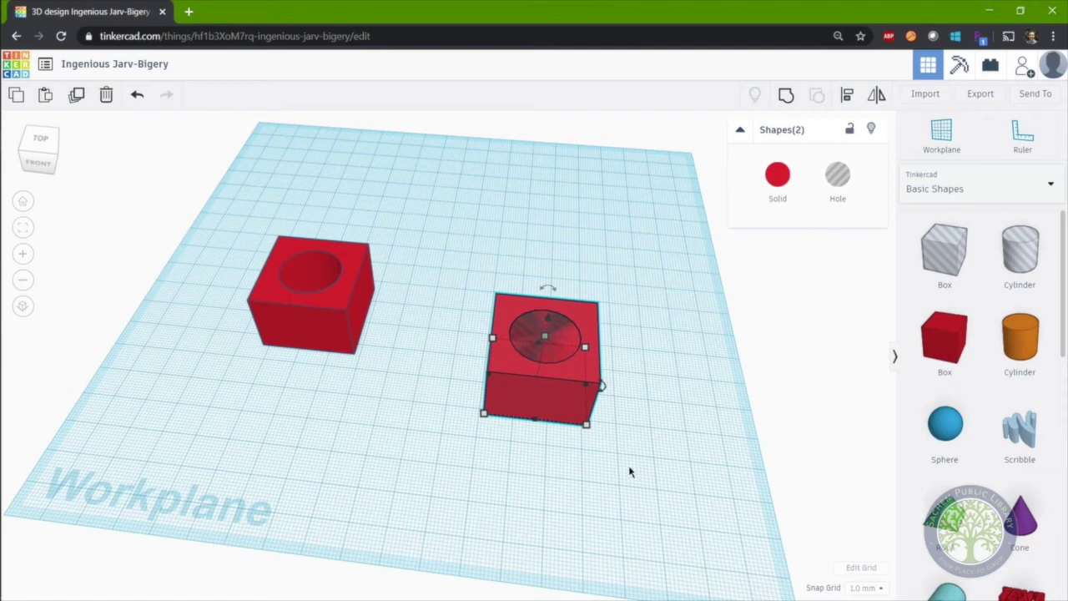
Group the second red box with the hole cylinder to cut the round opening.
left_click(785, 97)
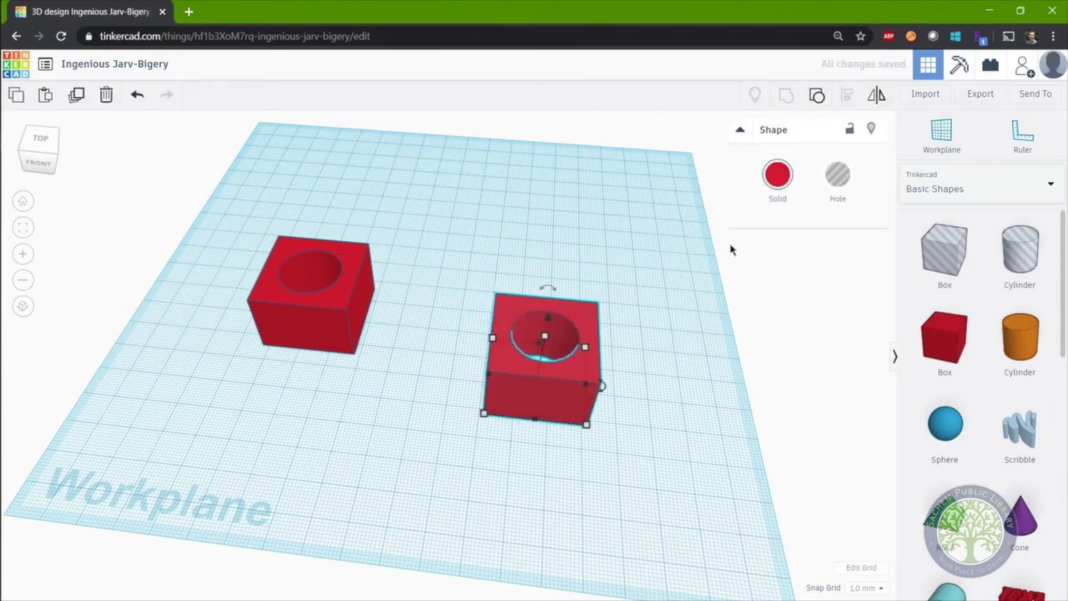
left_click(658, 358)
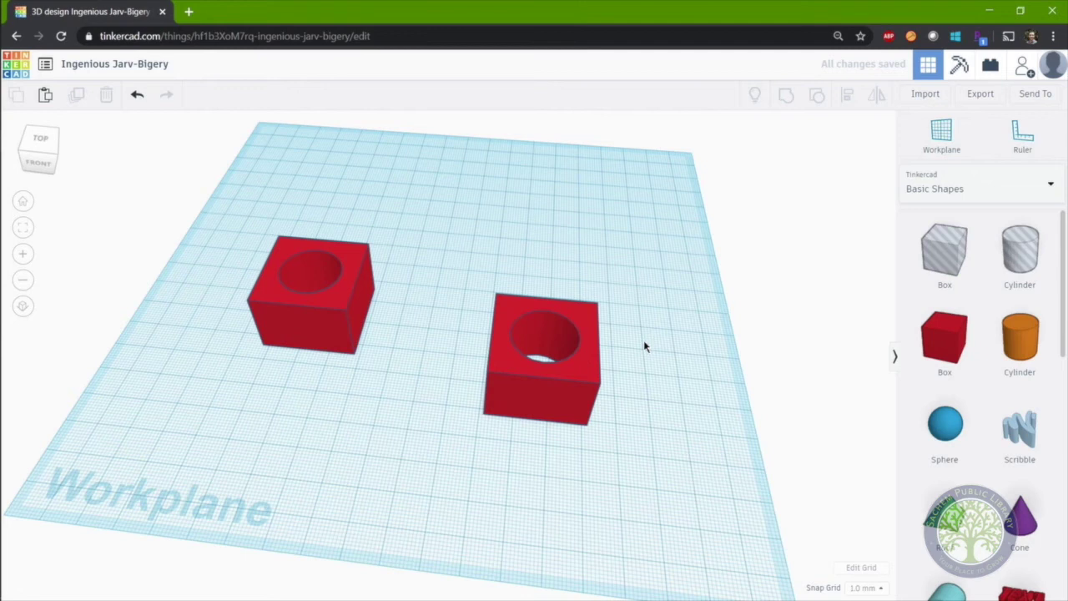
mouse_move(647, 349)
right_mouse_down()
mouse_move(654, 370)
mouse_move(627, 331)
mouse_move(615, 370)
mouse_move(642, 342)
mouse_move(644, 363)
right_mouse_up()
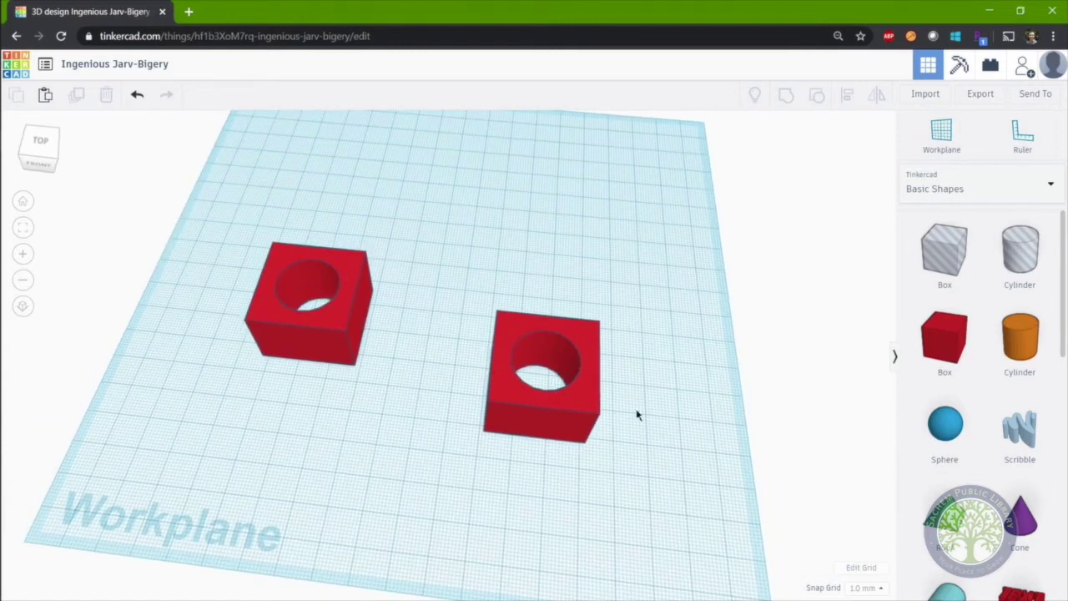
Ungroup the second box and move its hole cylinder out behind it.
left_click(591, 409)
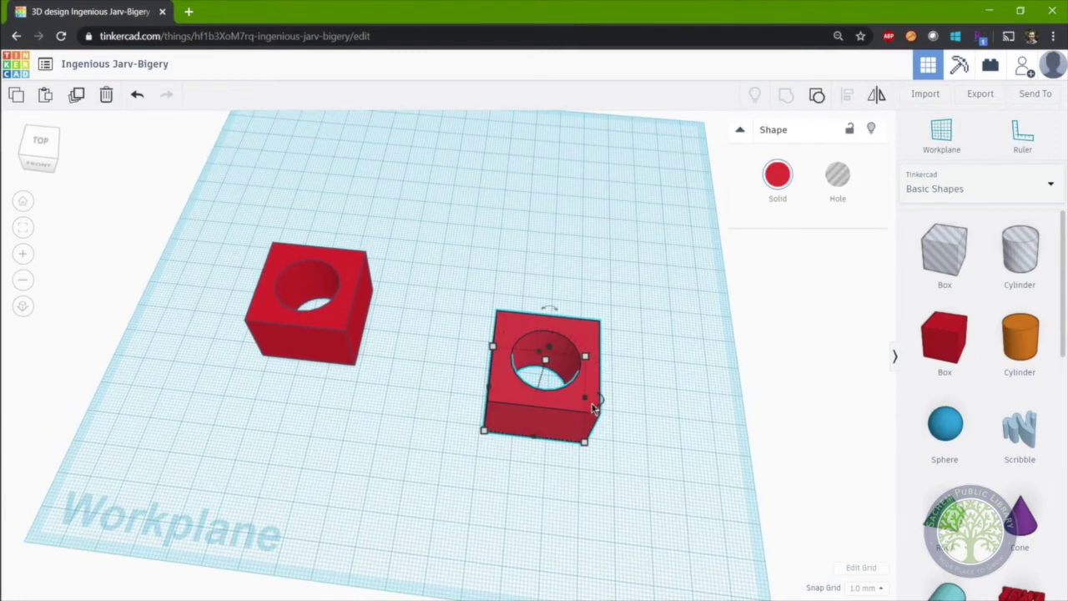
left_click(818, 99)
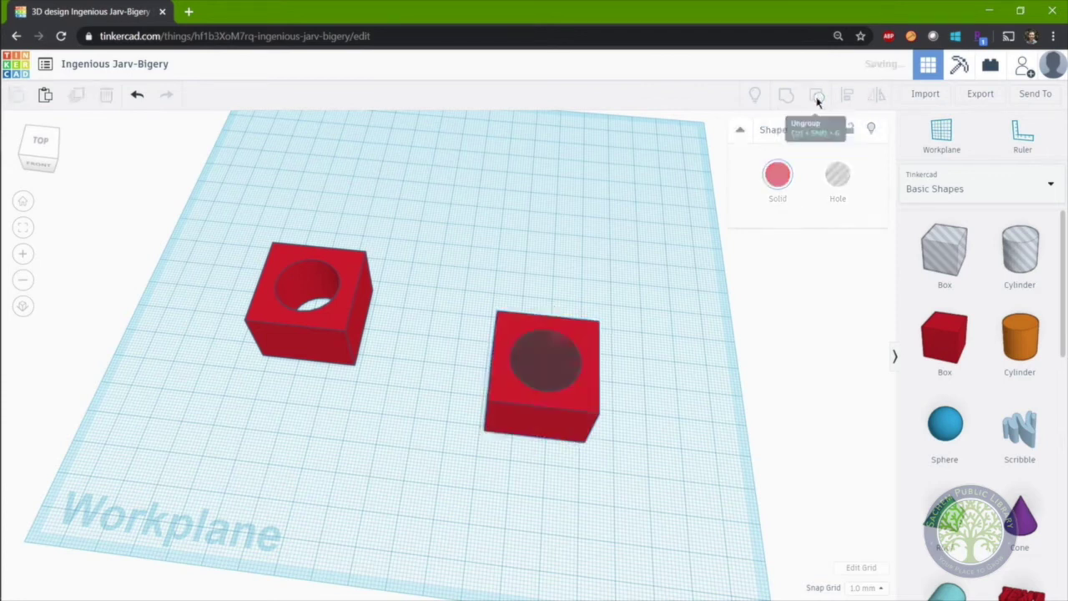
left_click(613, 353)
left_click(564, 368)
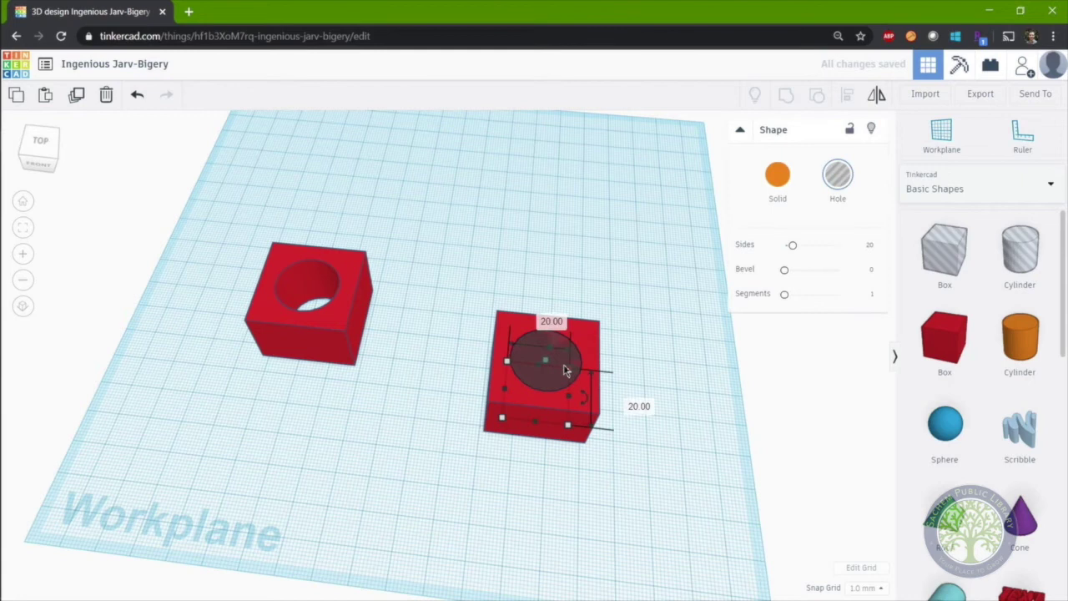
left_click_drag(551, 369, 647, 267)
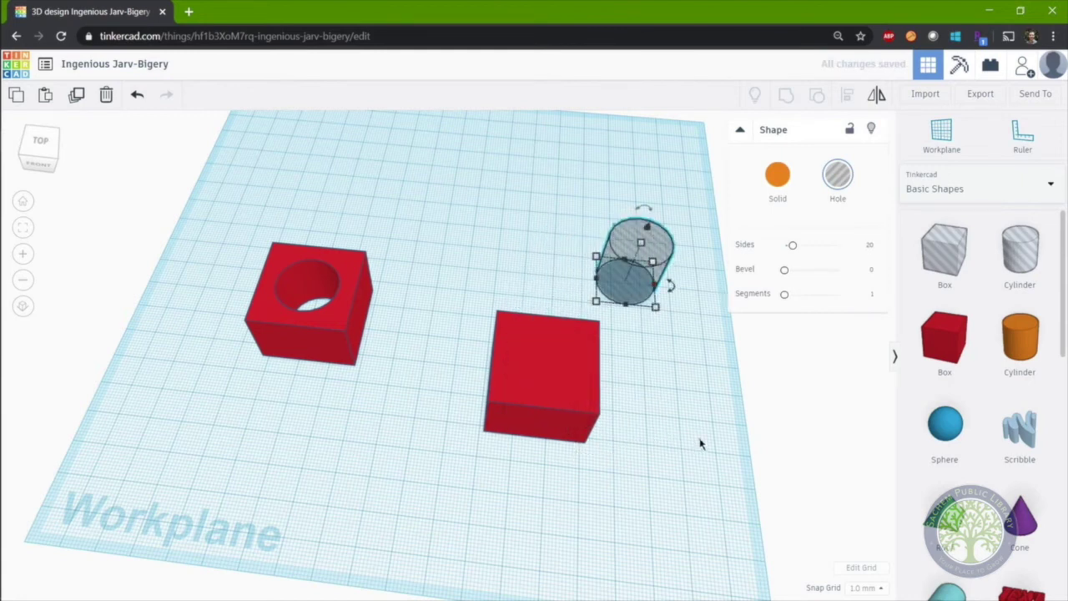
left_click(682, 416)
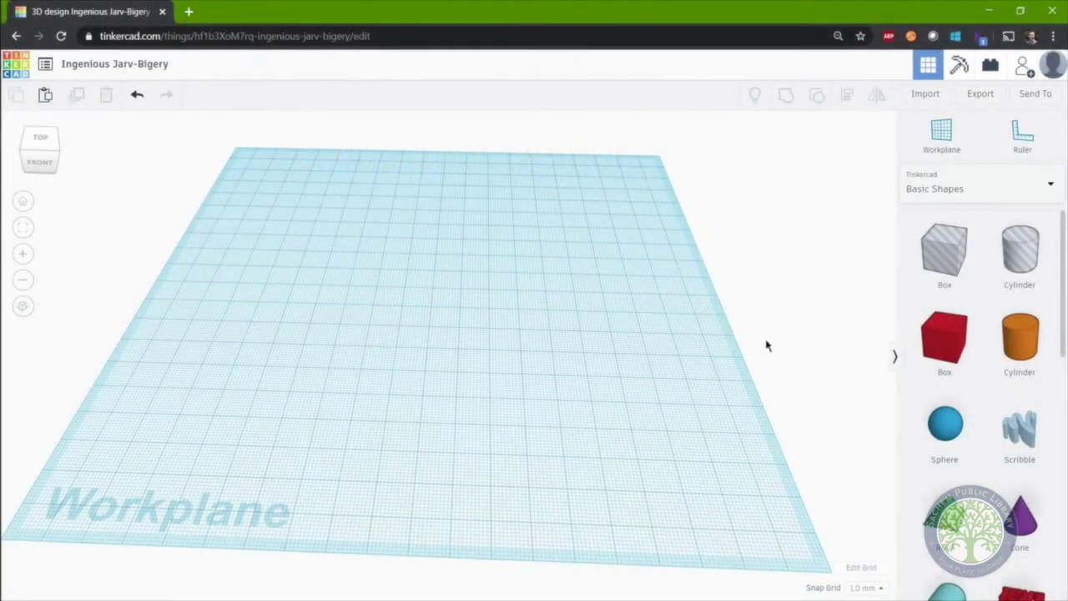
Add a solid orange cylinder and a hole cylinder beside it.
right_click_drag(520, 320, 522, 318)
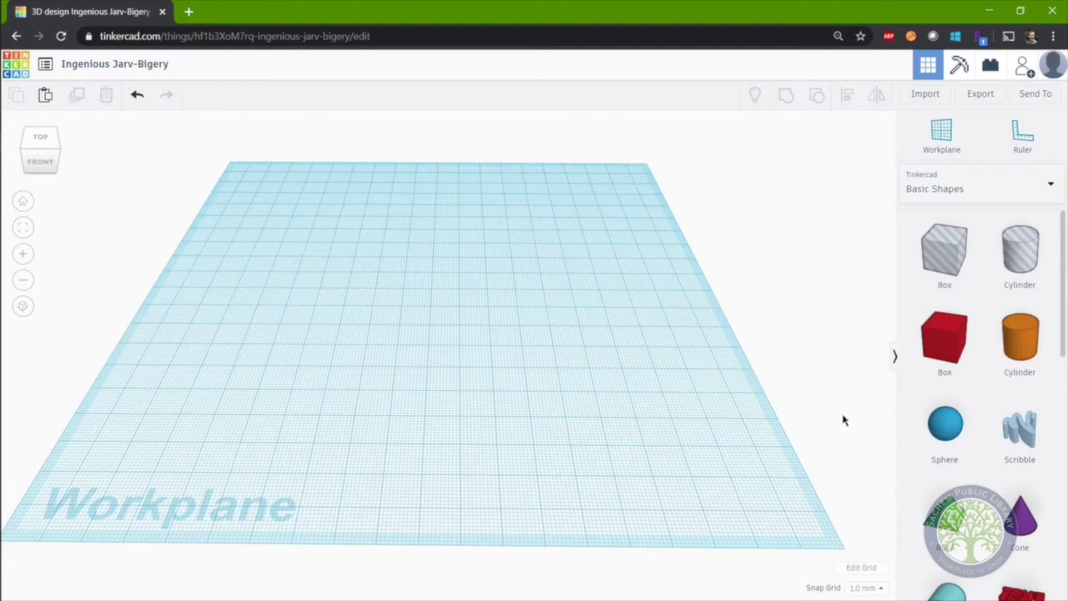
left_click_drag(997, 353, 439, 332)
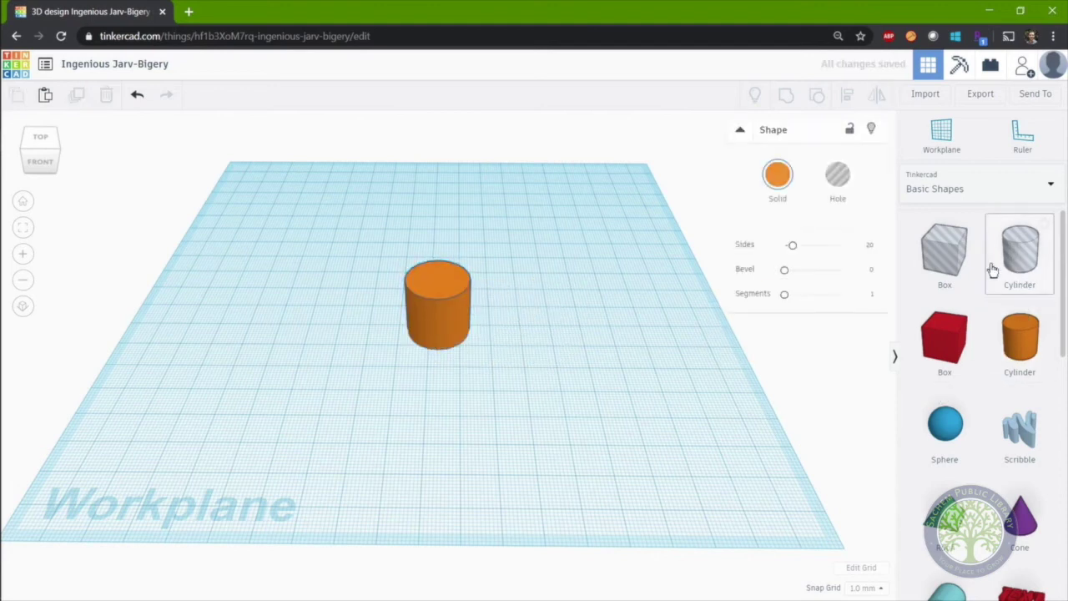
left_click_drag(990, 270, 559, 342)
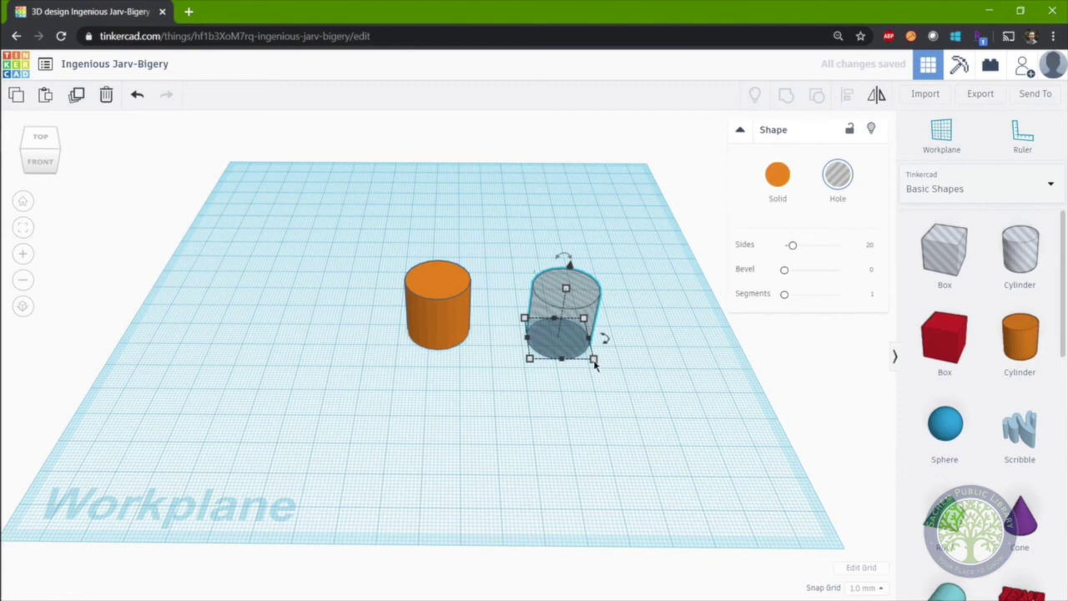
Resize the hole cylinder to 15 × 15 mm.
mouse_move(593, 361)
left_click(574, 403)
type("10")
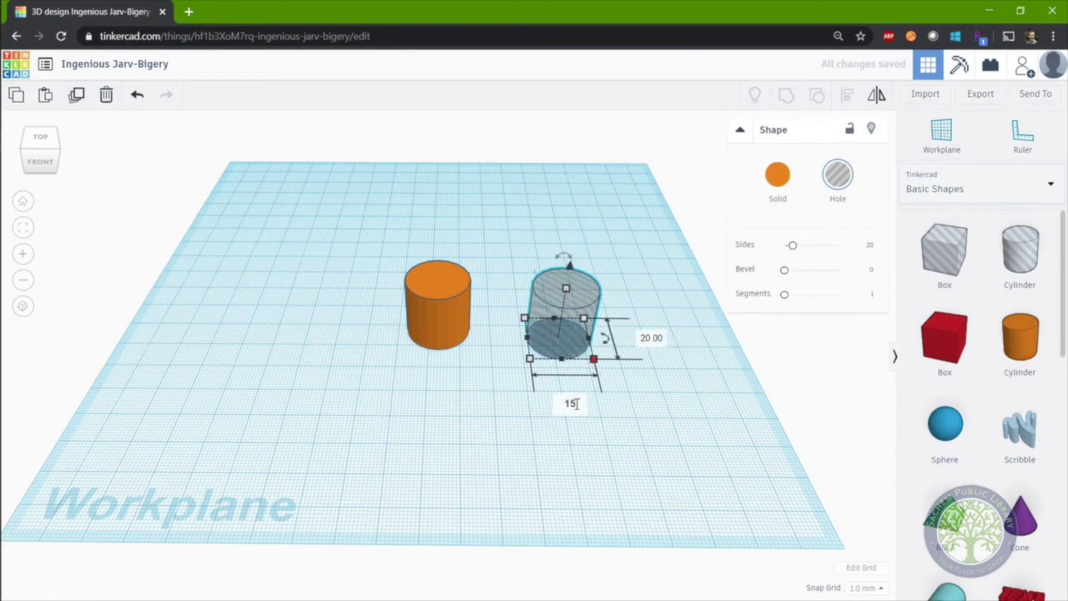
key("Return")
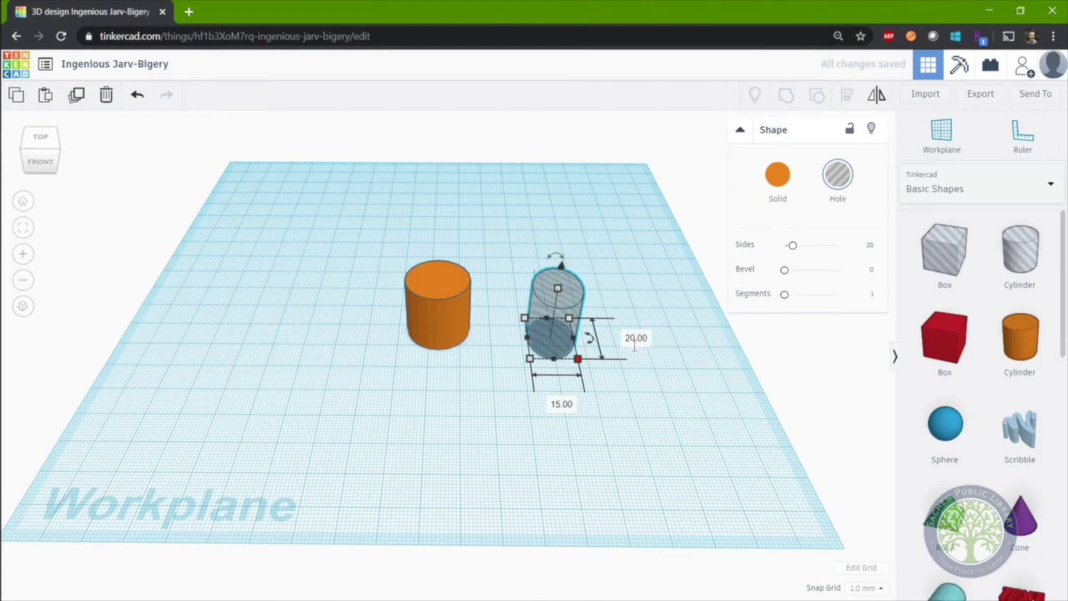
left_click(636, 341)
type("15")
key("Return")
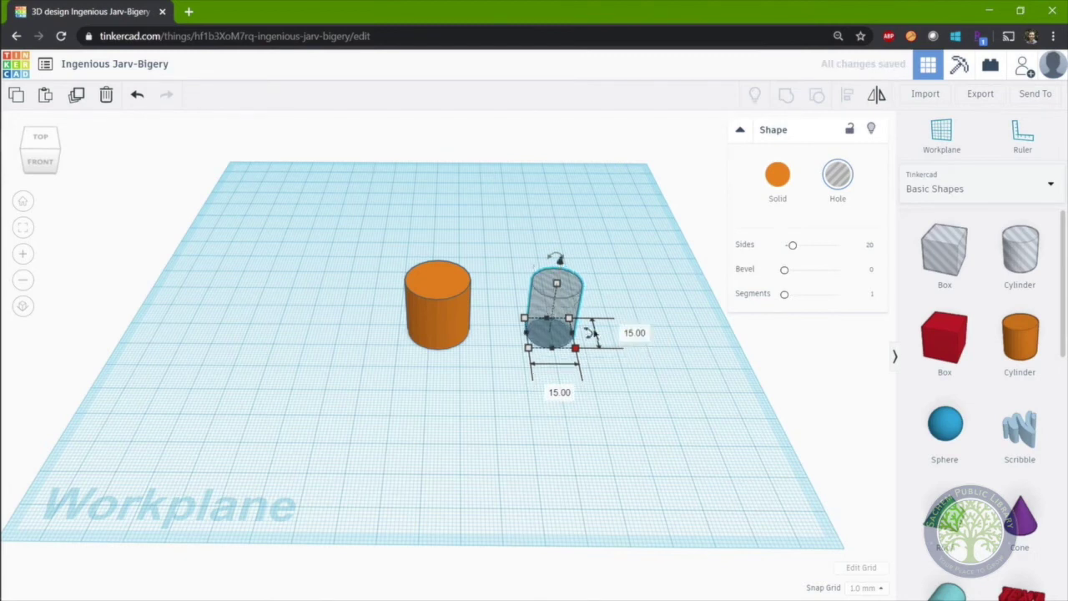
Align the hole to the orange cylinder's centre, then select both and group them.
left_click(454, 312, "shift")
key("l")
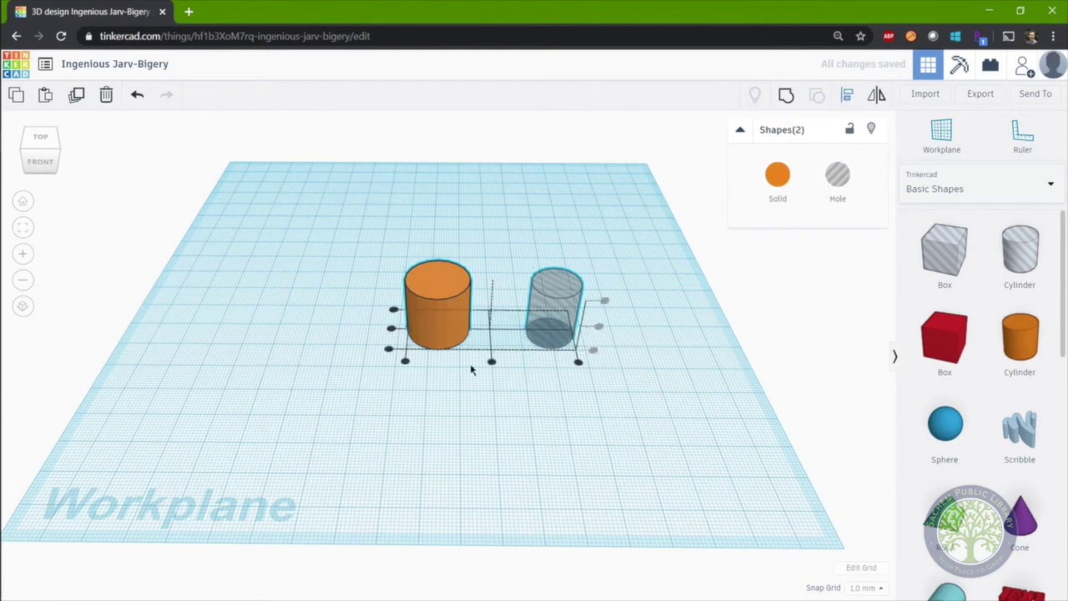
left_click(492, 361)
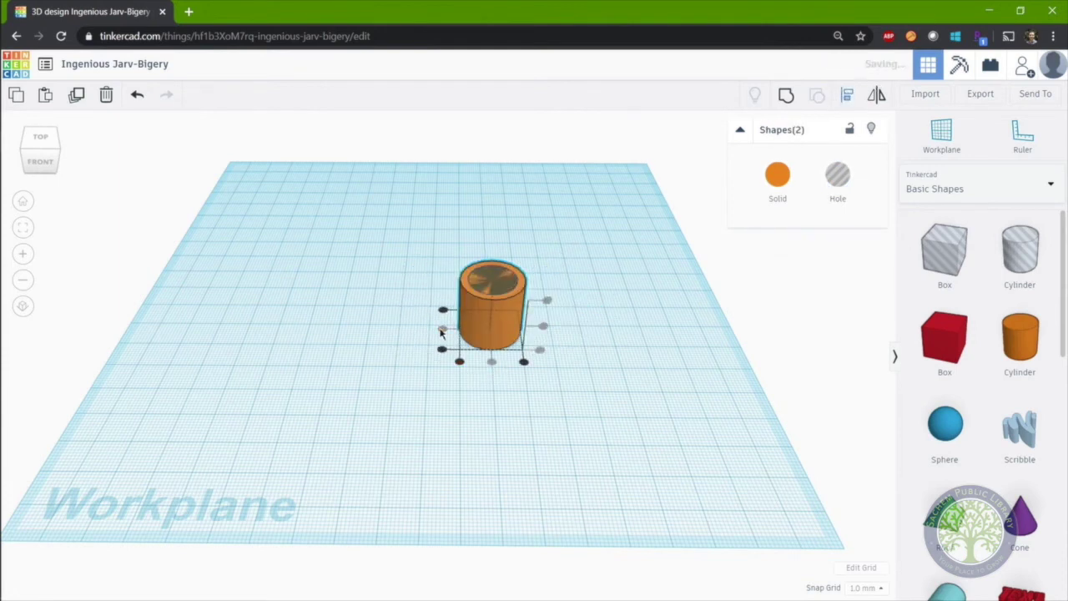
left_click(421, 248)
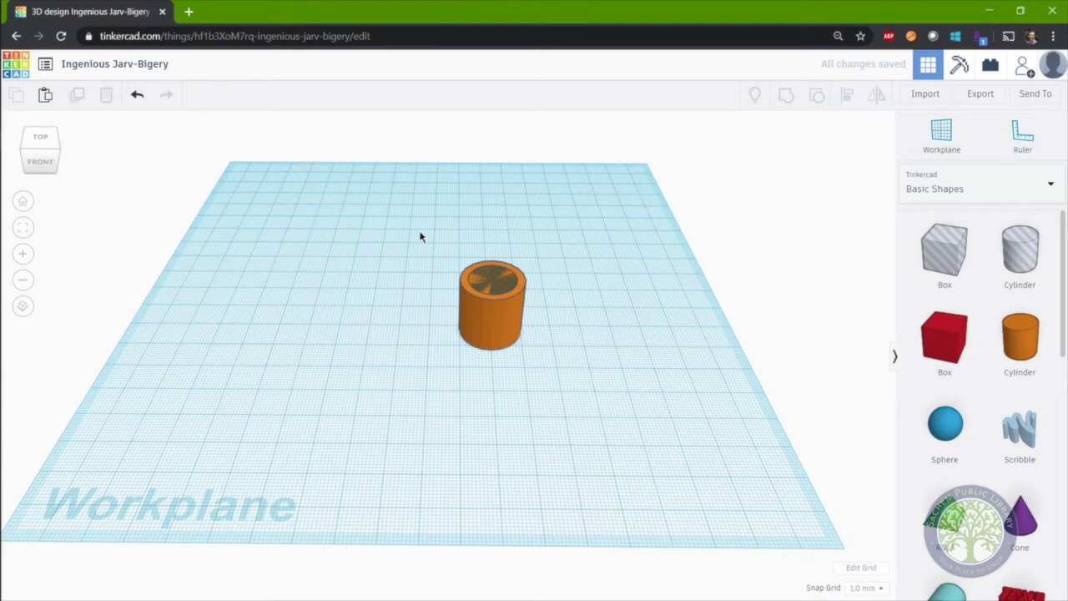
left_click_drag(420, 237, 554, 391)
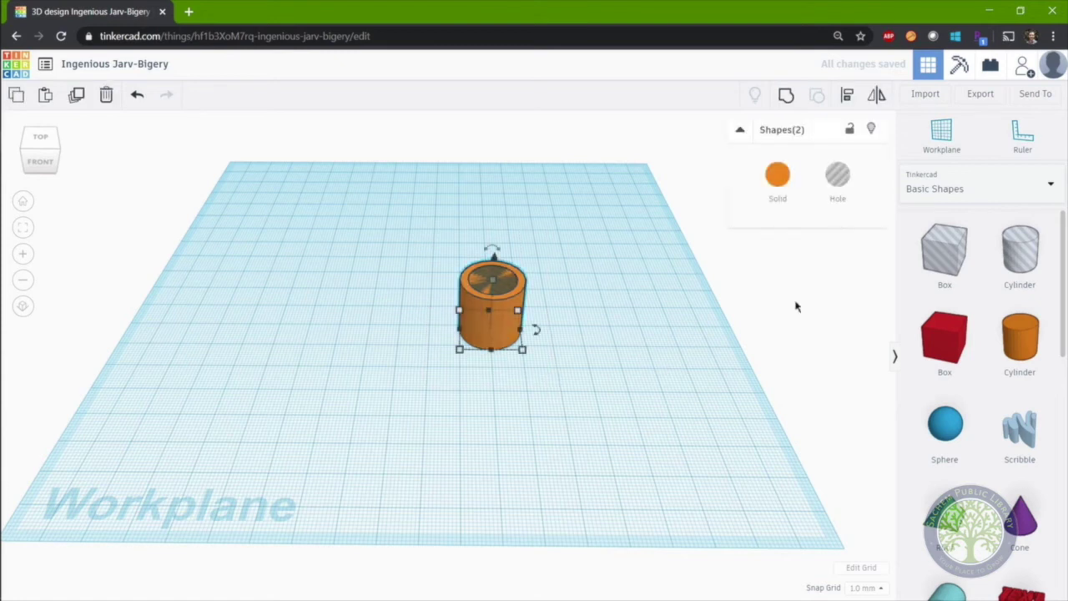
left_click(788, 98)
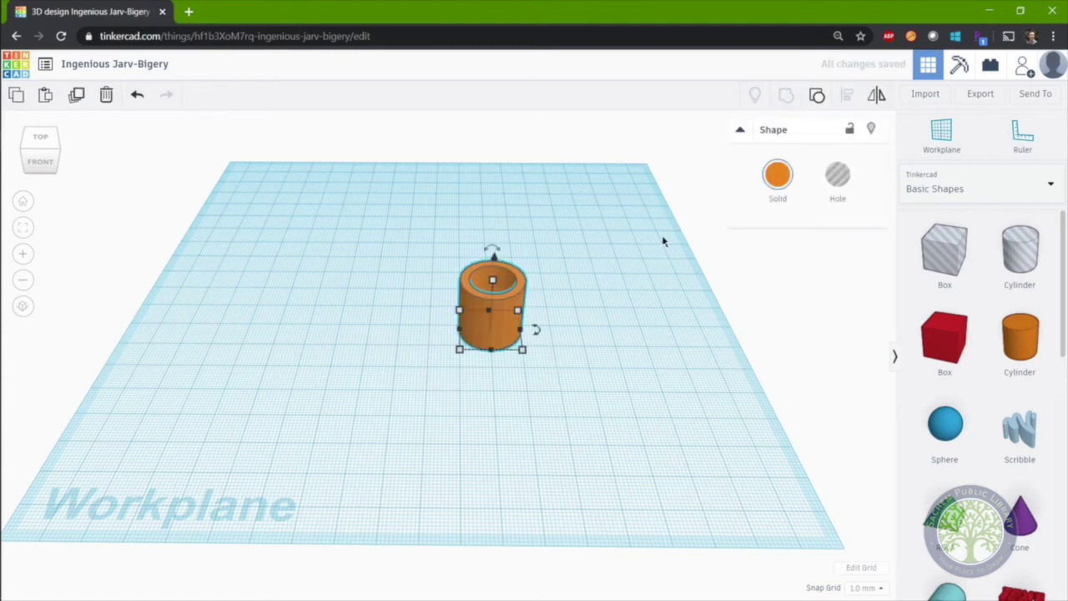
Ungroup the orange tube and raise its inner hole 2 mm above the workplane.
left_click(581, 285)
mouse_move(563, 252)
right_mouse_down()
mouse_move(566, 317)
mouse_move(566, 279)
mouse_move(513, 262)
mouse_move(616, 288)
mouse_move(579, 298)
mouse_move(567, 348)
mouse_move(580, 258)
right_mouse_up()
left_click_drag(398, 211, 605, 432)
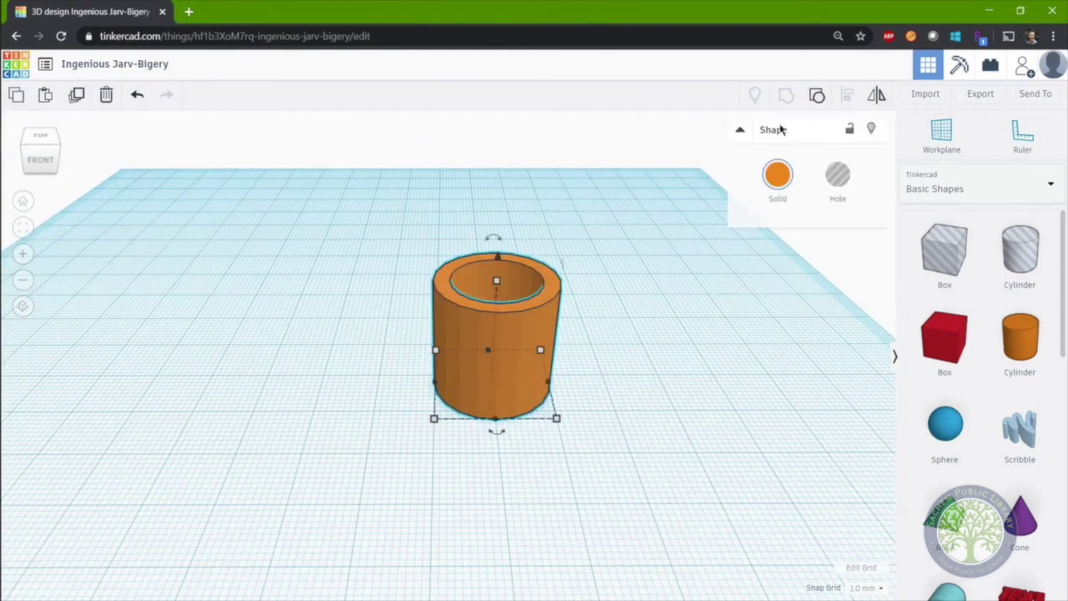
left_click(817, 97)
left_click(673, 353)
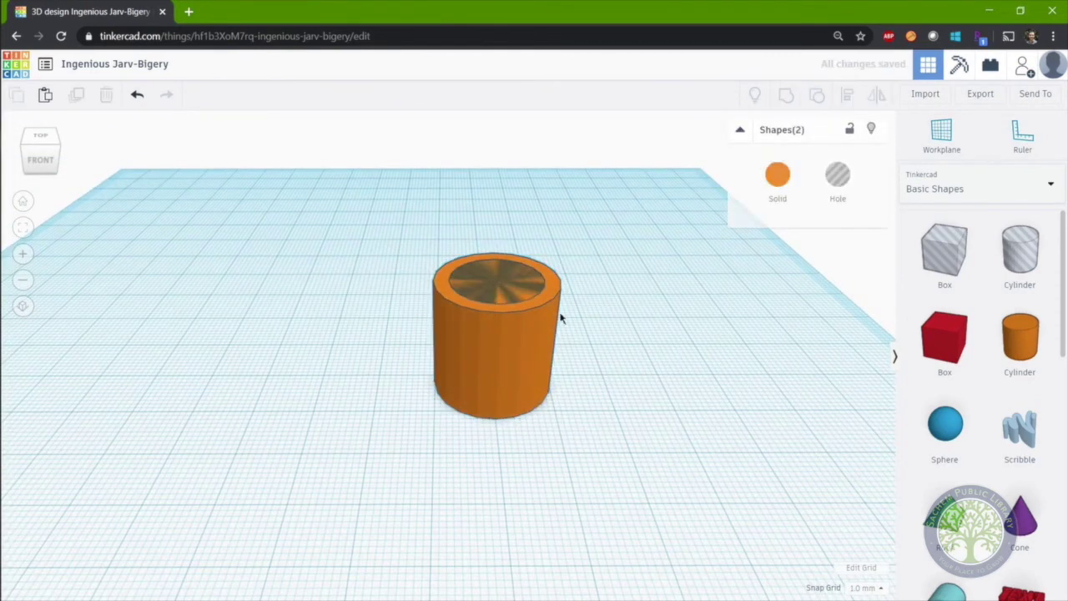
left_click(501, 282)
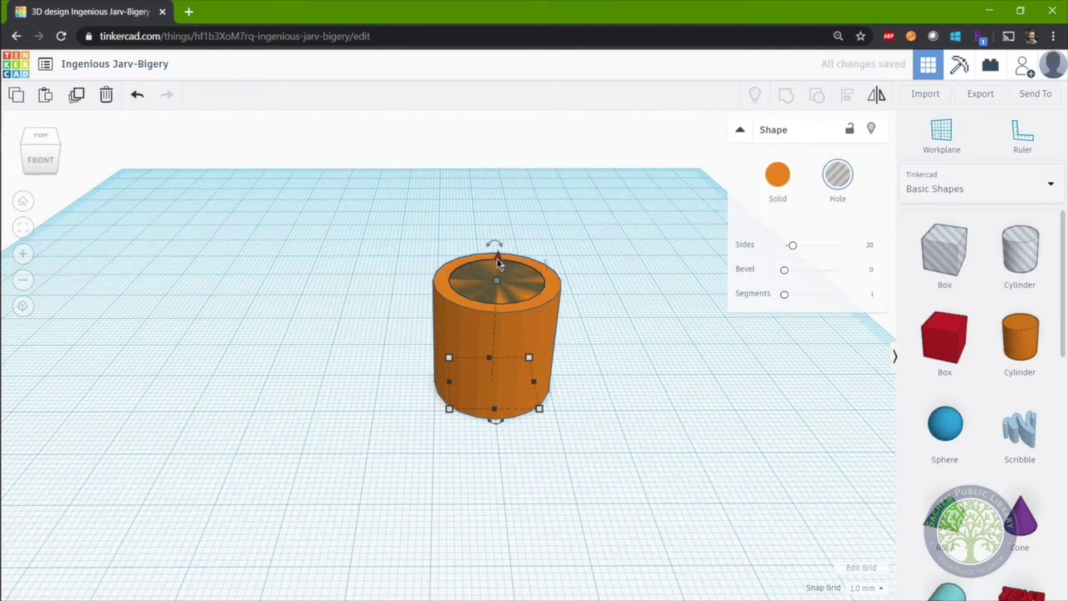
left_click_drag(498, 264, 498, 244)
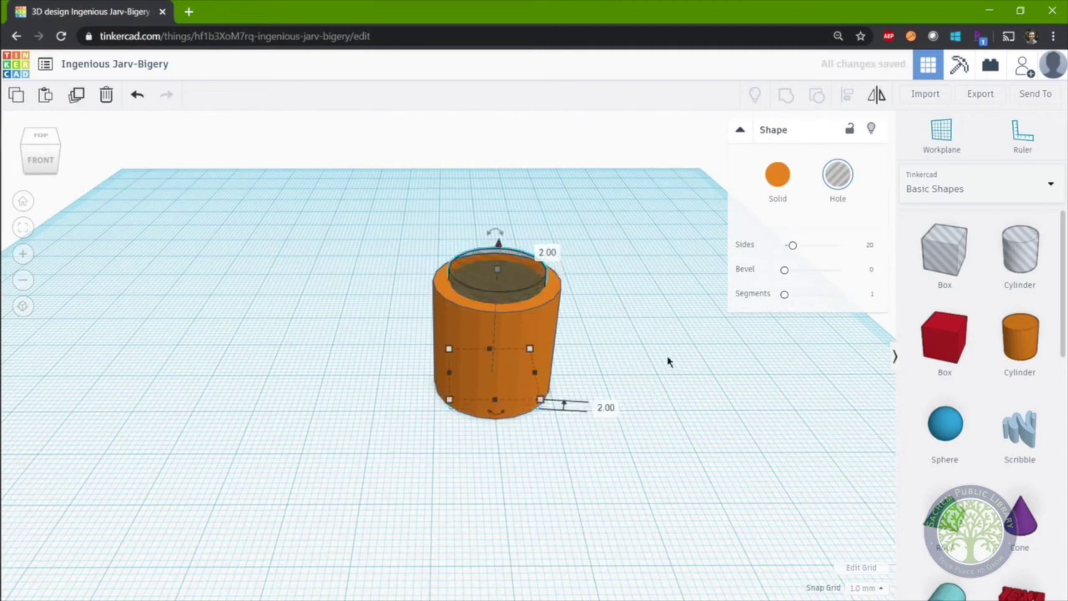
Group the solid cylinder with the raised hole into a closed-bottom cup.
left_click(353, 182)
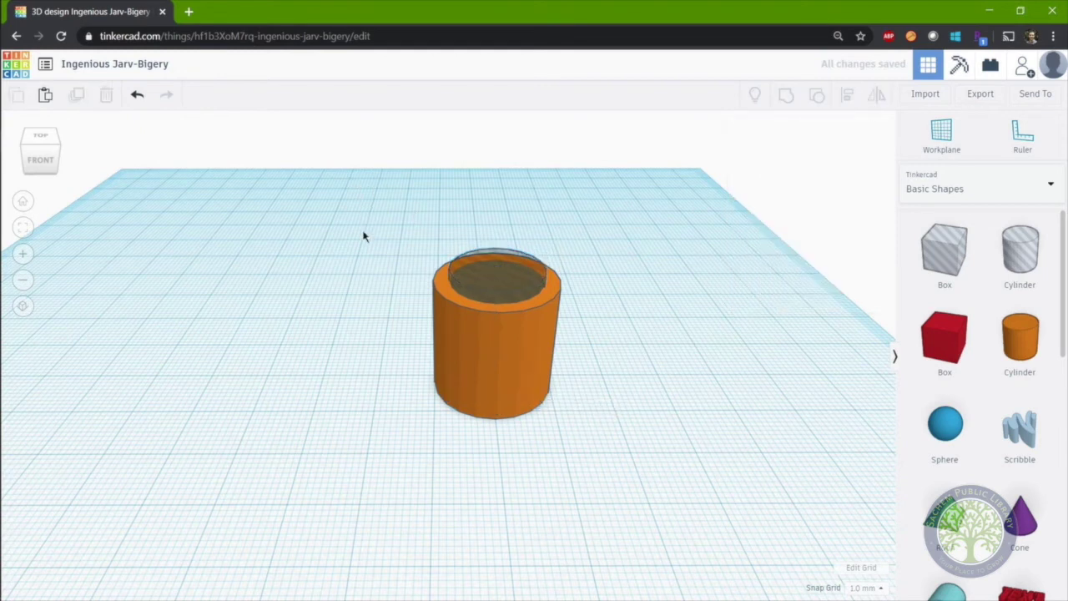
left_click_drag(373, 202, 596, 441)
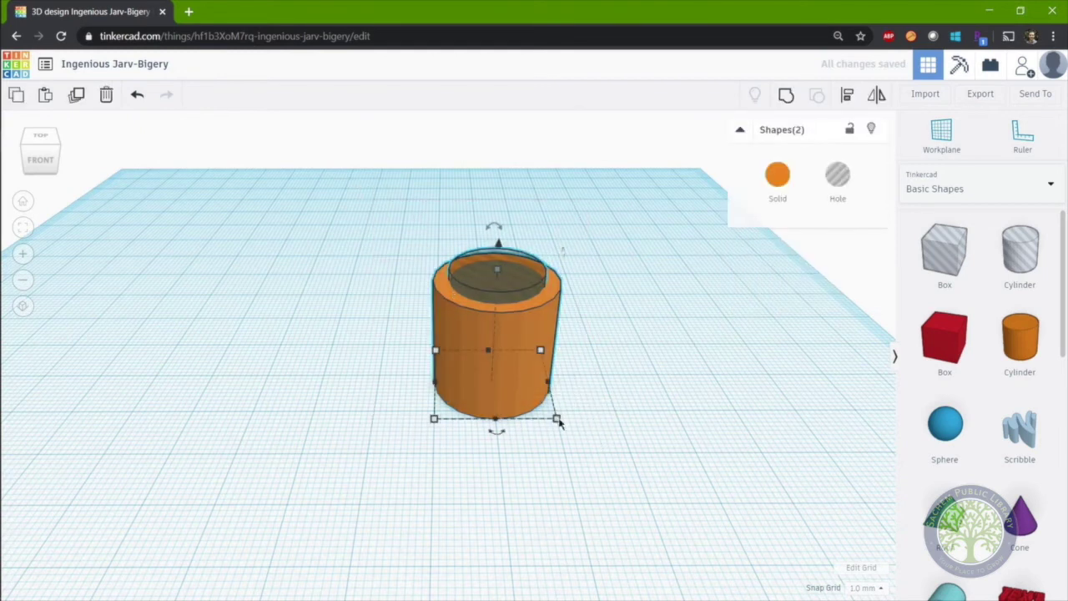
left_click(787, 96)
left_click(567, 226)
mouse_move(568, 227)
right_mouse_down()
mouse_move(574, 298)
mouse_move(567, 222)
right_mouse_up()
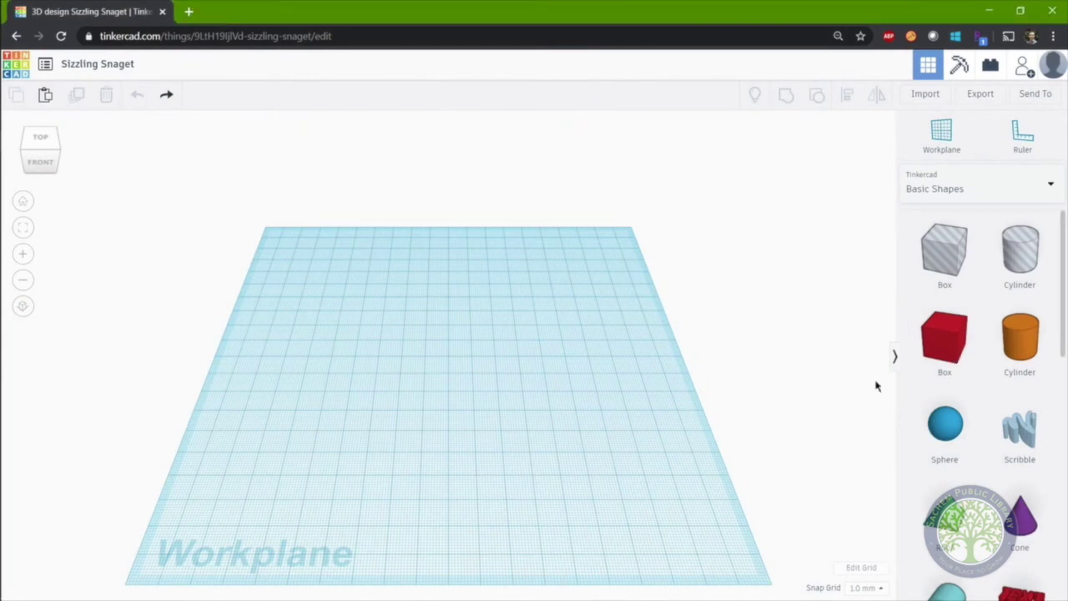
Scroll the Basic Shapes panel down until the Polygon shape is visible.
scroll(943, 441, "down", 4)
scroll(945, 447, "down", 2)
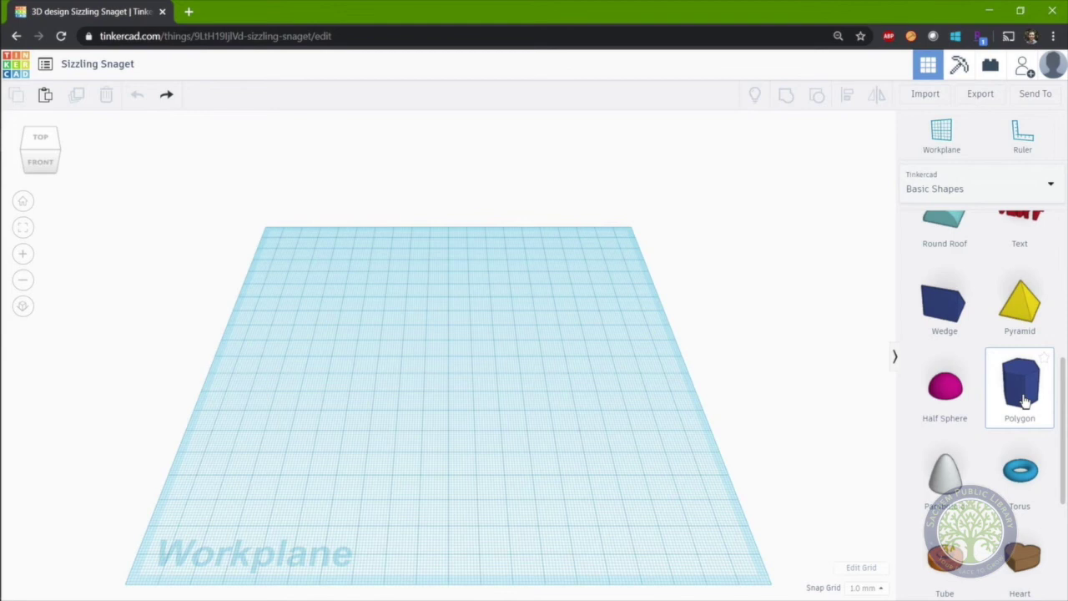
Place a Polygon on the workplane and set its width and depth to 140 mm.
left_click_drag(1025, 401, 445, 364)
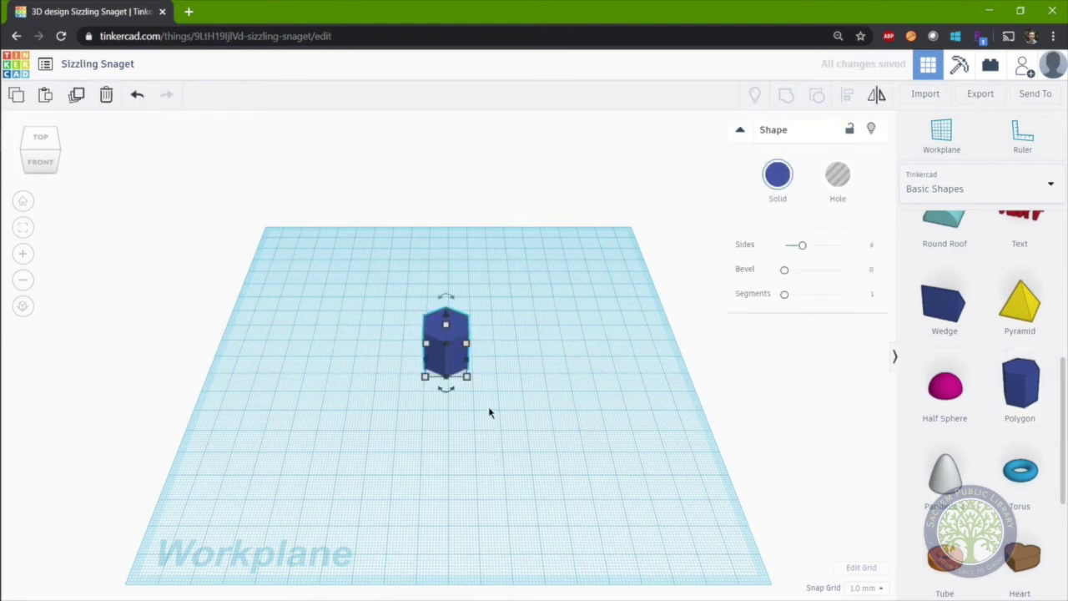
mouse_move(467, 377)
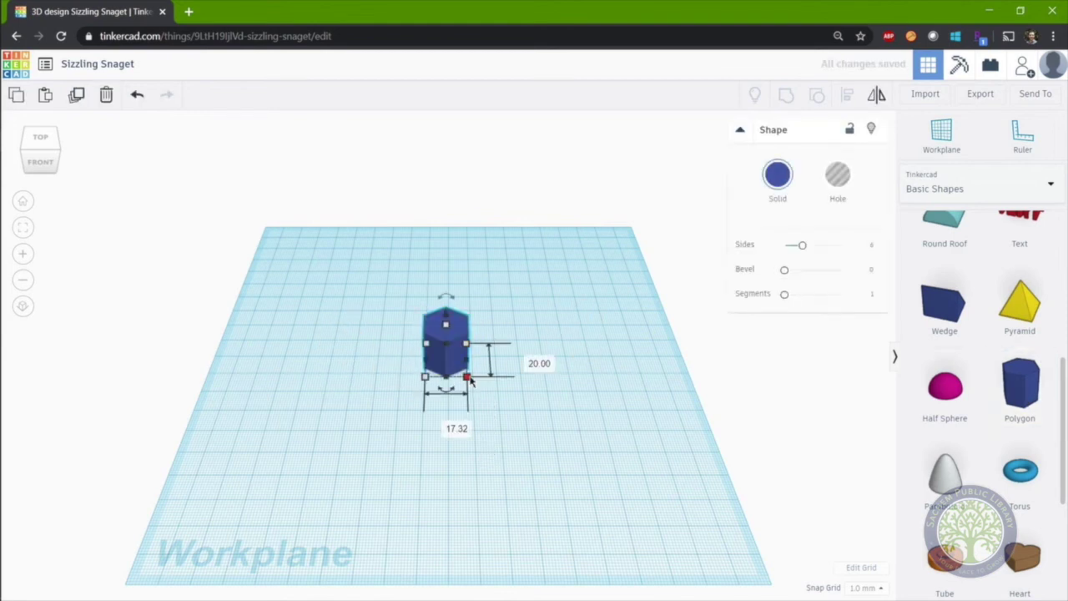
left_click(454, 425)
type("140")
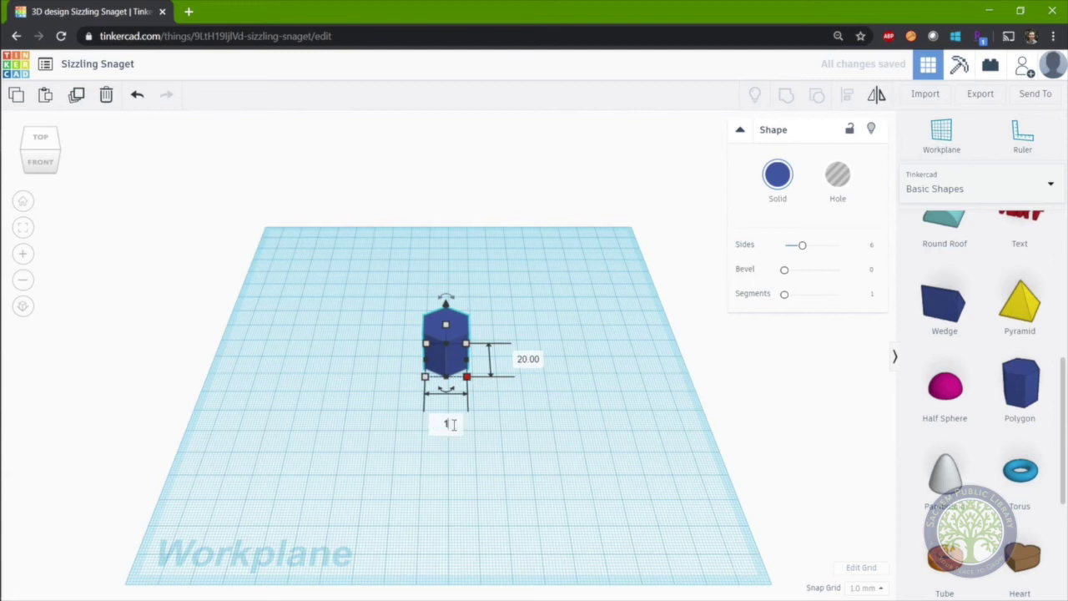
key("Return")
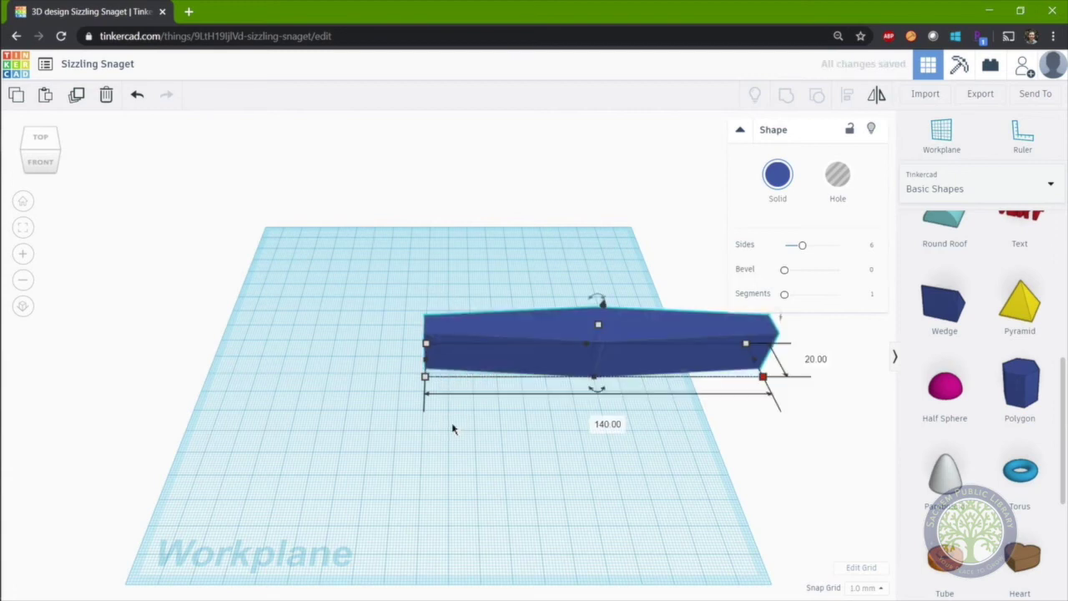
left_click(817, 359)
type("140")
key("Return")
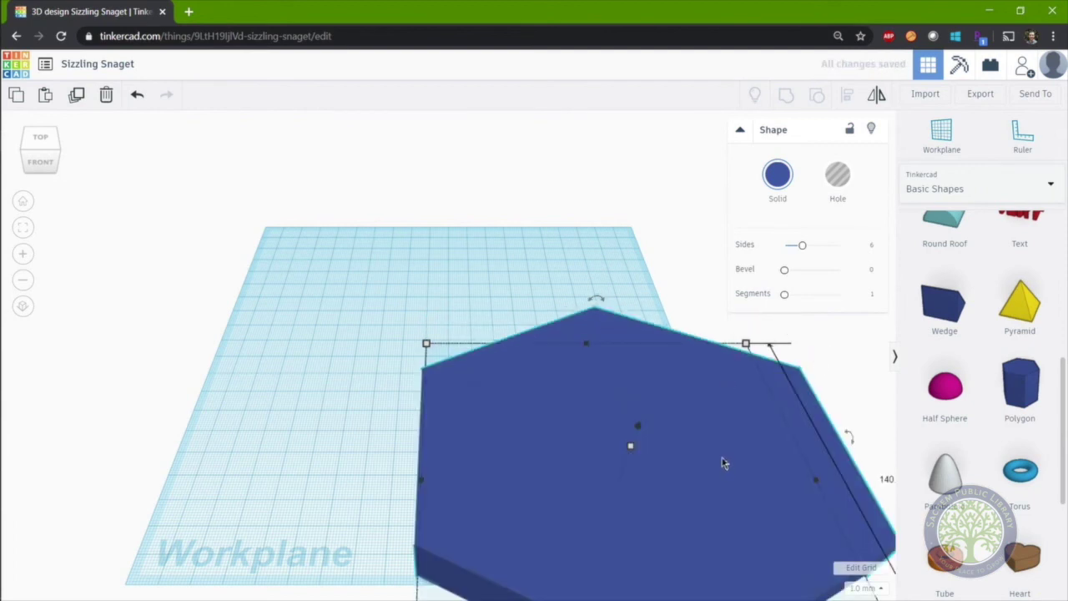
Move the hexagon to the workplane's middle and raise its height to 140 mm.
left_click_drag(723, 460, 532, 338)
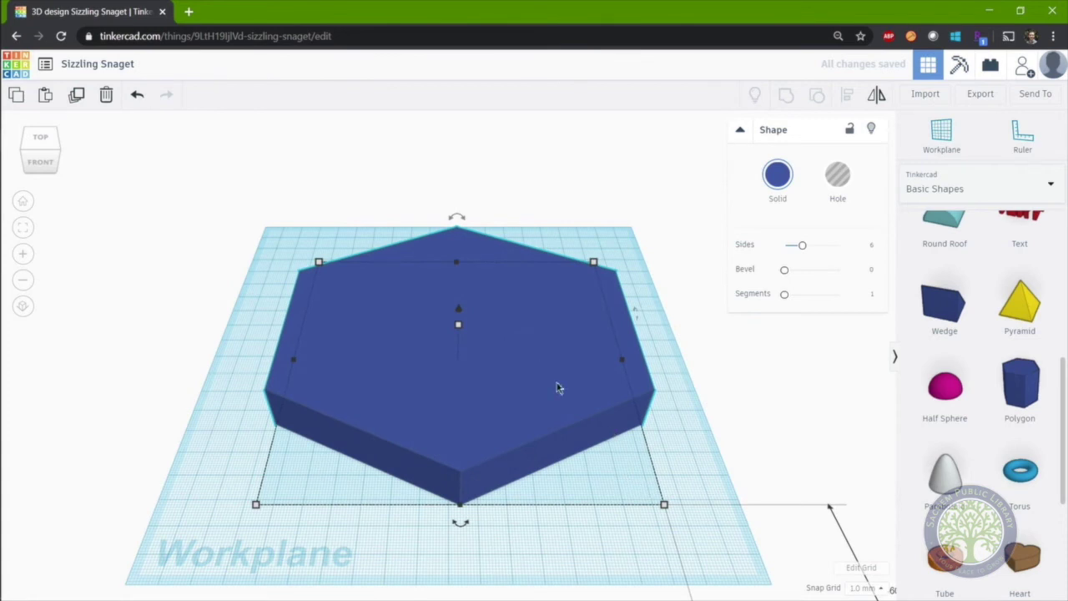
mouse_move(460, 329)
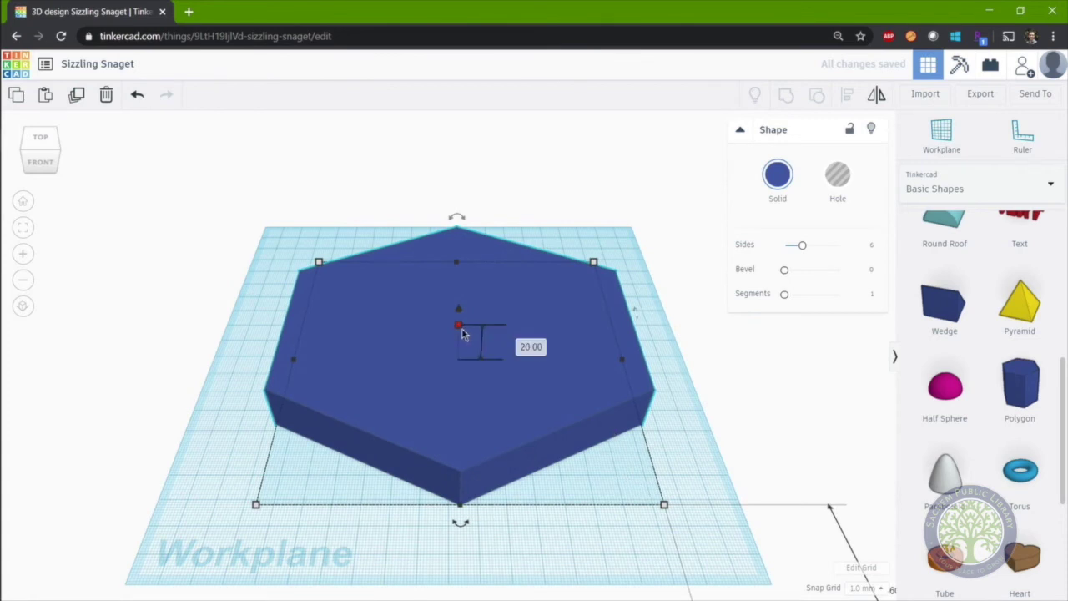
left_click(521, 344)
type("140")
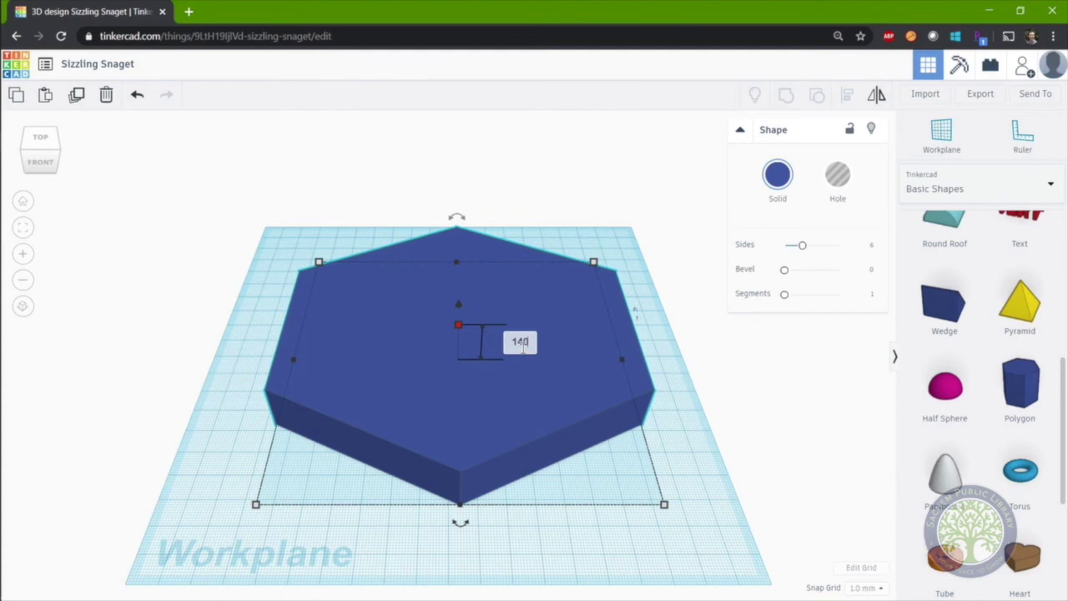
key("Return")
scroll(520, 351, "down", 5)
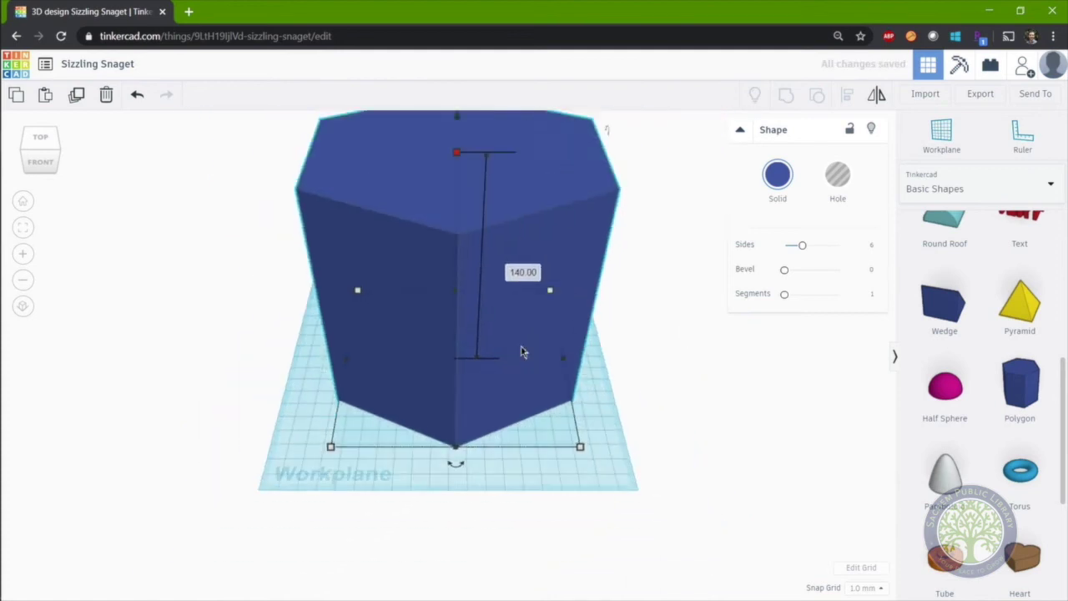
scroll(510, 353, "up", 1)
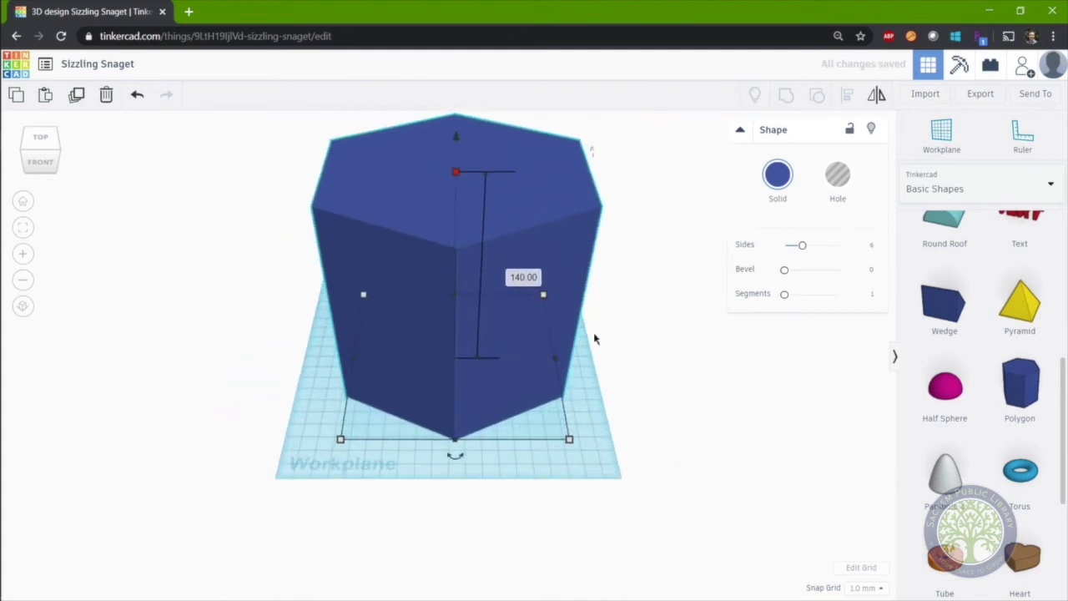
left_click(659, 388)
left_click(563, 296)
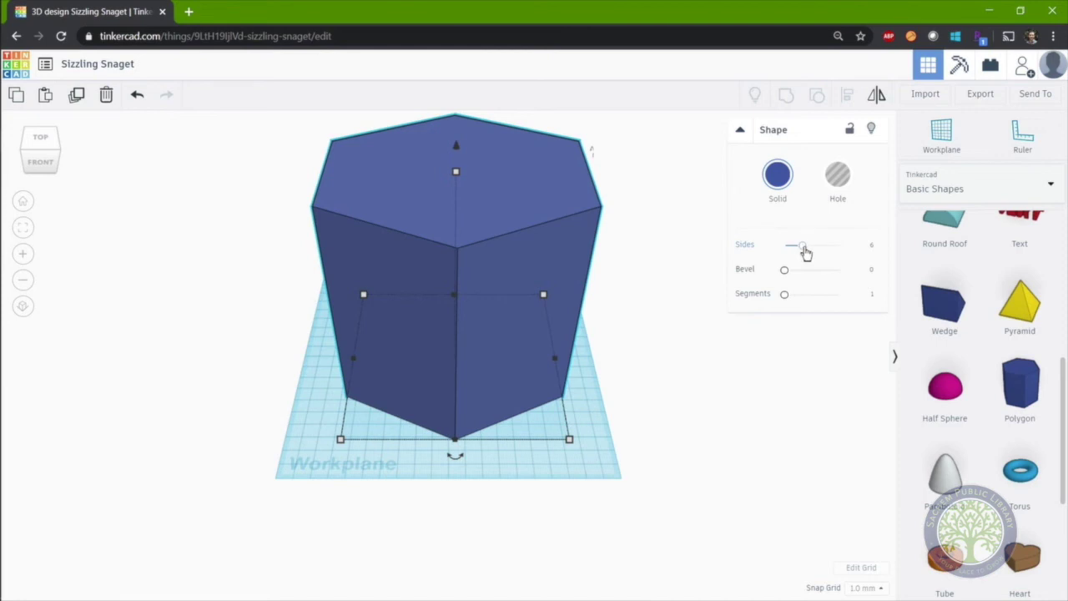
Set the polygon's Sides to 5 and nudge the pentagonal prism slightly forward.
left_click_drag(805, 252, 801, 253)
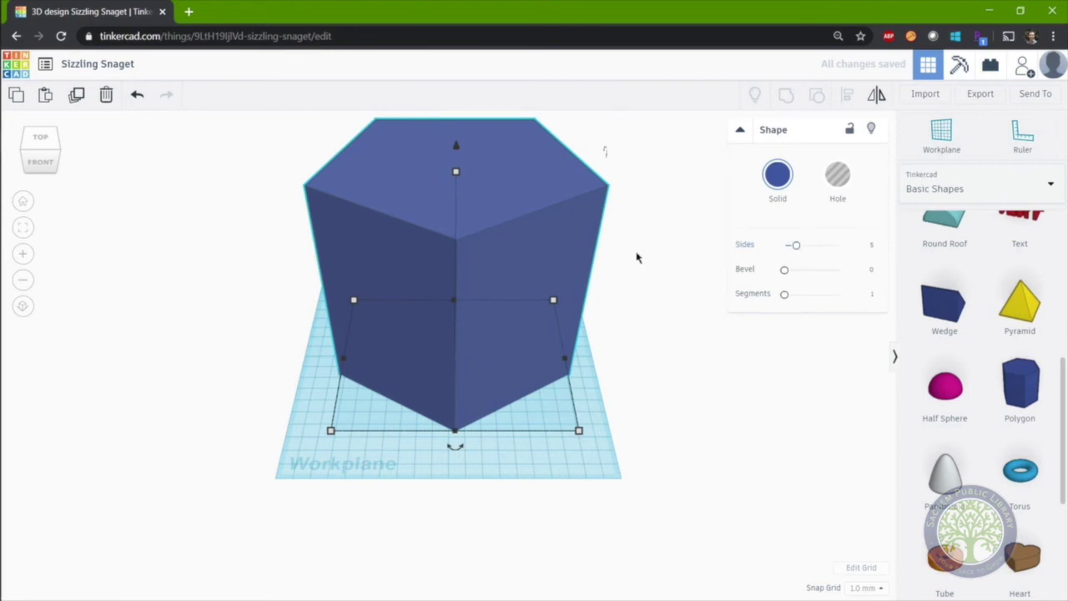
middle_click_drag(658, 274, 668, 303)
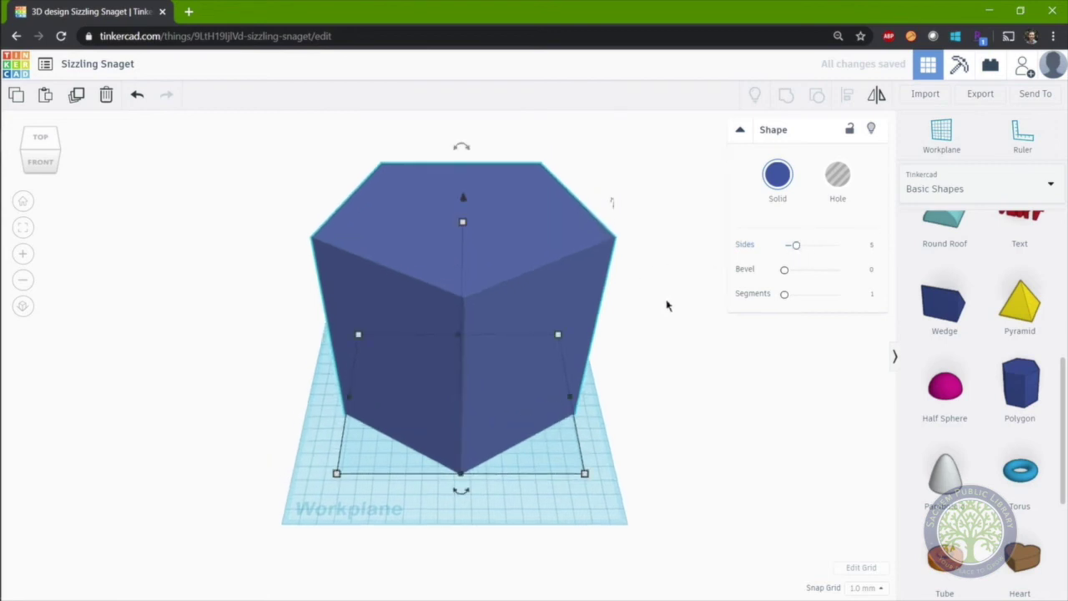
left_click(871, 248)
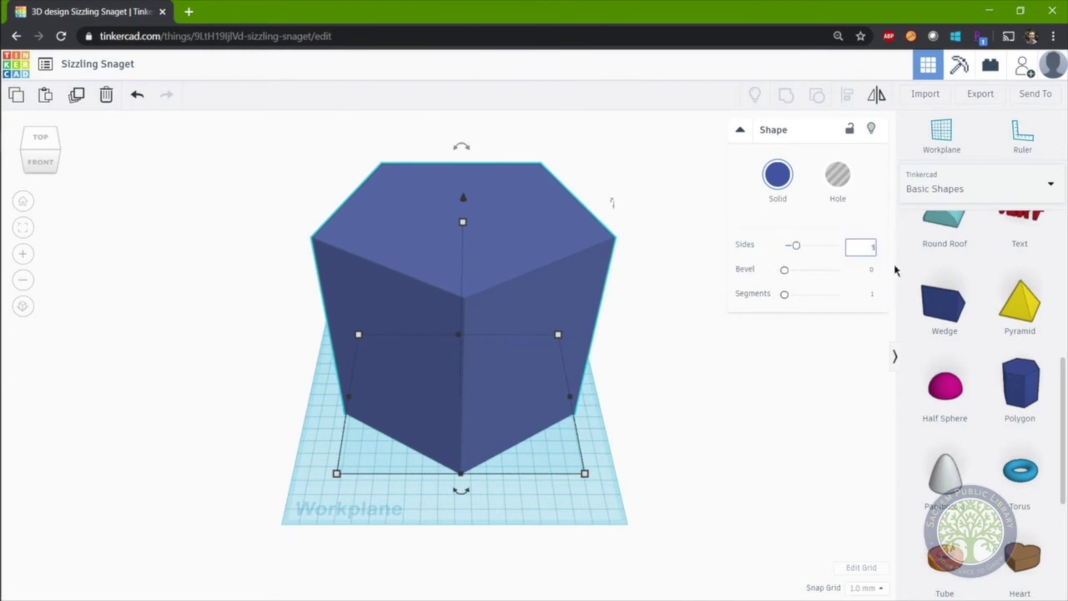
key("Return")
left_click_drag(539, 389, 542, 403)
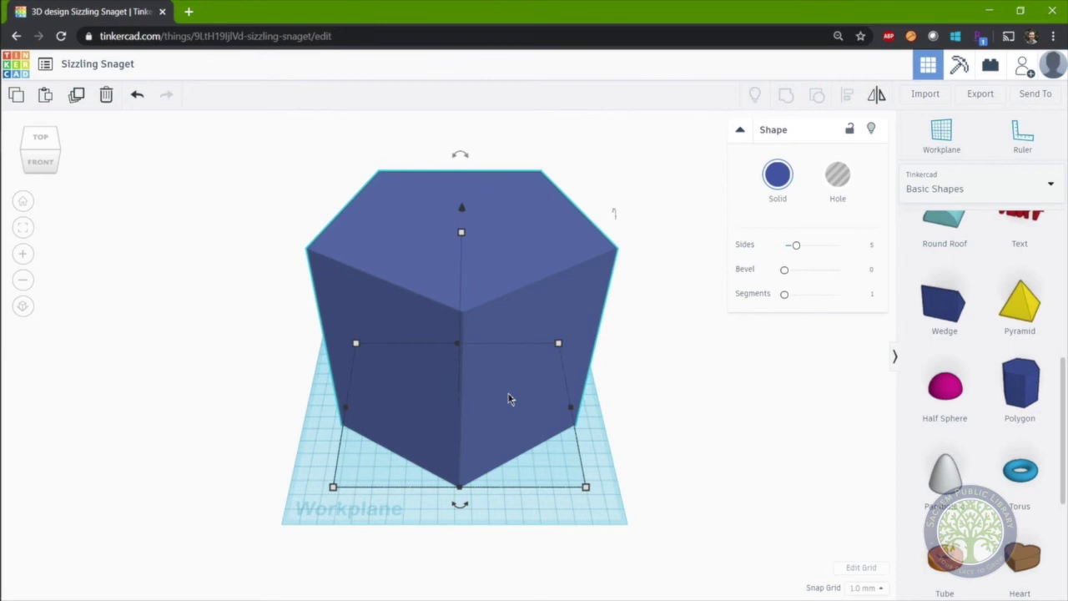
Copy the pentagonal prism, make the copy a hole and shrink it to 139.18 × 114.63 mm.
key("ctrl+c")
key("ctrl+v")
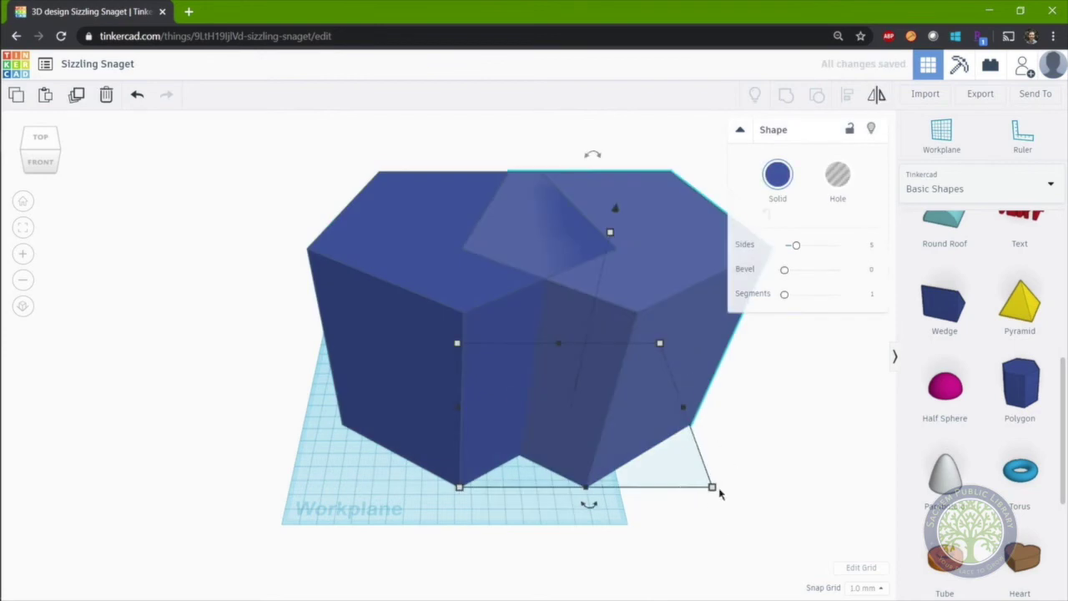
mouse_move(719, 495)
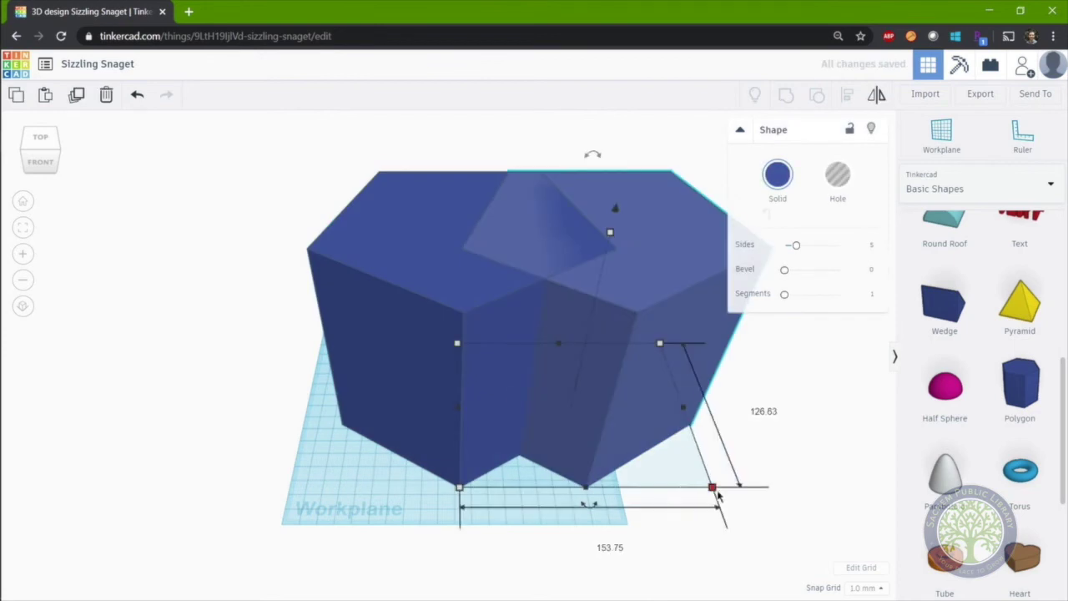
left_click(857, 185)
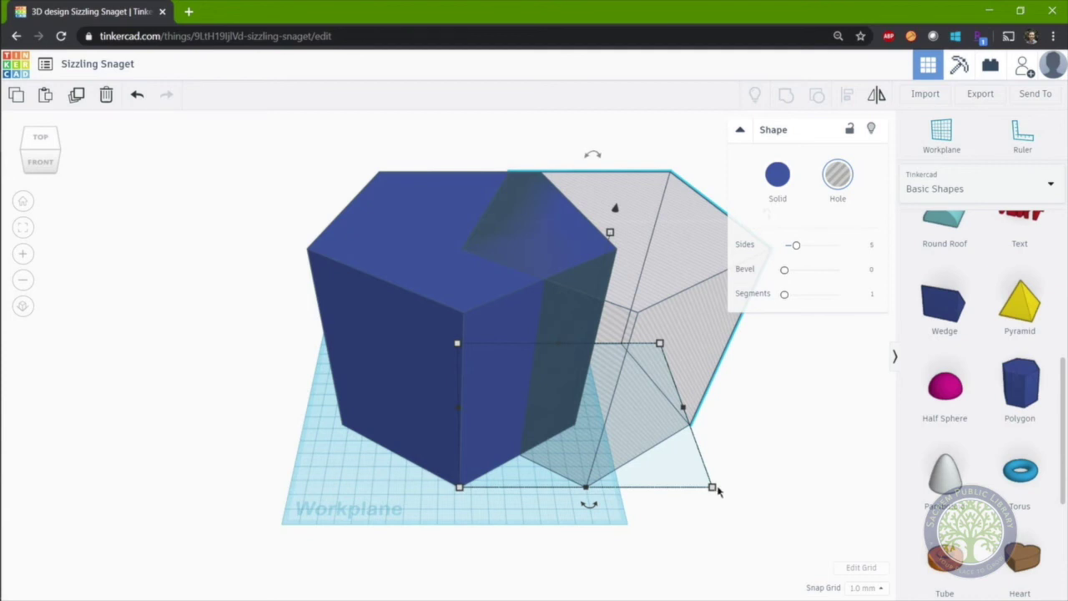
mouse_move(714, 490)
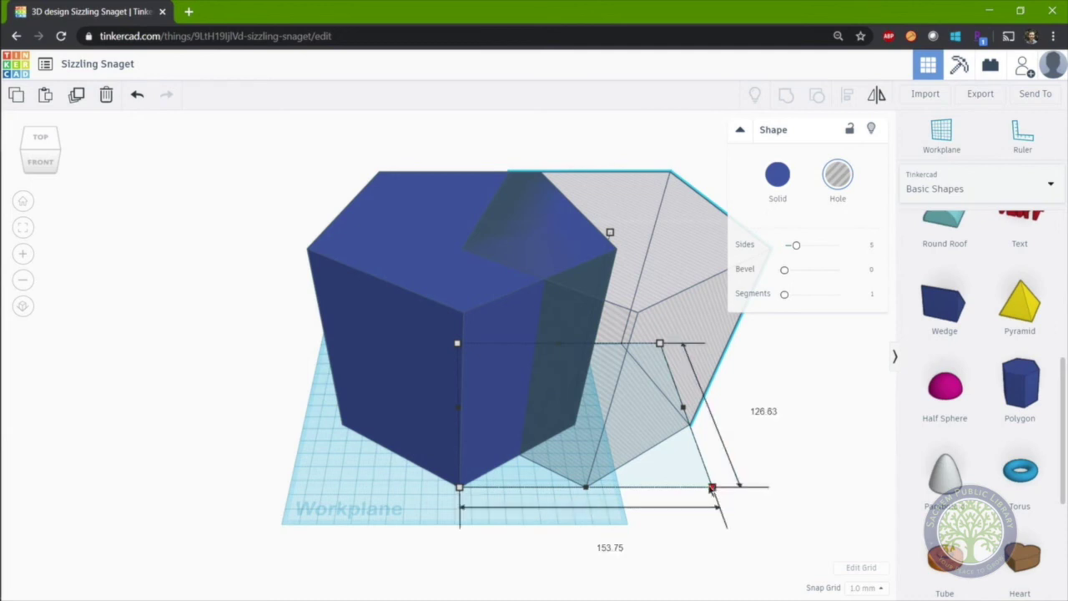
left_click_drag(713, 489, 683, 472)
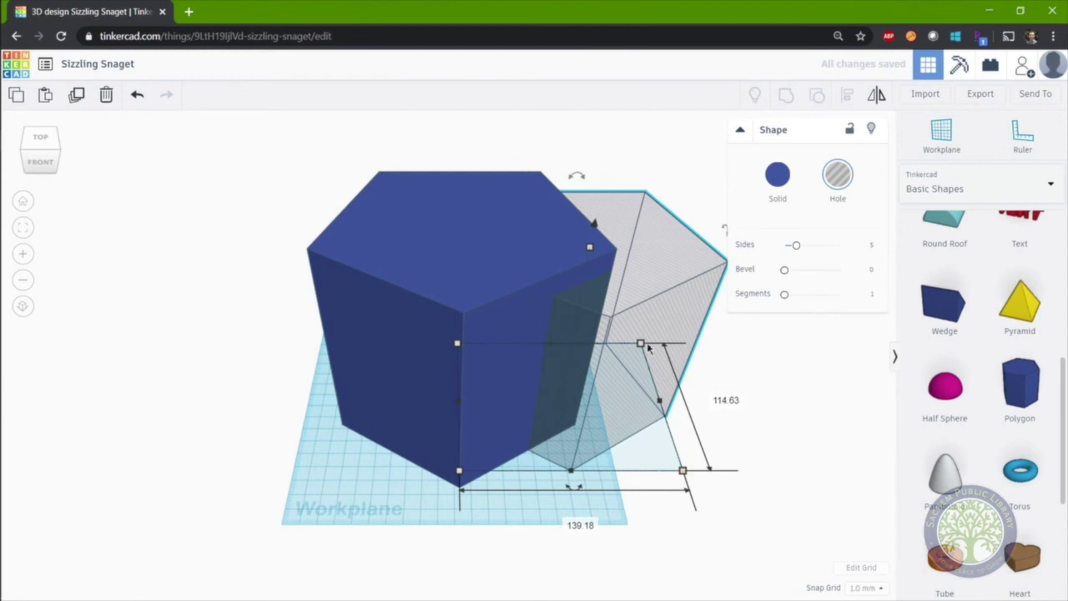
Select the hole and solid prism and centre them on each other with Align.
left_click(742, 363)
left_click(670, 258)
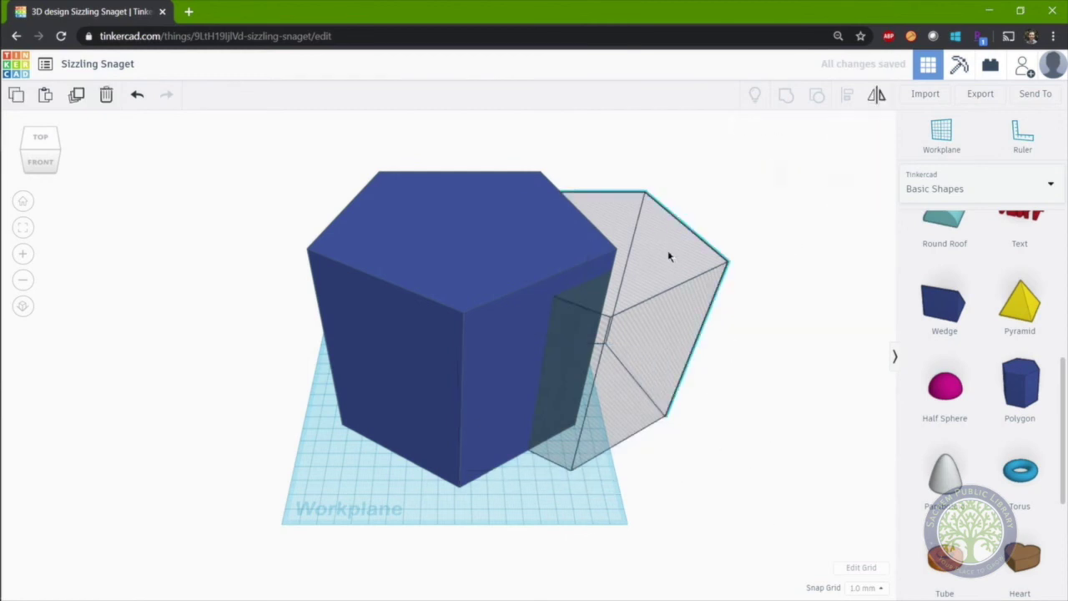
left_click(434, 243, "shift")
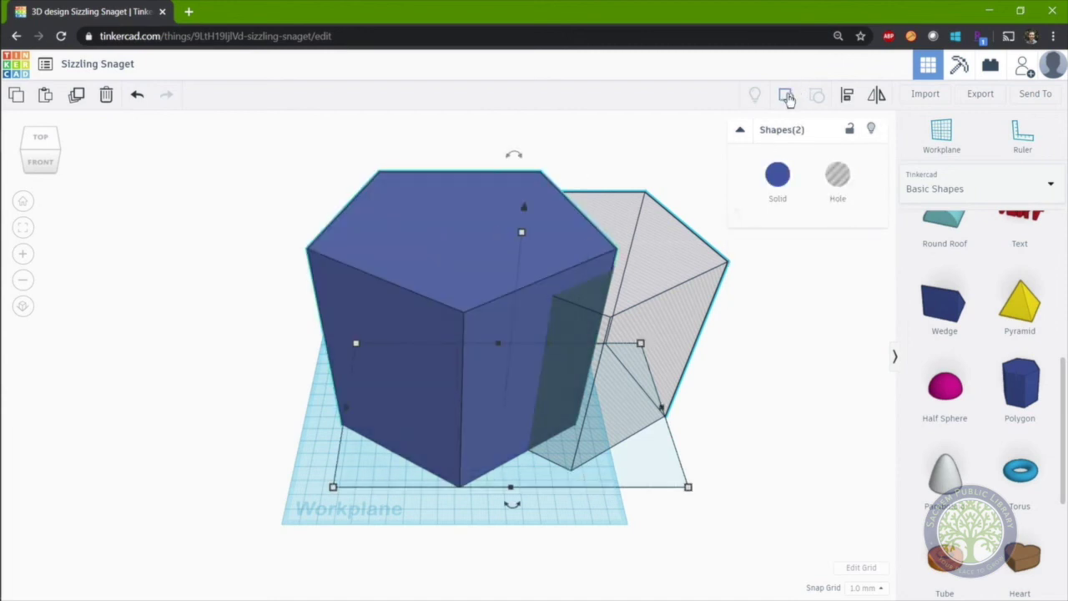
left_click(849, 98)
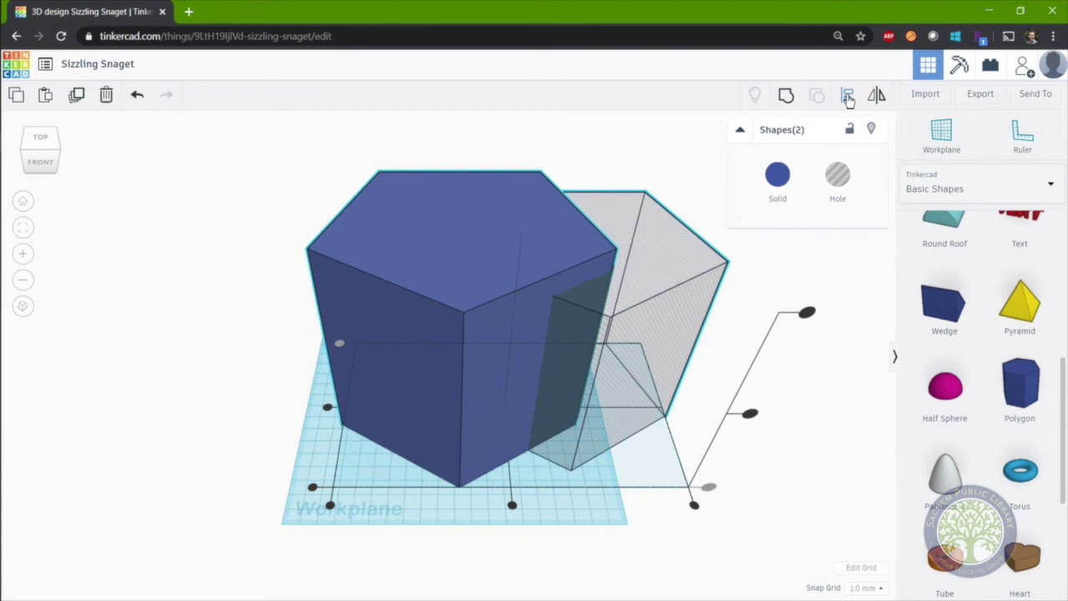
left_click(513, 507)
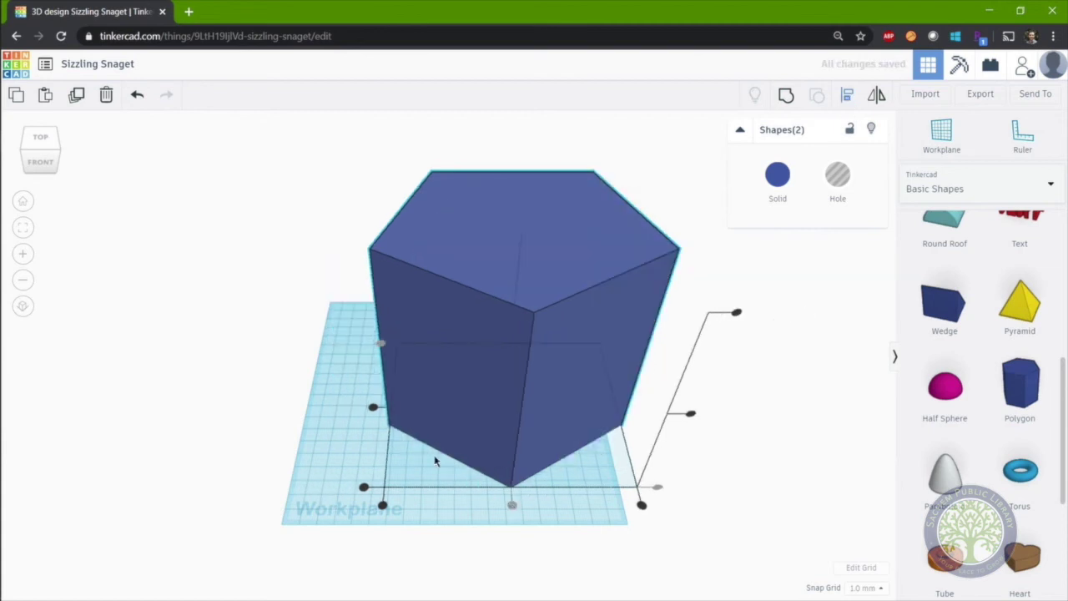
left_click(373, 409)
left_click(692, 415)
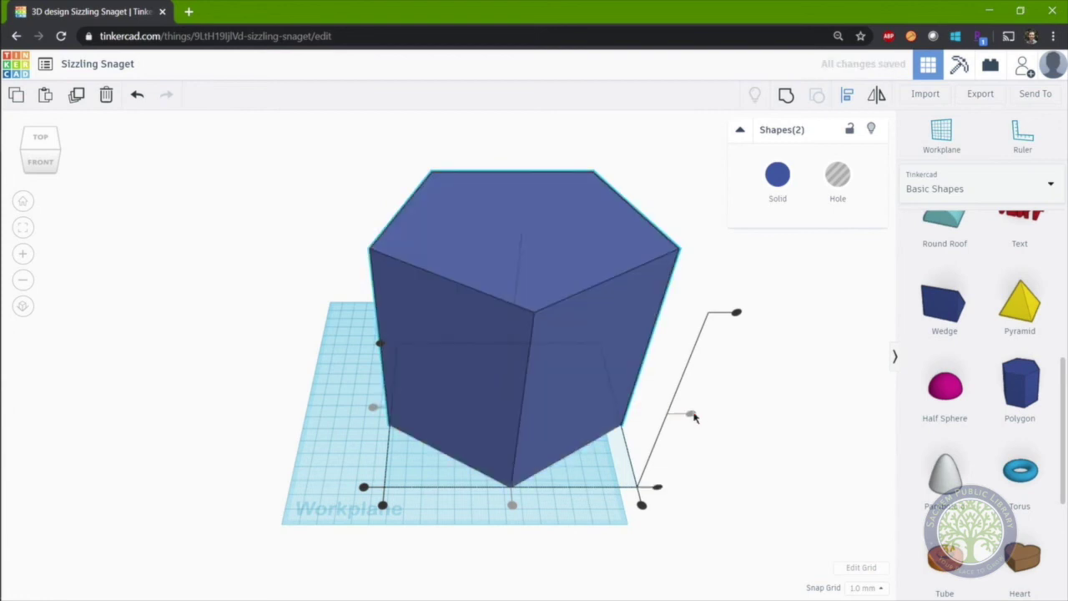
left_click(758, 422)
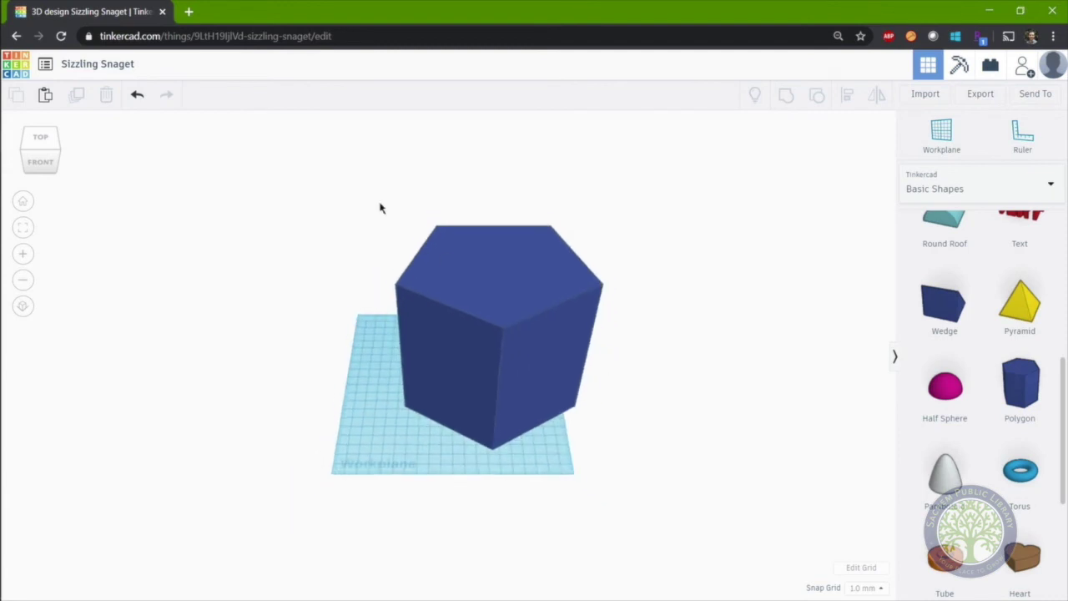
Group the prism and hole into one shape and shift it slightly left.
left_click_drag(327, 154, 641, 490)
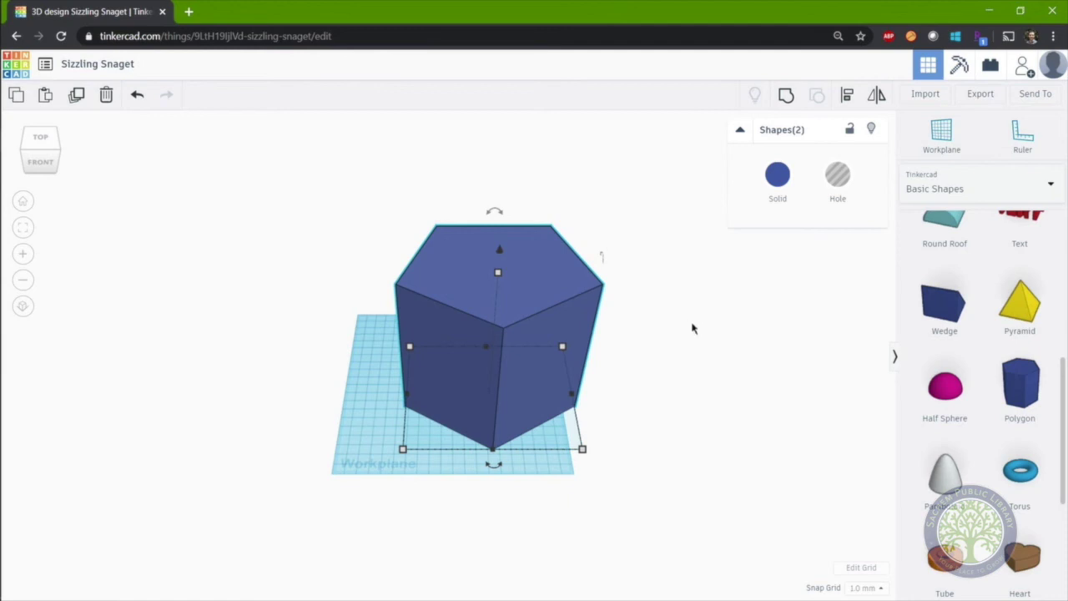
left_click_drag(322, 161, 643, 481)
left_click(785, 95)
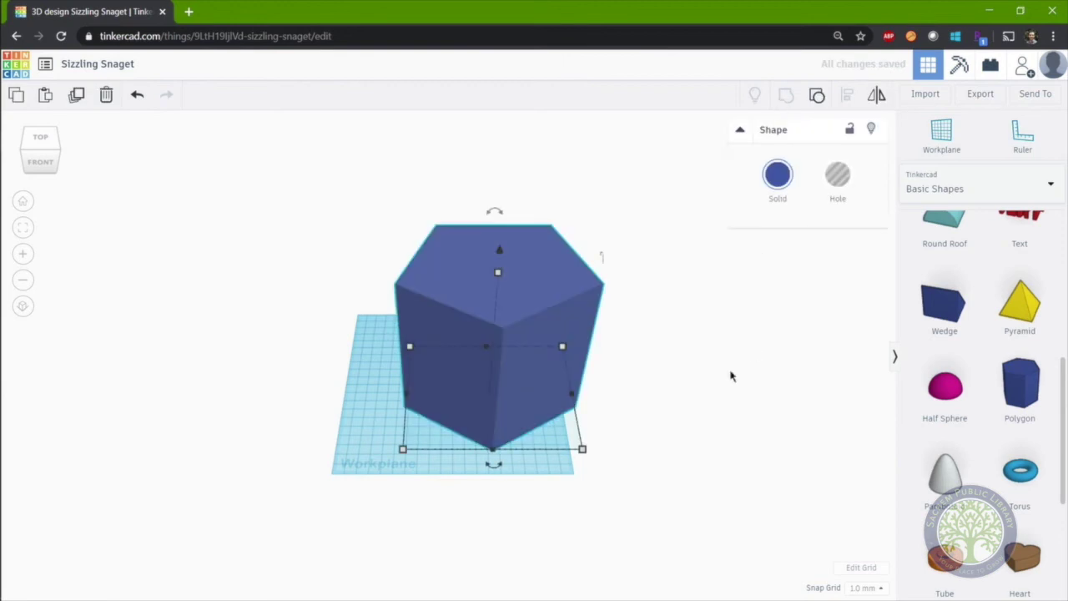
left_click(730, 376)
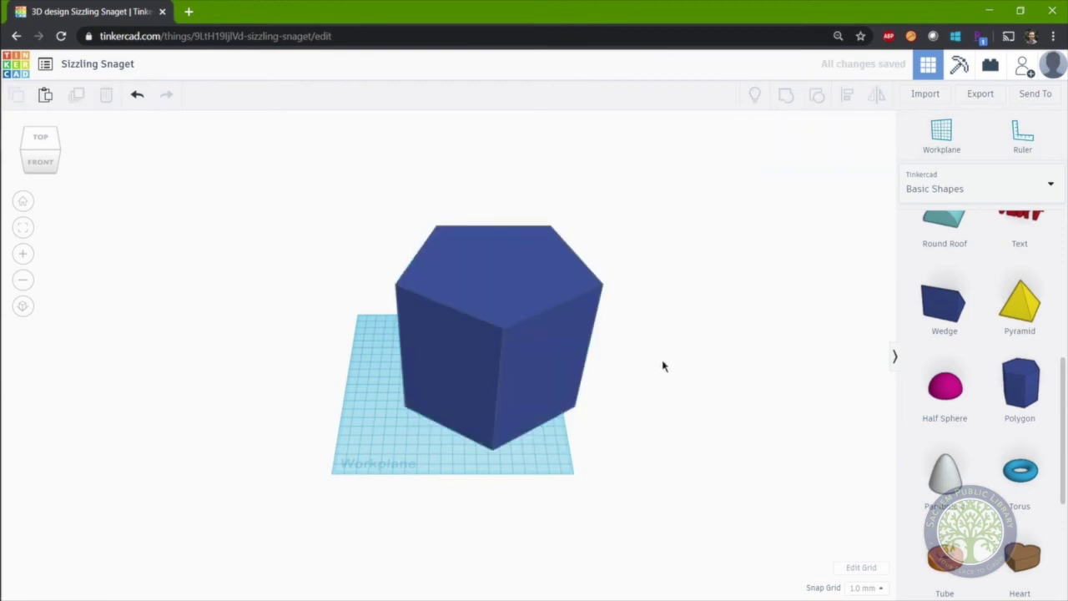
left_click(558, 365)
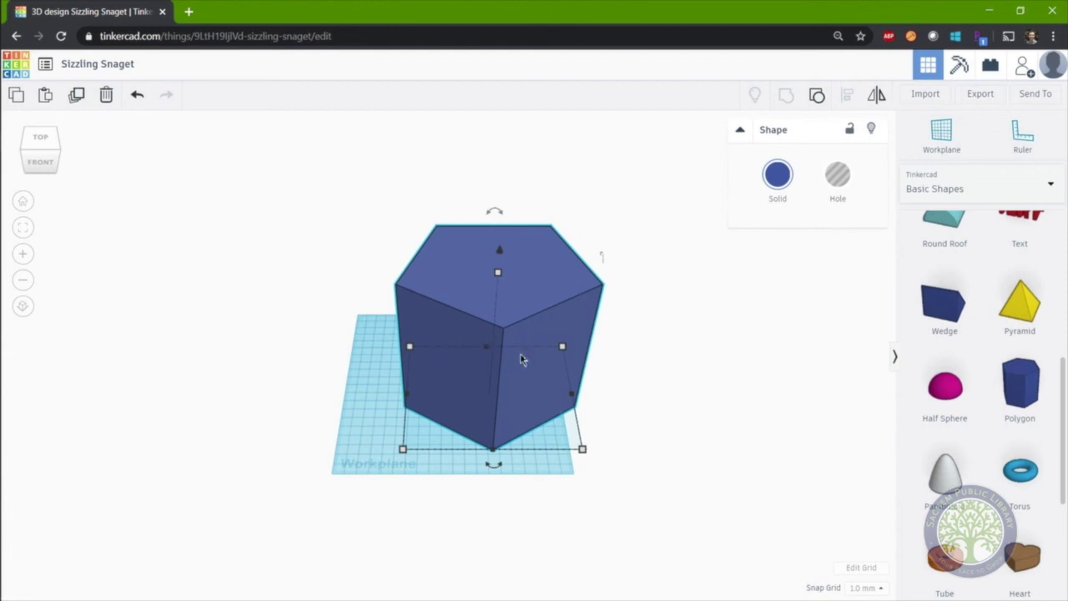
left_click_drag(527, 372, 494, 376)
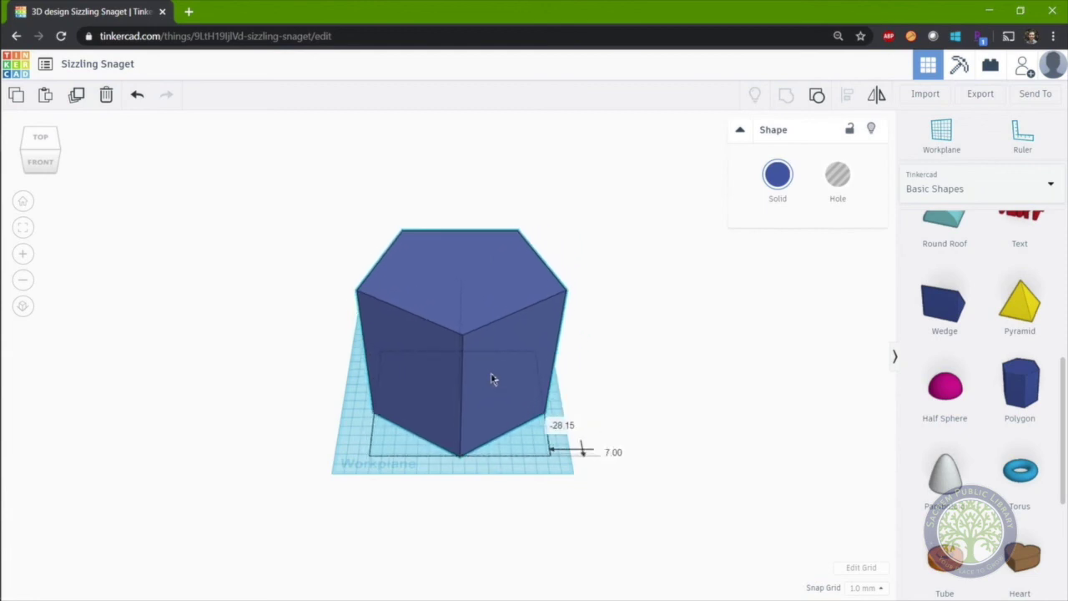
left_click(640, 382)
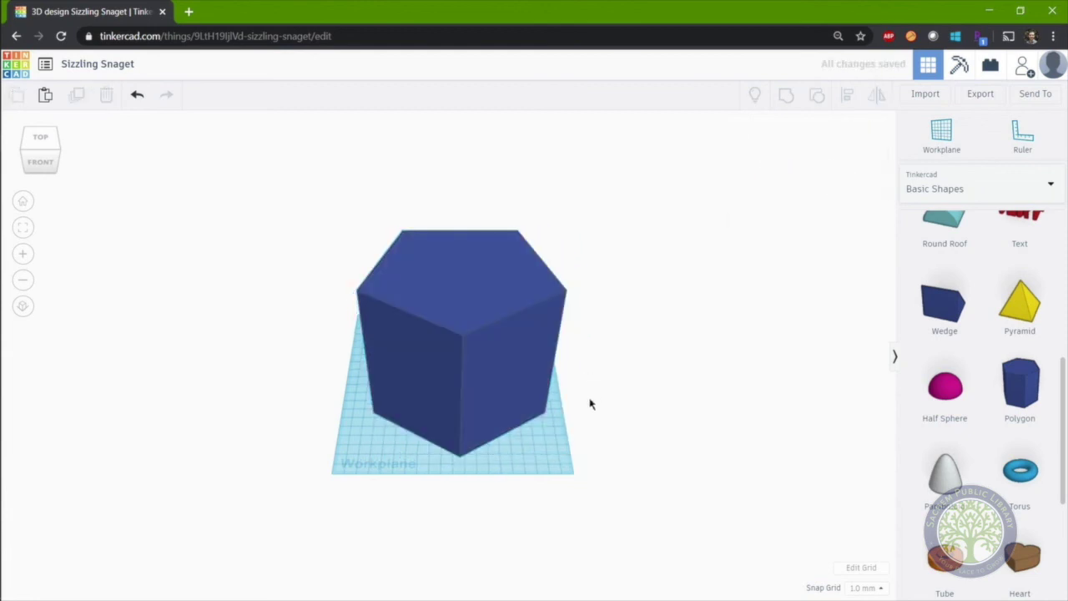
Set a workplane on the prism's top face and drop a Cylinder hole onto it.
right_click_drag(590, 404, 571, 397)
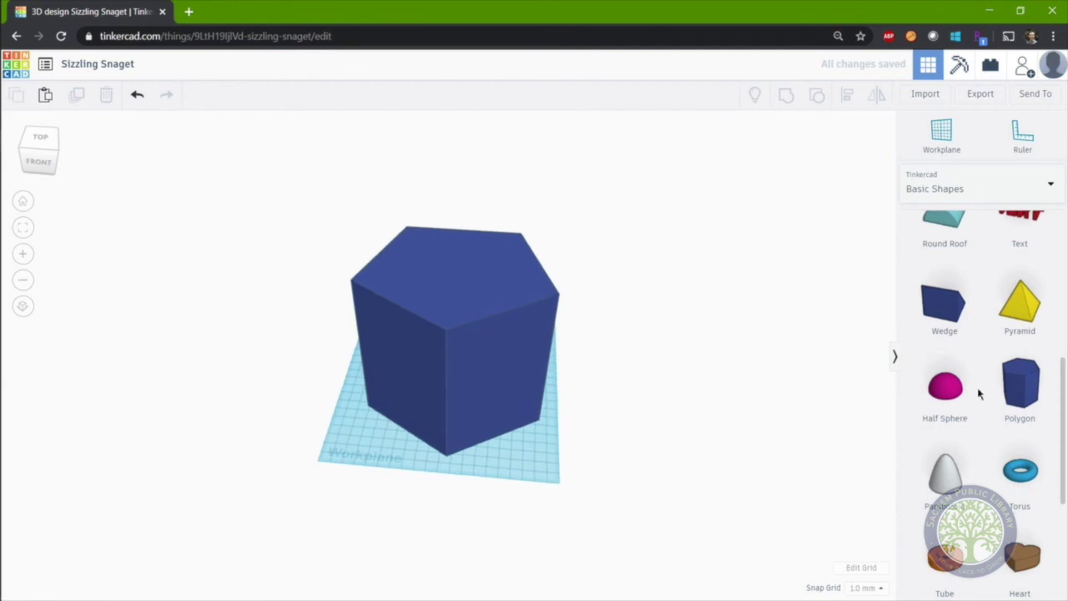
scroll(959, 396, "up", 5)
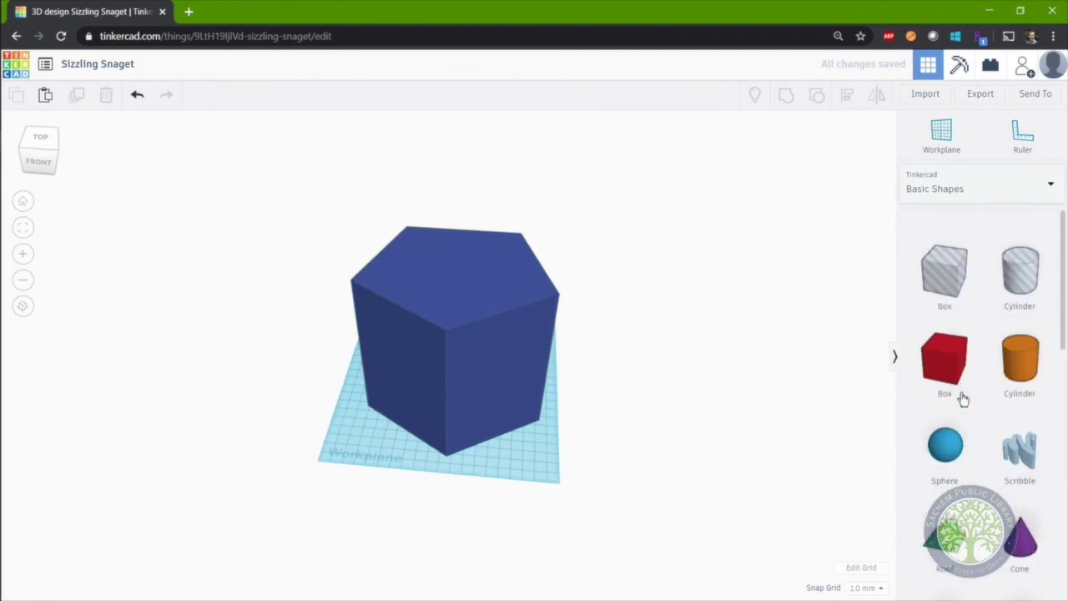
left_click(953, 144)
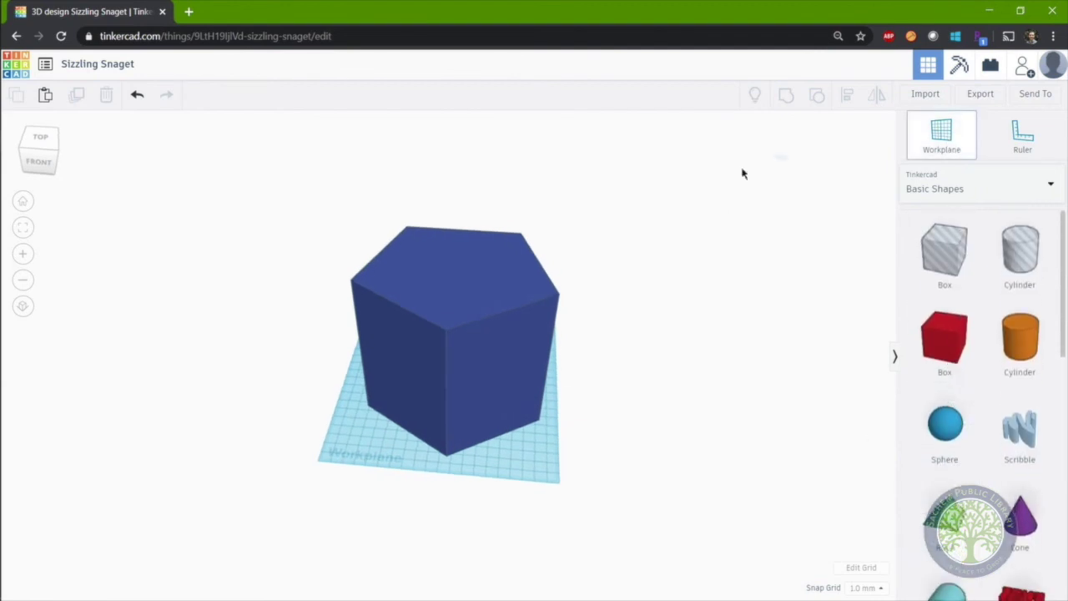
left_click(459, 278)
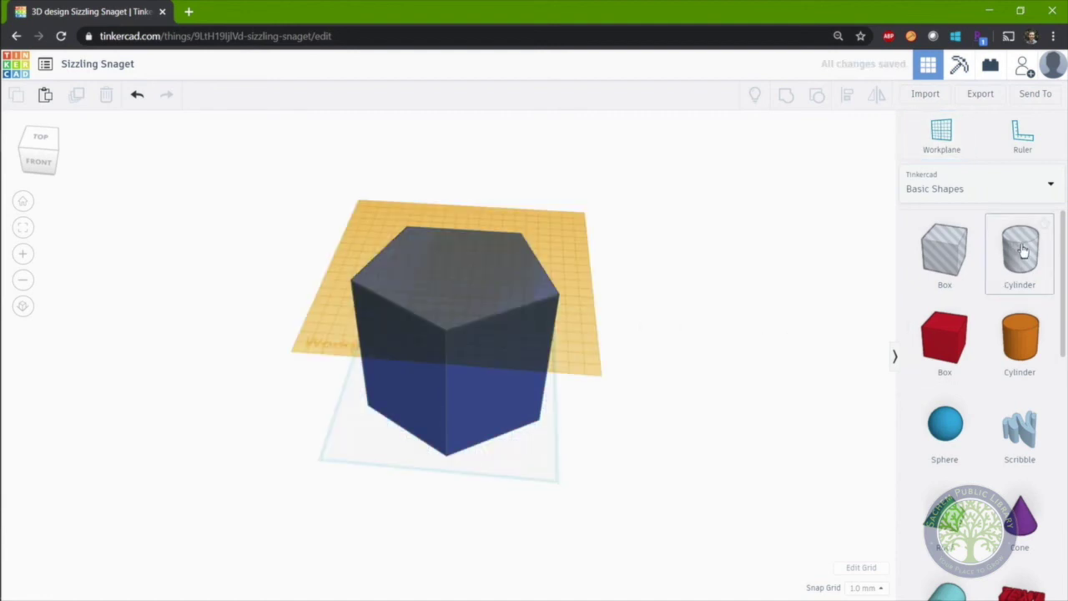
left_click_drag(1023, 251, 459, 281)
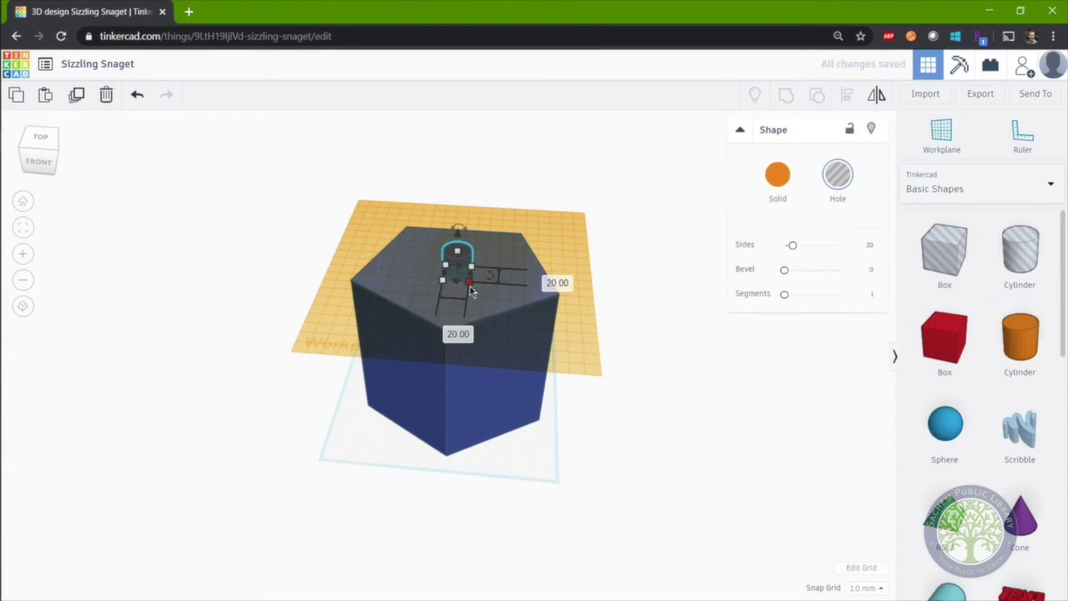
Resize the cylinder hole's footprint to 80 × 80 mm.
left_click(454, 331)
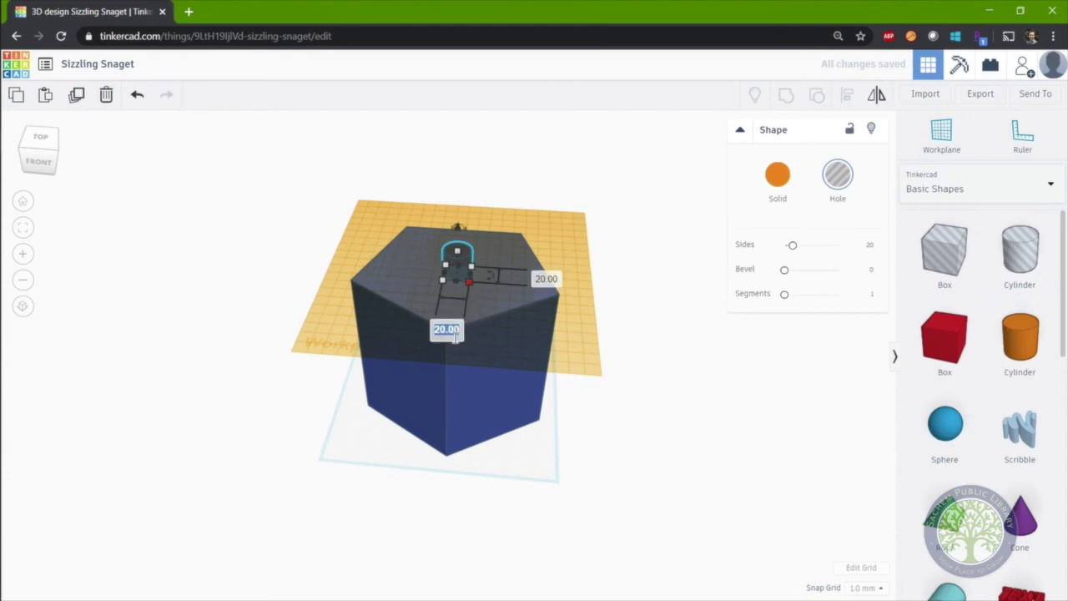
type("80")
key("Return")
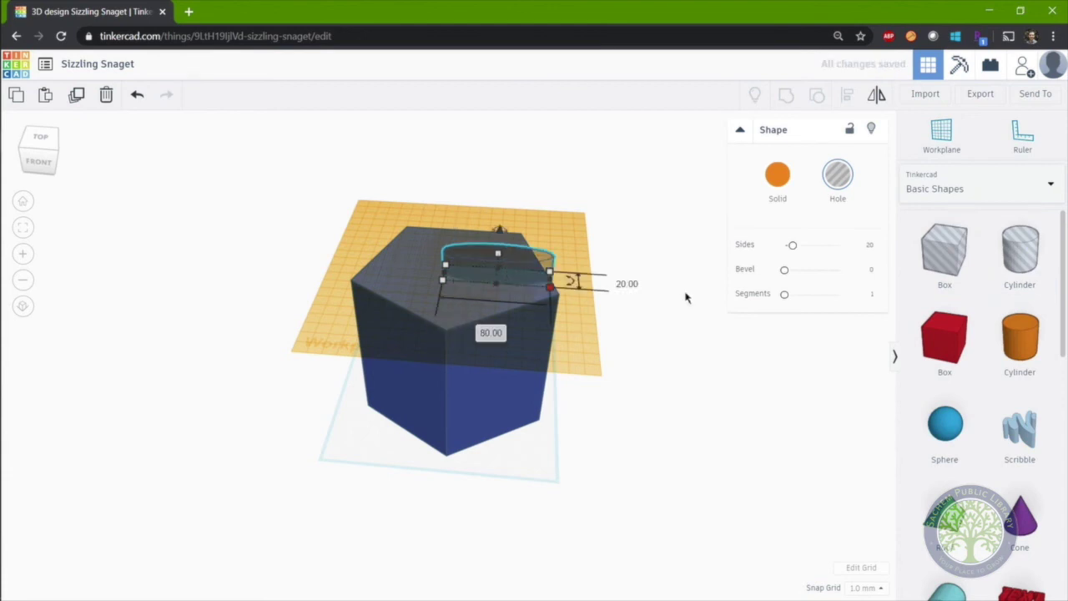
left_click(628, 285)
type("80")
key("Return")
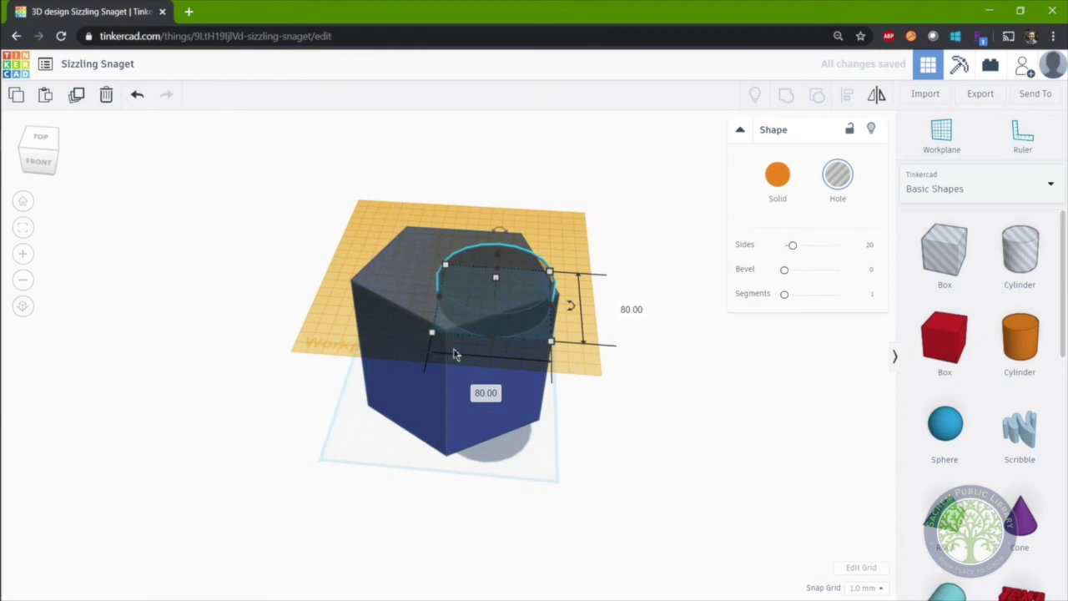
Centre the cylinder hole on the prism's top using Align on both axes.
left_click(389, 385, "shift")
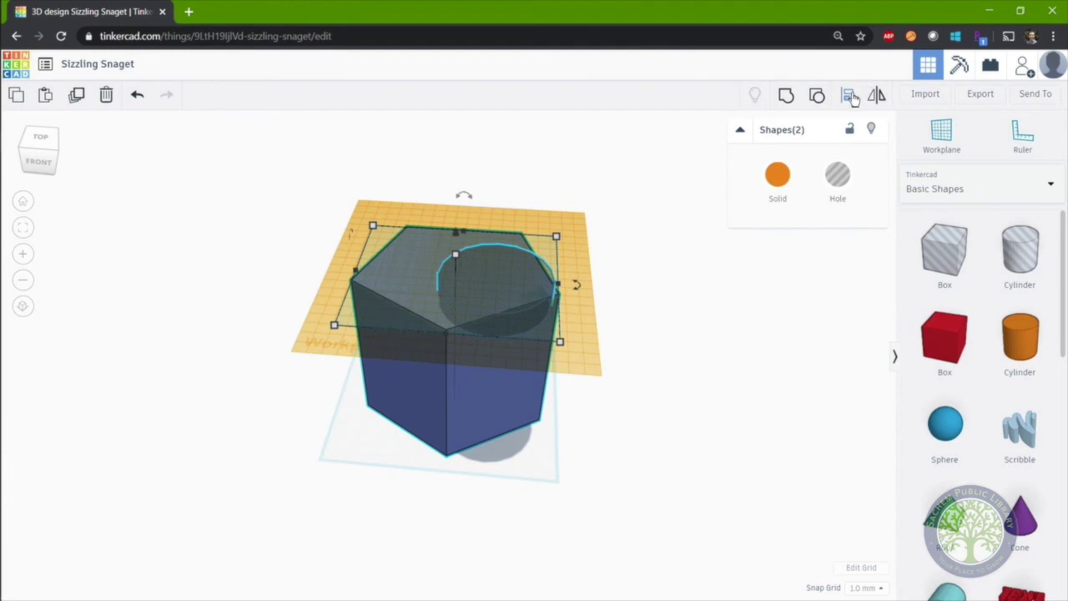
left_click(849, 97)
left_click(339, 270)
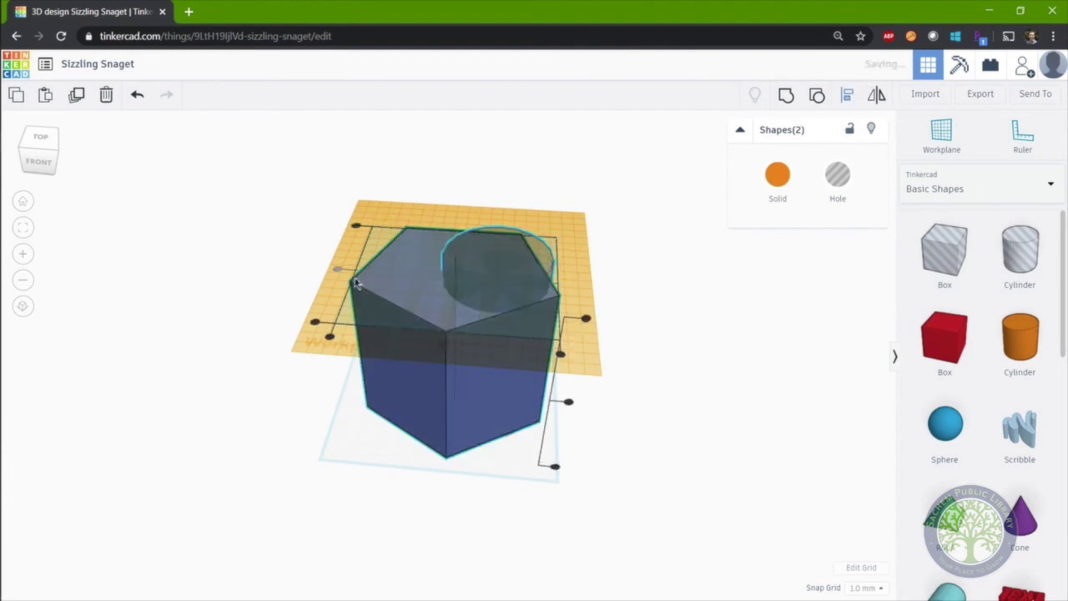
left_click(442, 347)
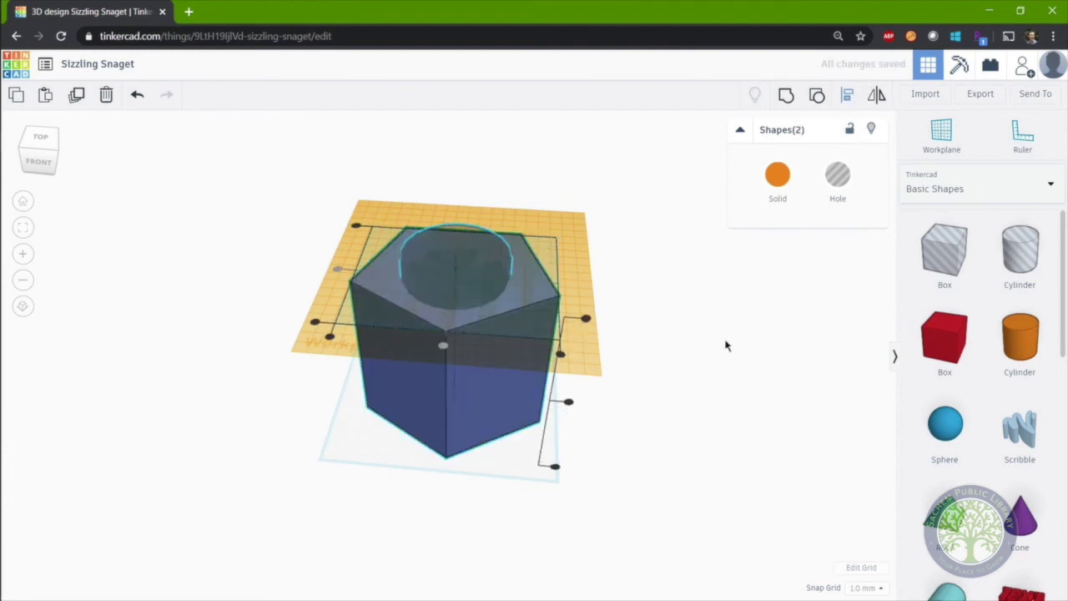
left_click(695, 342)
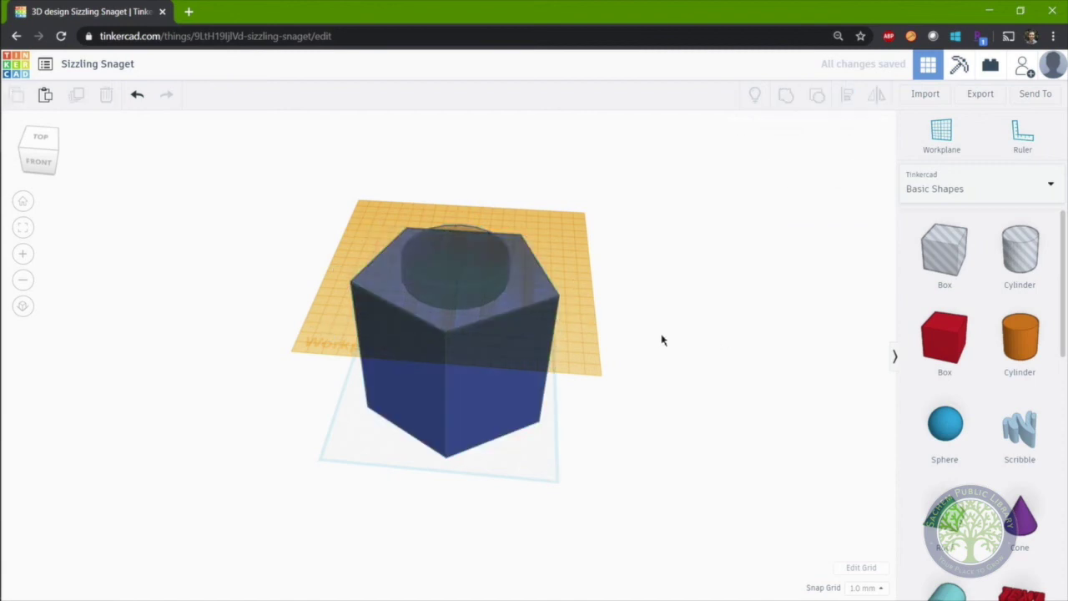
Lower the cylinder hole to -14 mm so it sinks into the prism.
left_click(470, 278)
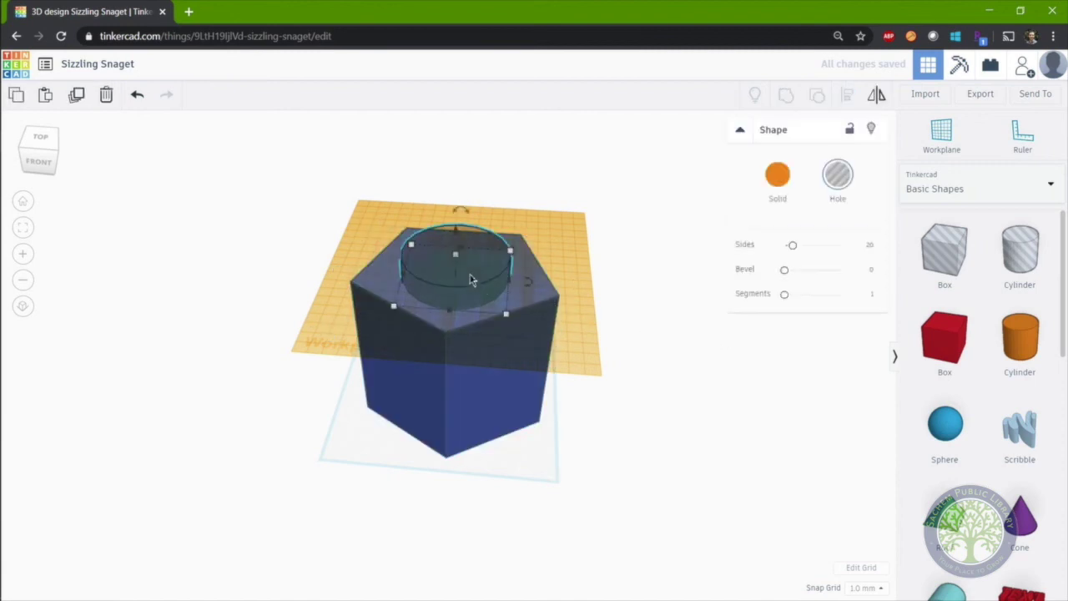
right_click_drag(470, 279, 458, 203)
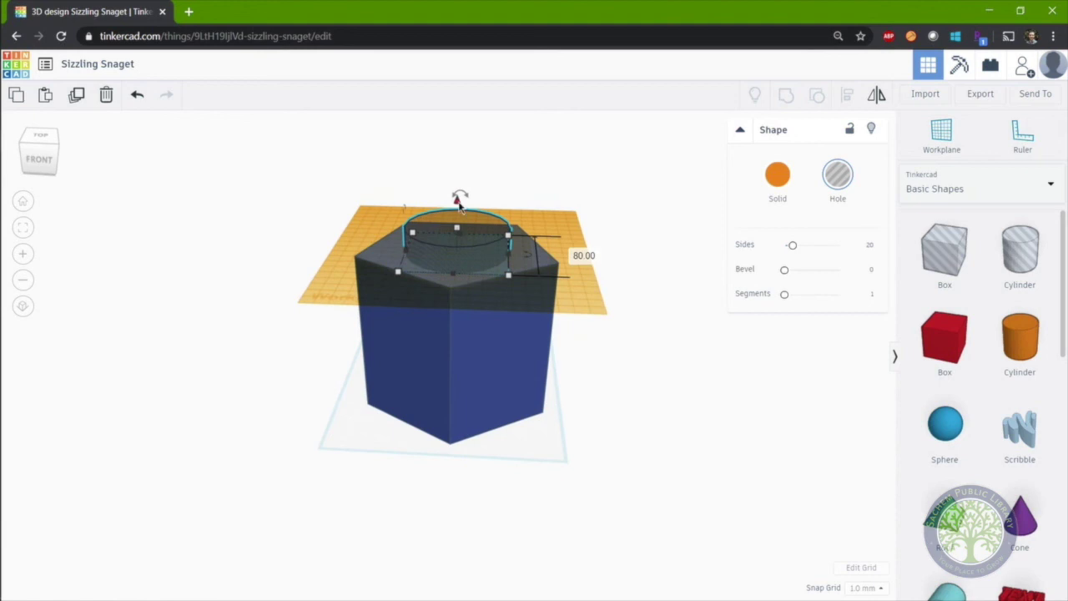
left_click_drag(459, 203, 458, 221)
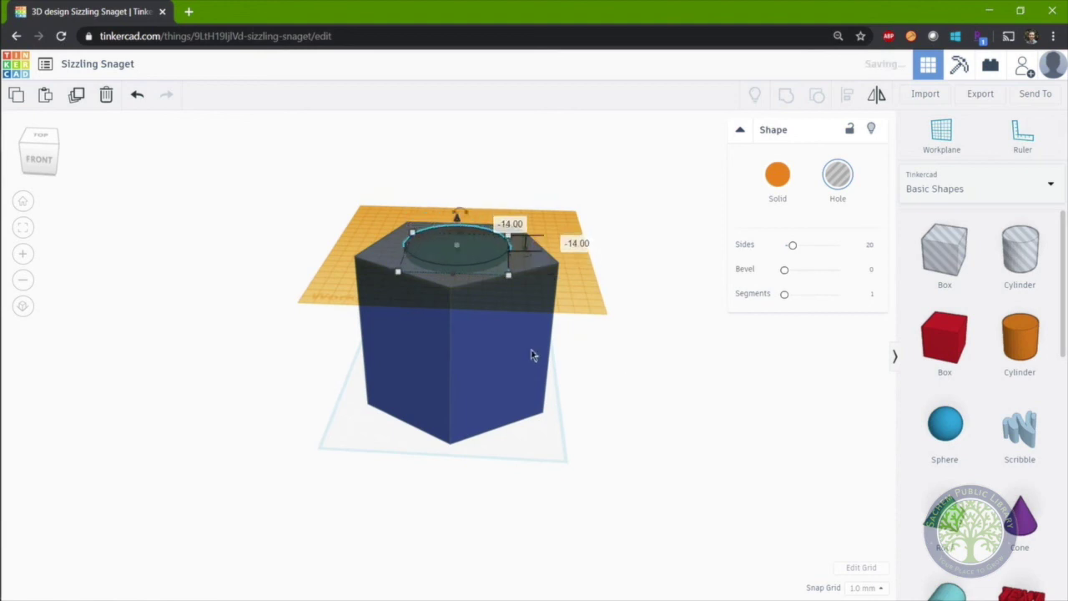
left_click(652, 421)
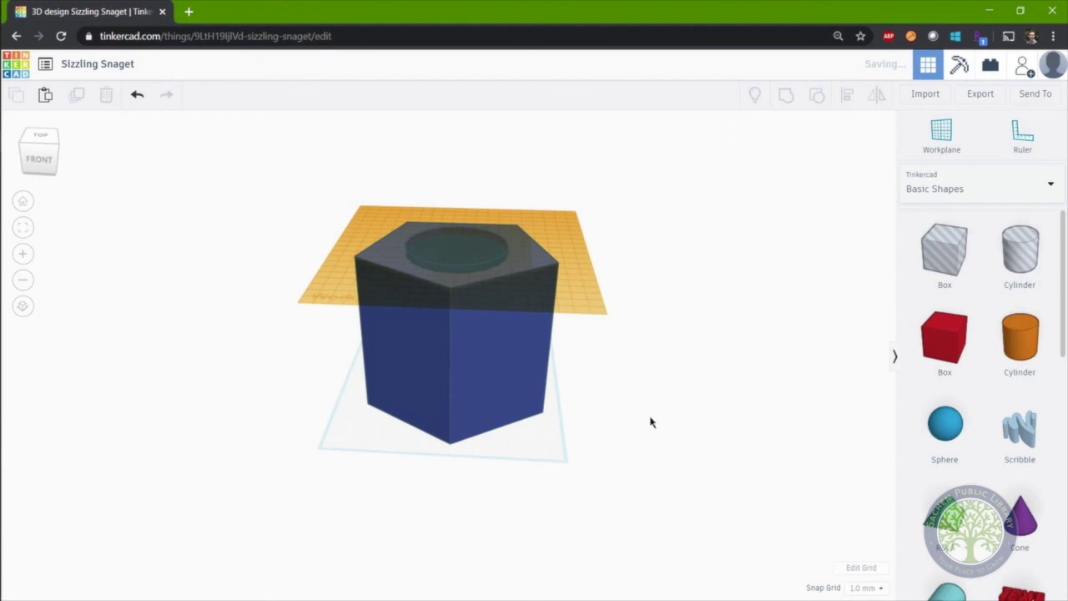
right_click_drag(628, 317, 610, 326)
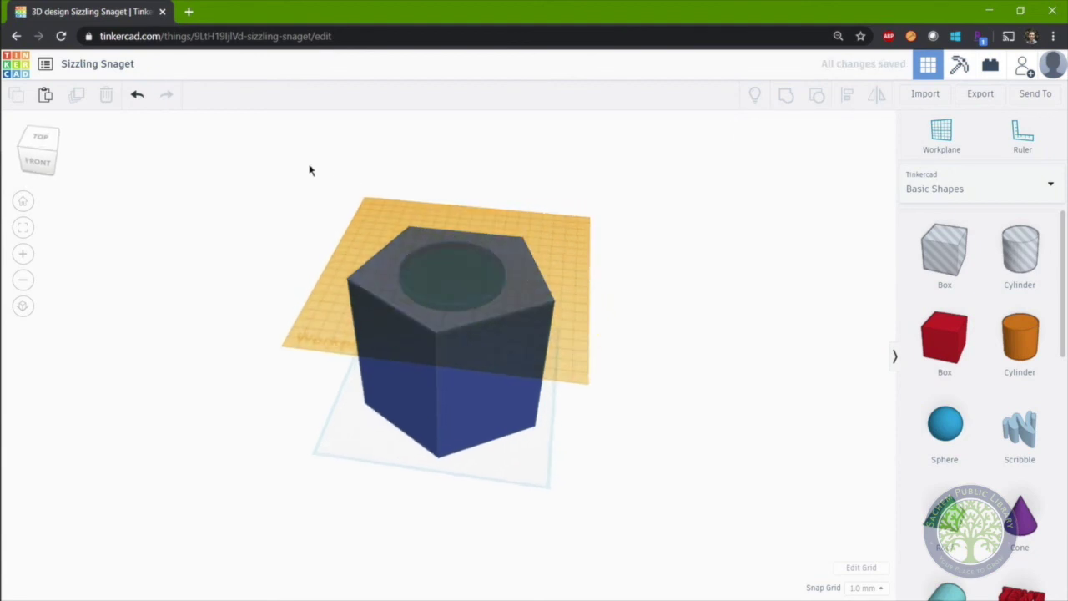
Box-select the prism and the 80 mm cylinder hole and group them.
left_click_drag(308, 150, 612, 506)
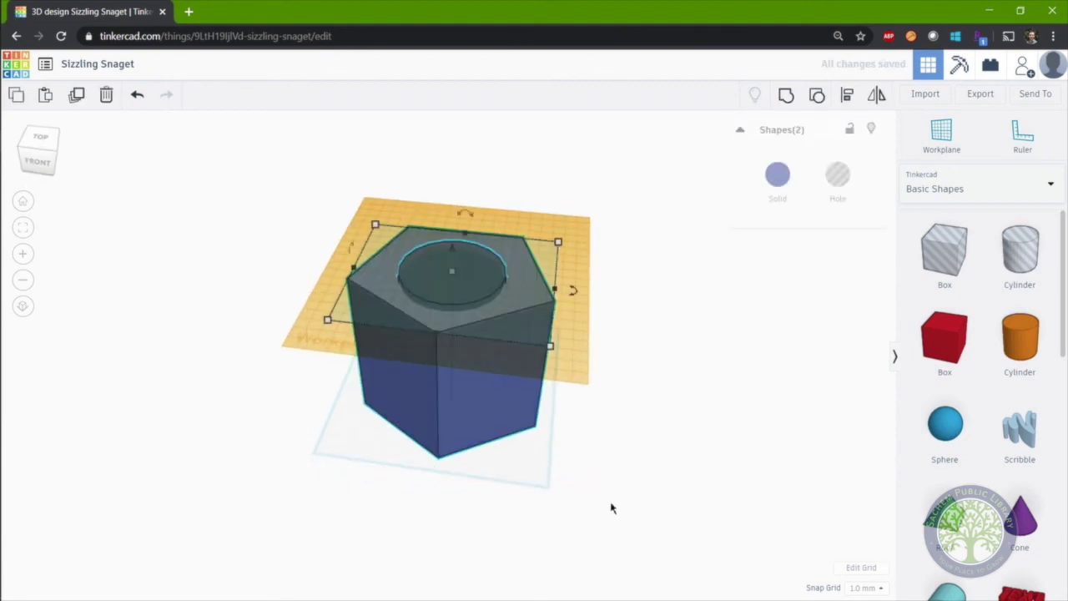
left_click(786, 95)
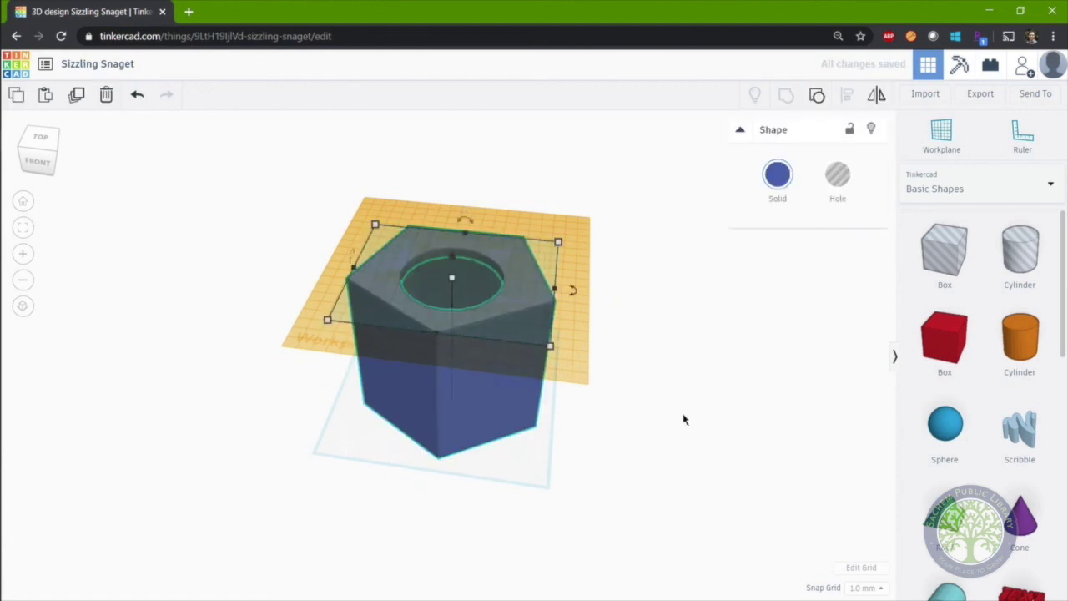
left_click(682, 427)
left_click(942, 132)
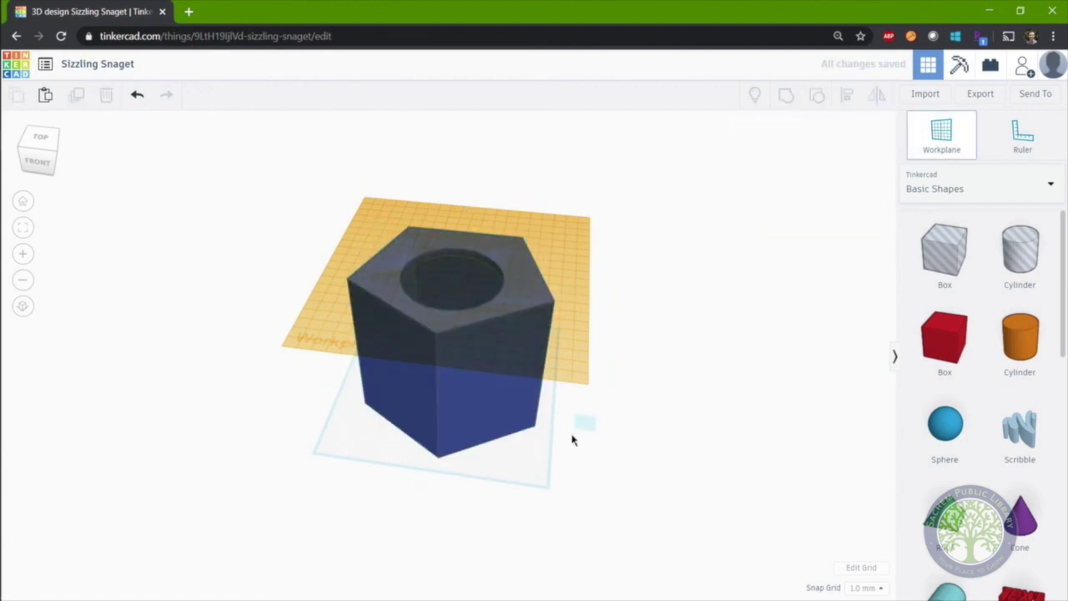
left_click(531, 464)
Orbit and zoom around the prism to inspect the round recess in its top.
right_click_drag(585, 437, 285, 474)
scroll(389, 300, "up", 5)
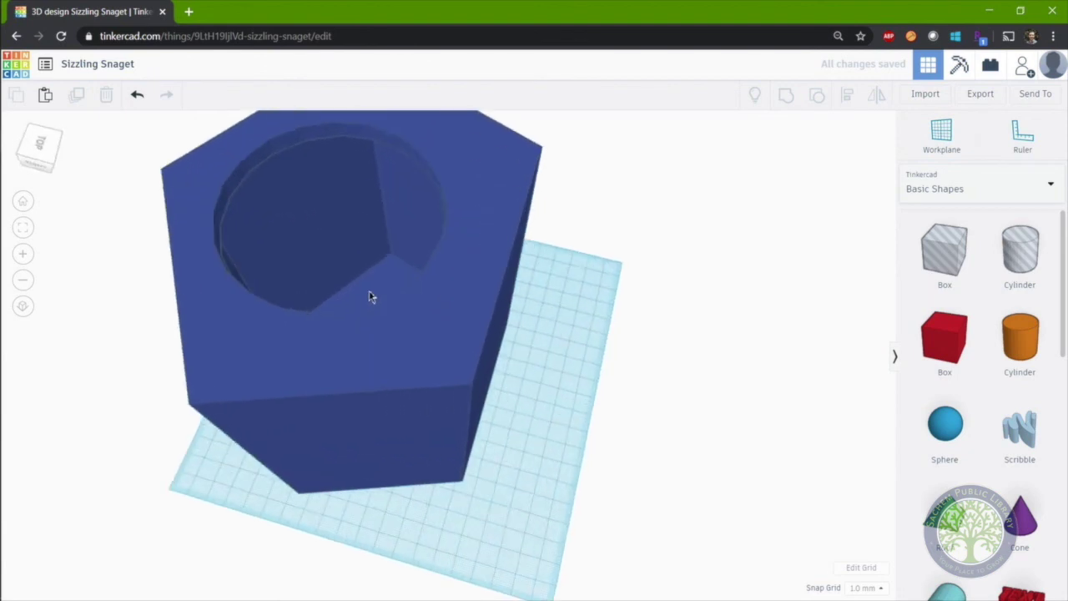
right_click_drag(410, 271, 835, 296)
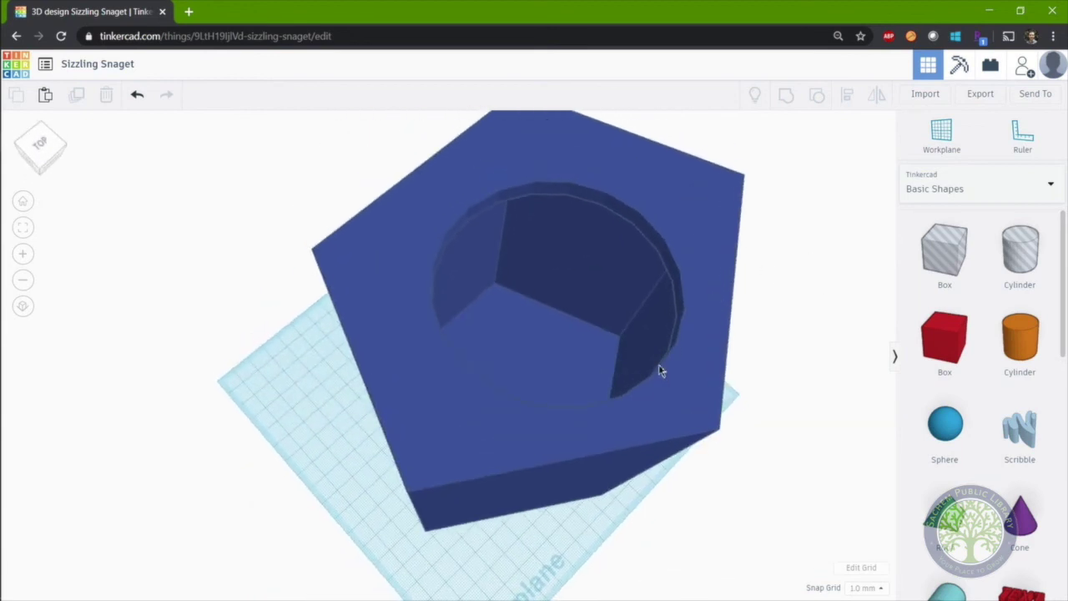
right_click_drag(660, 370, 582, 334)
scroll(584, 335, "up", 3)
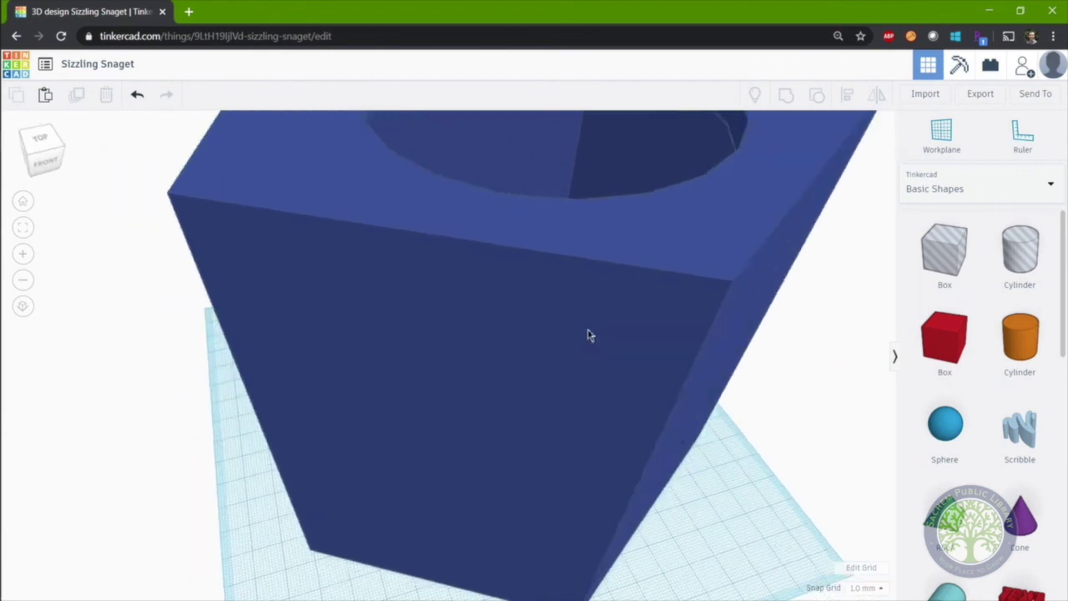
scroll(587, 331, "down", 6)
right_click_drag(545, 374, 504, 365)
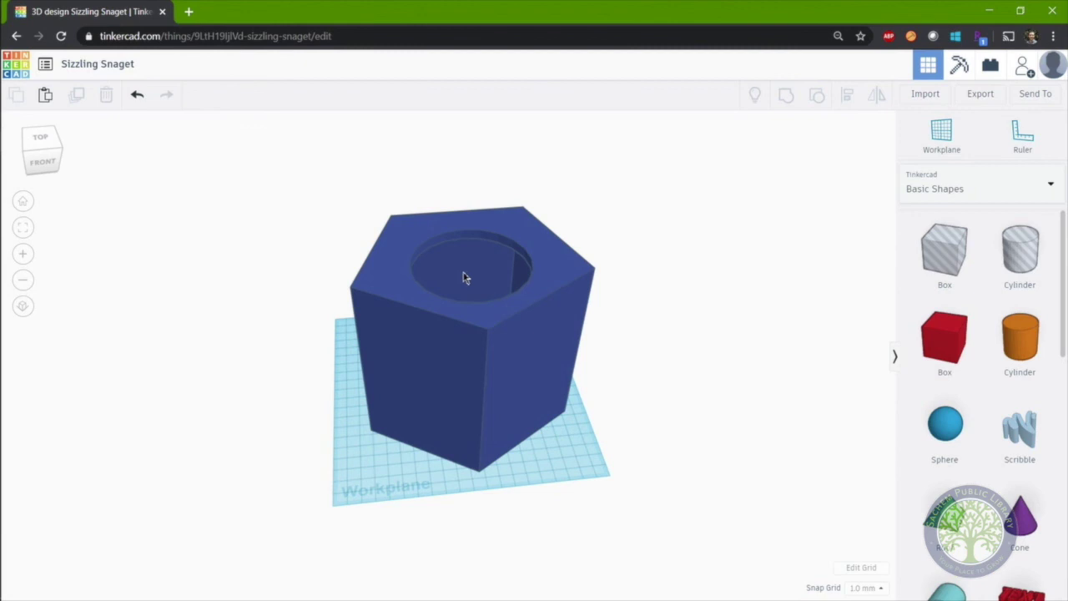
right_click_drag(468, 278, 549, 290)
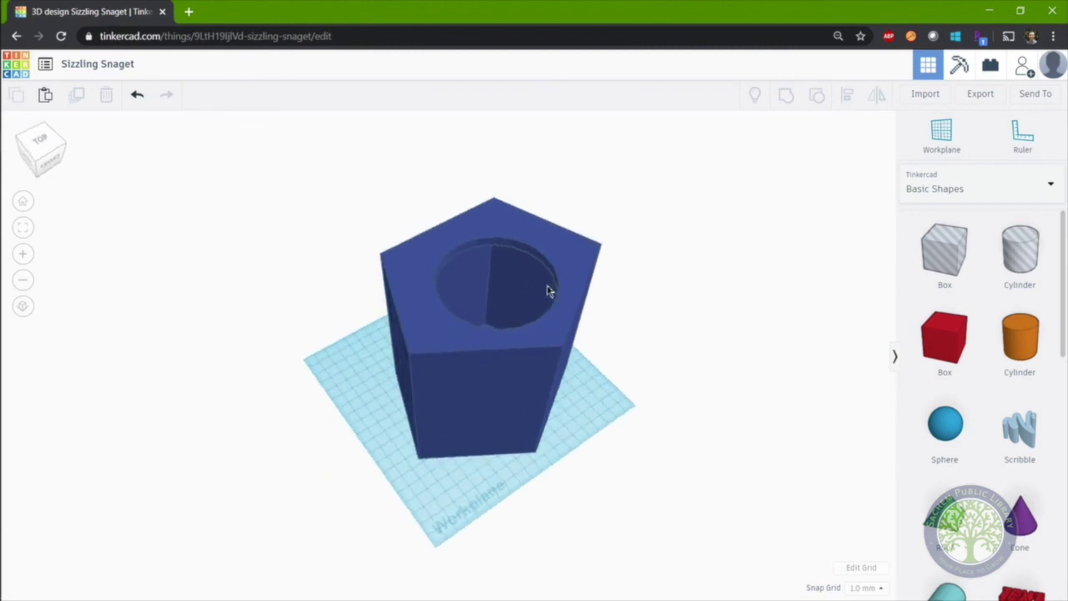
Set a workplane on the prism's top and add a solid cylinder there.
left_click(938, 142)
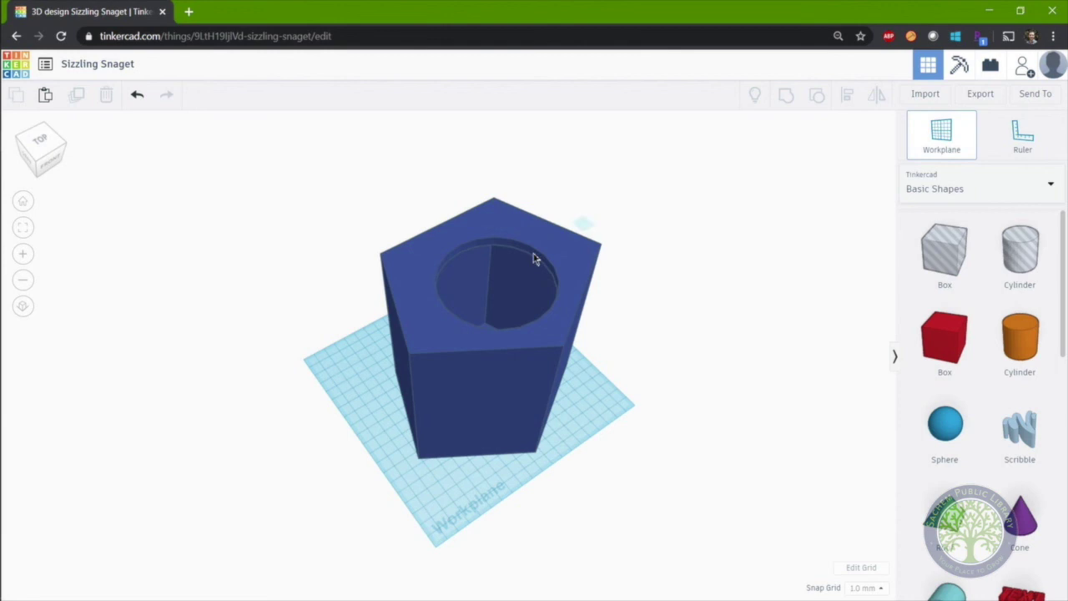
left_click(423, 311)
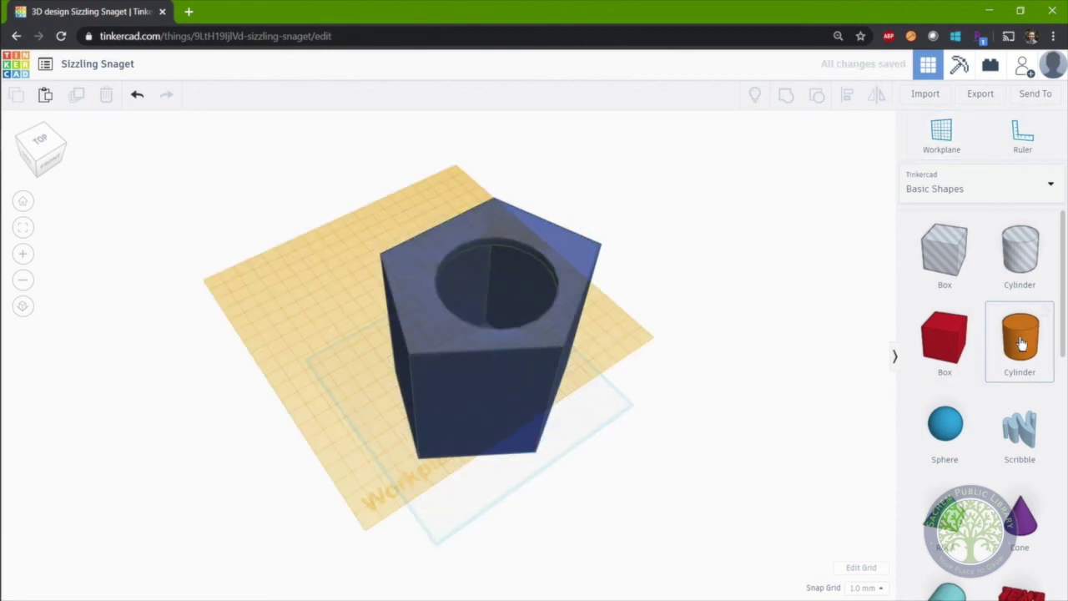
left_click_drag(1023, 341, 453, 242)
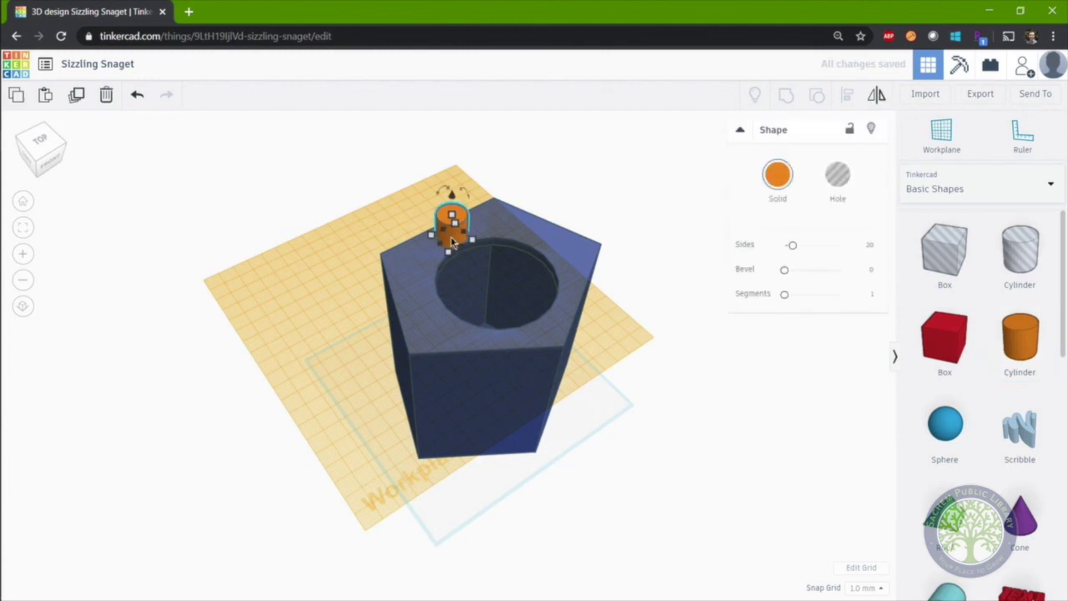
Resize the cylinder to 15 × 15 mm footprint and 40 mm height.
left_click(369, 281)
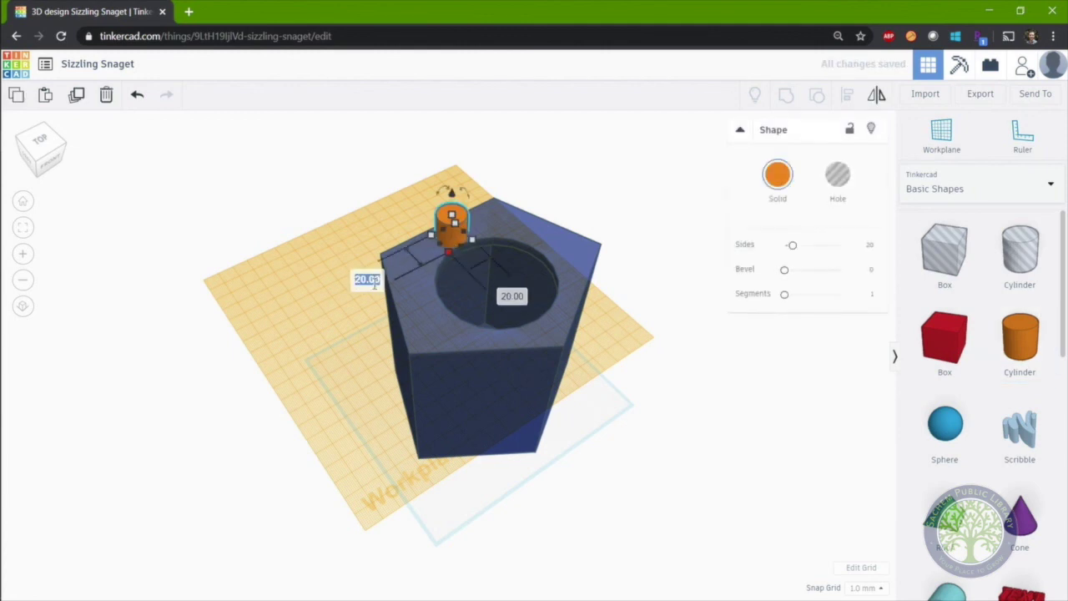
type("15")
key("Return")
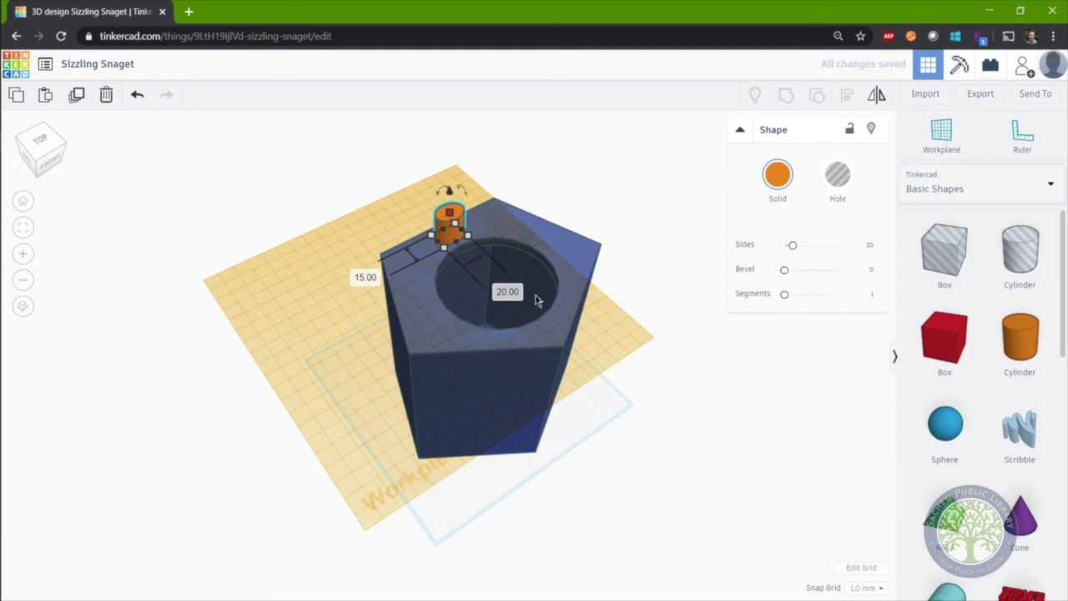
left_click(514, 293)
type("15")
key("Return")
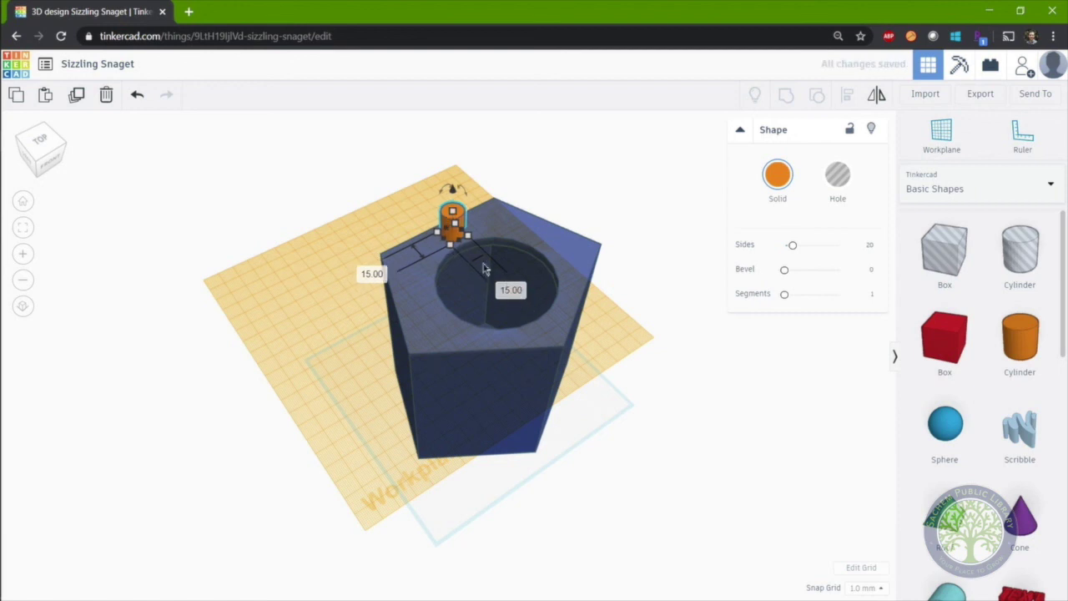
mouse_move(453, 211)
left_click(534, 222)
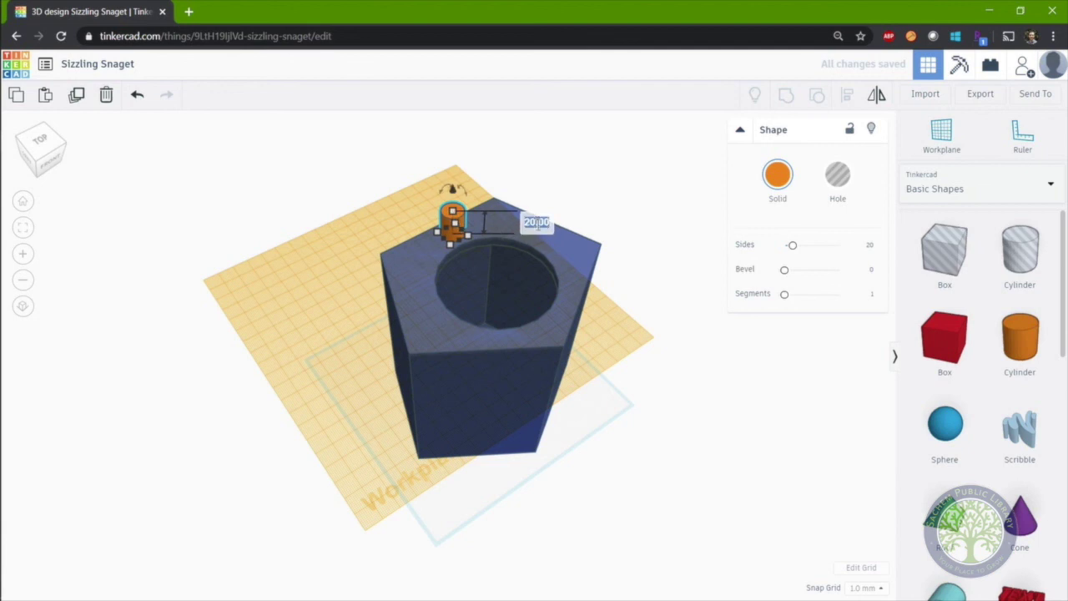
type("40")
key("Return")
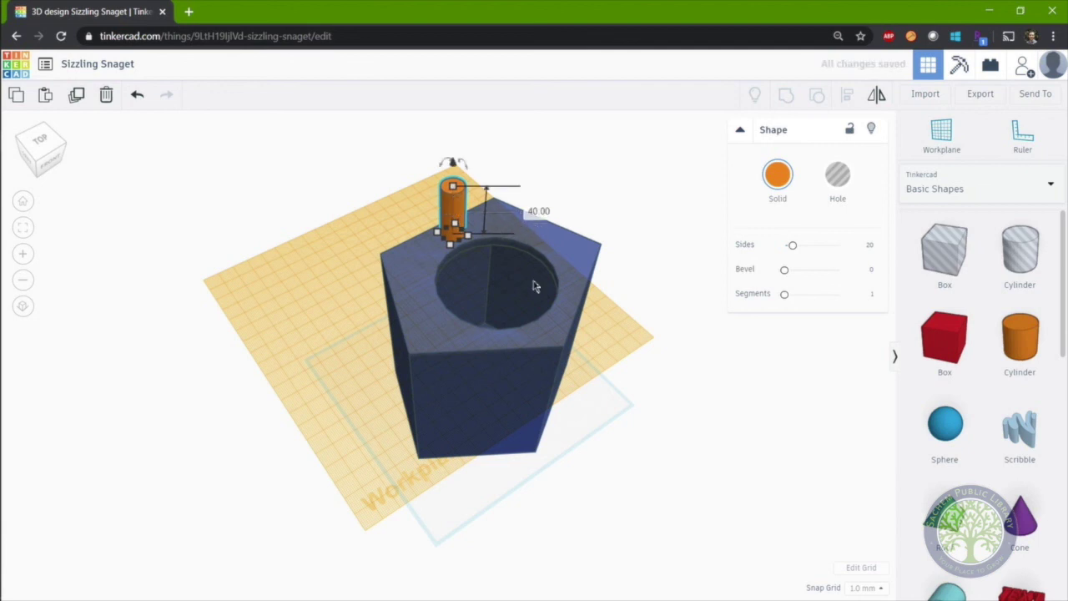
Select the pentagonal body and round hole together and align the hole with the body.
left_click(532, 438)
left_click(533, 438, "shift")
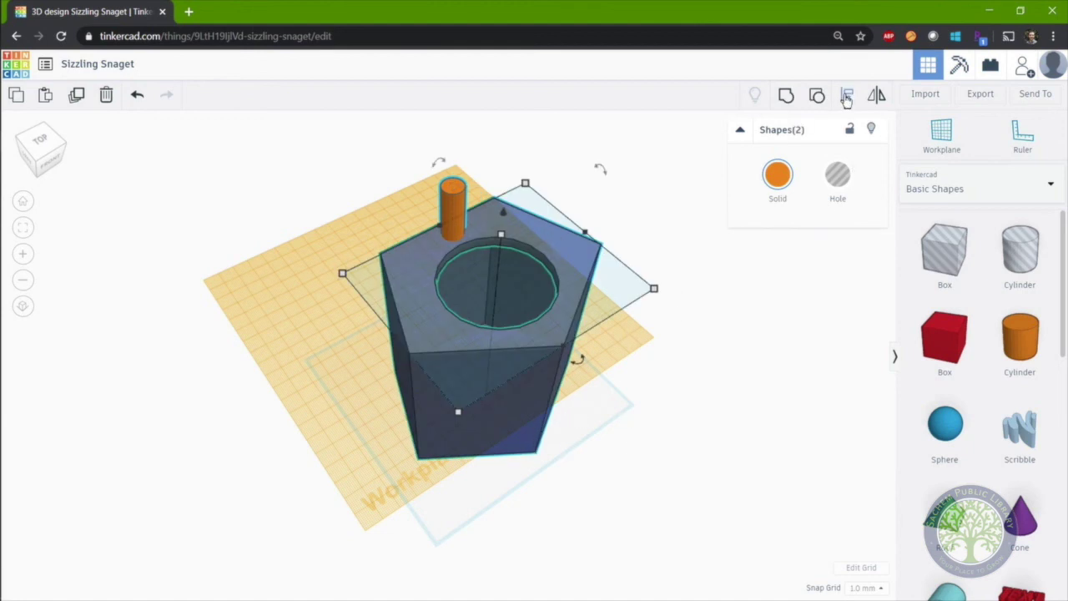
left_click(847, 97)
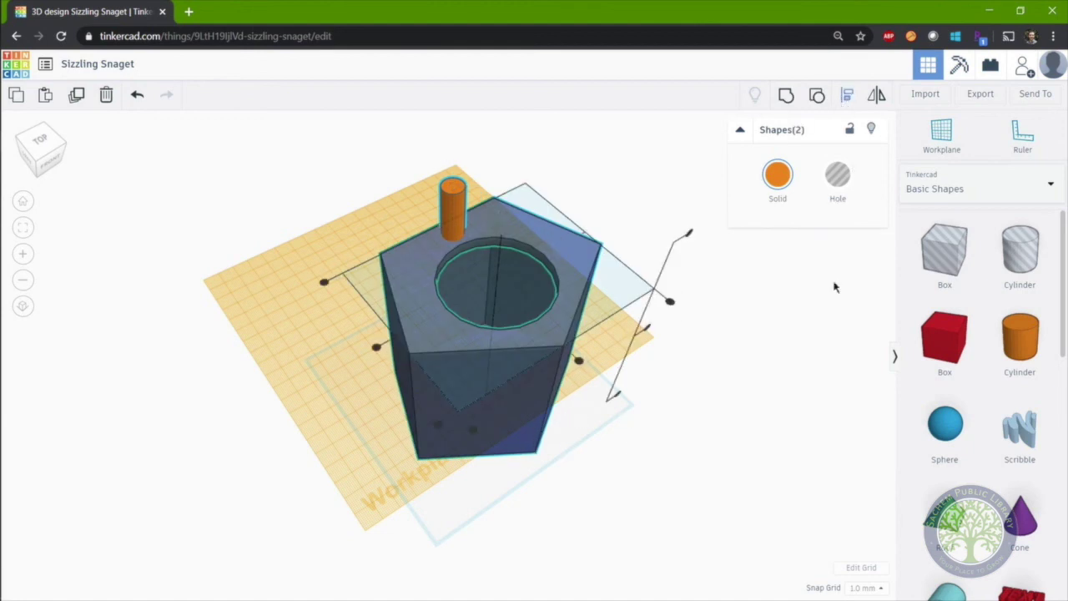
left_click(578, 362)
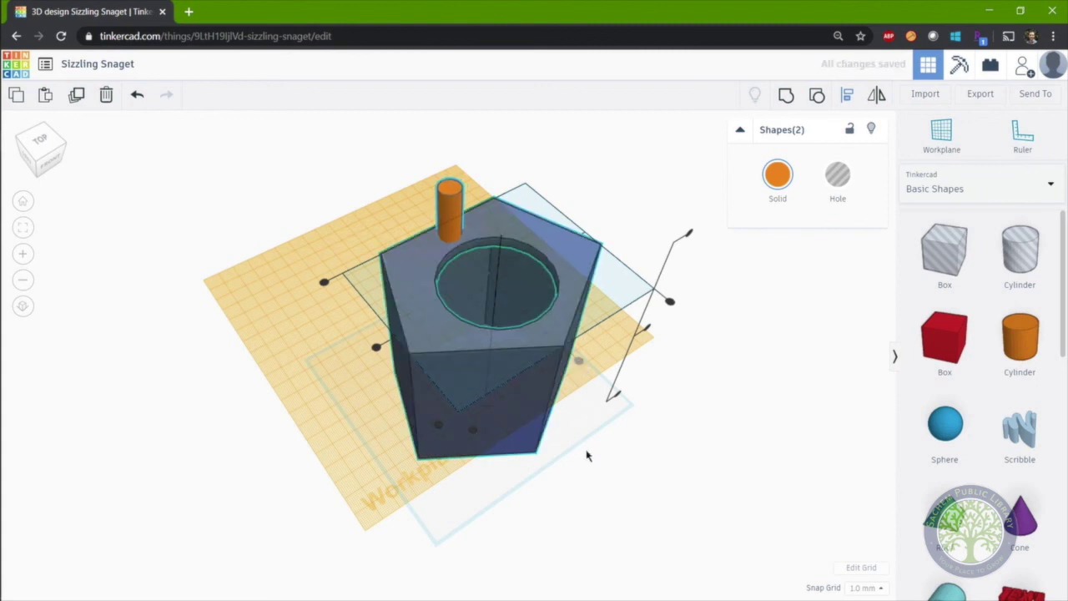
right_click_drag(587, 455, 451, 197)
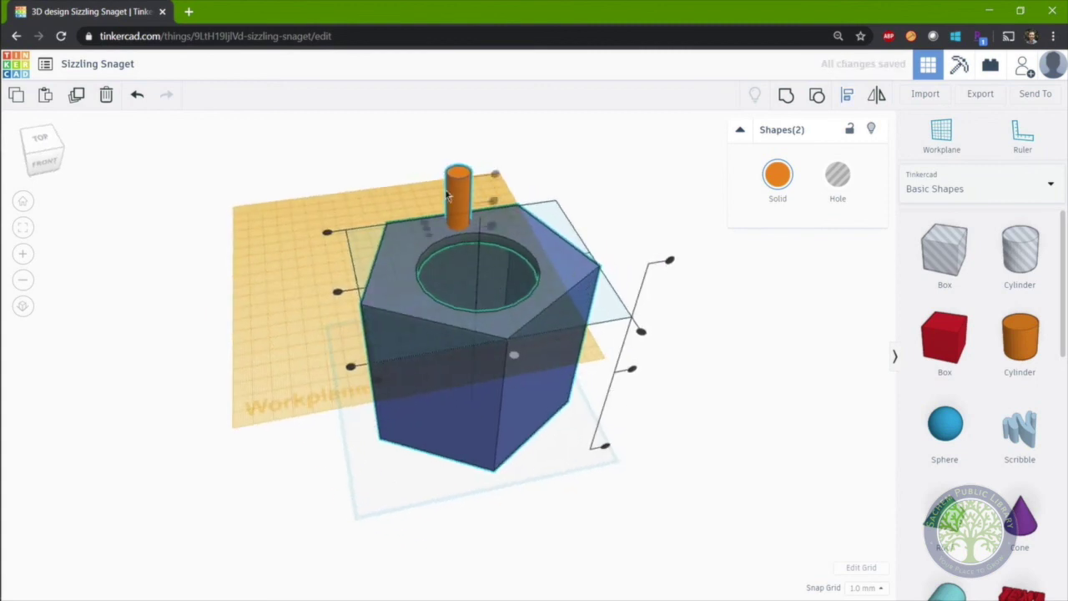
right_click_drag(505, 391, 763, 389)
left_click(770, 356)
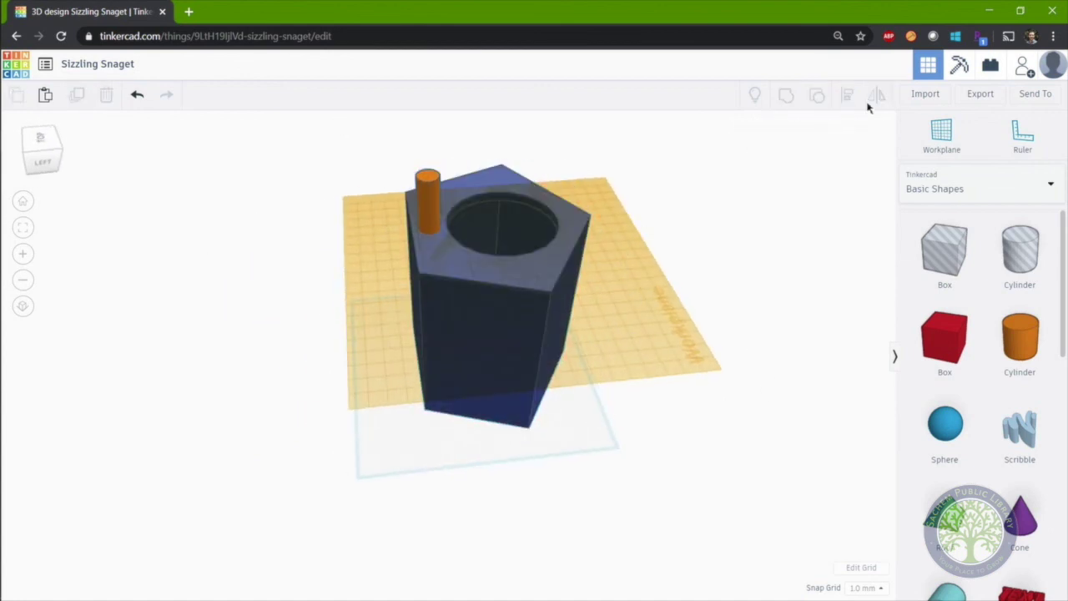
Reset the default workplane, then group the pentagonal body, hole and perch into one shape.
left_click(943, 133)
left_click(584, 444)
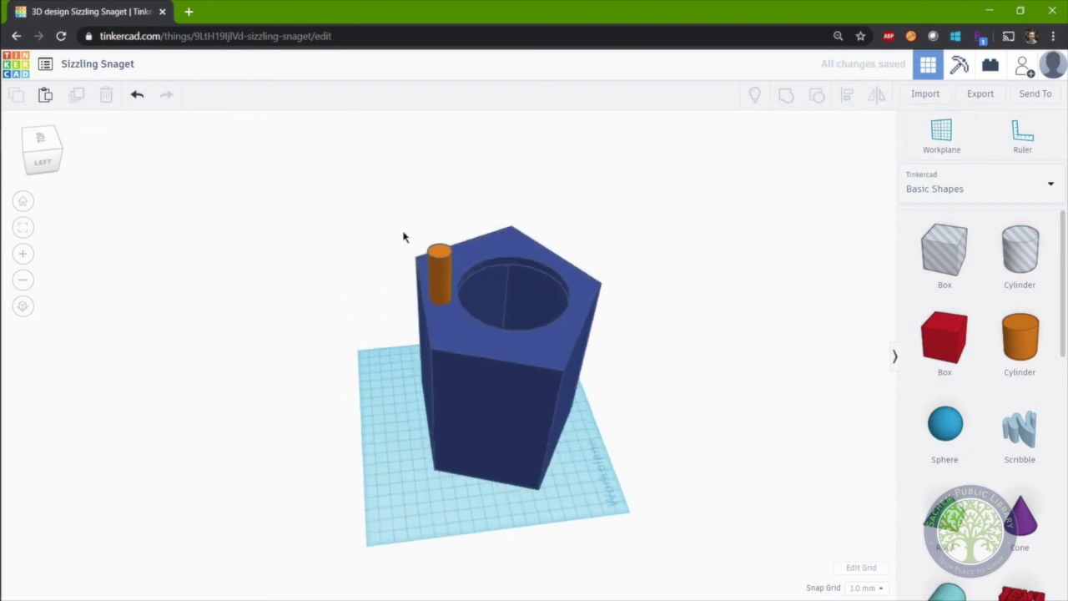
left_click_drag(322, 163, 670, 531)
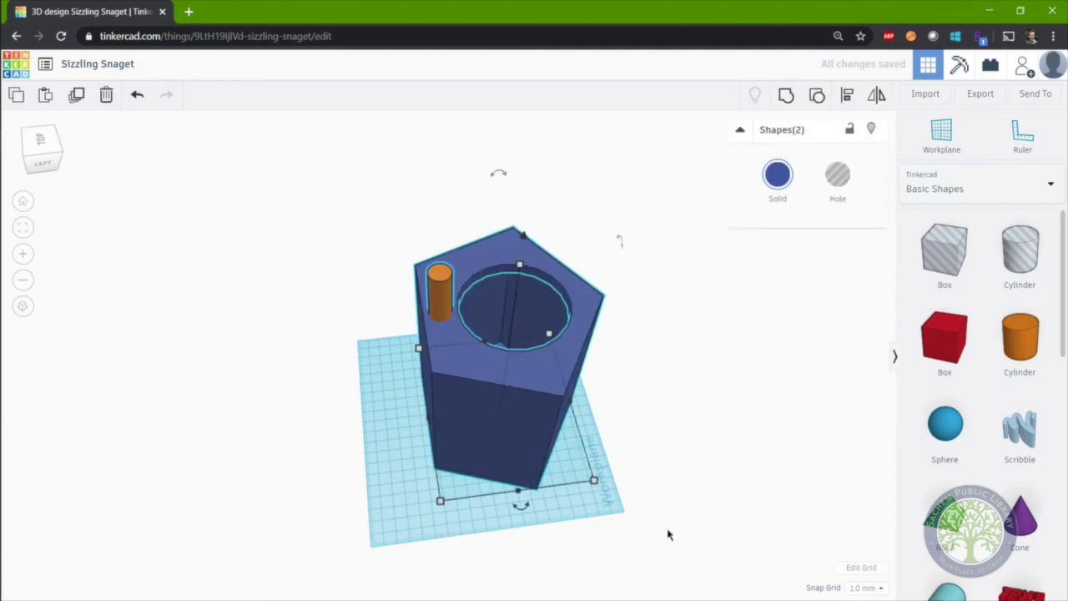
left_click(791, 97)
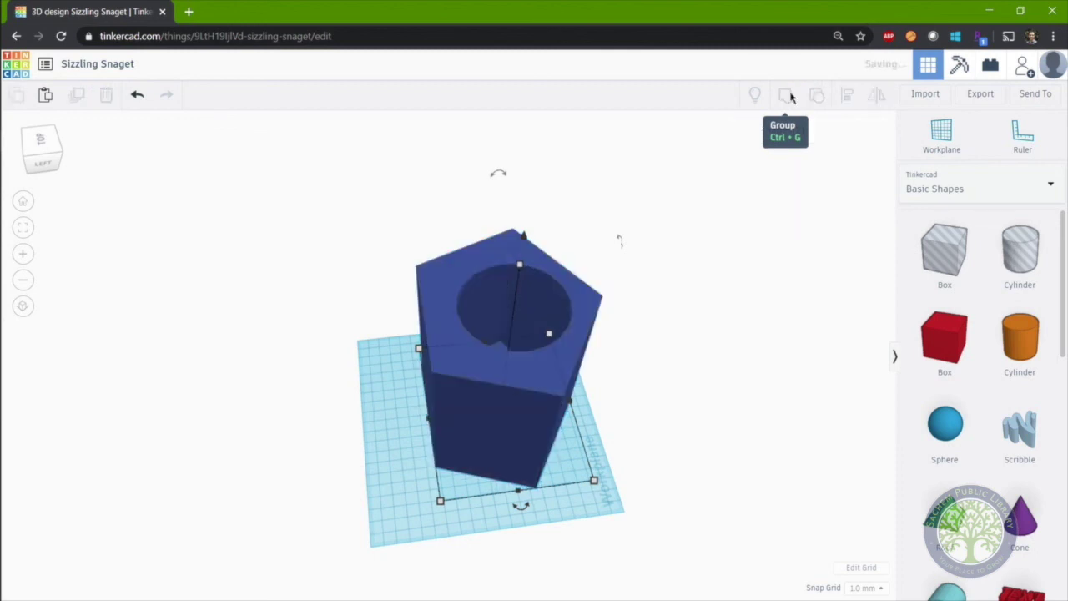
left_click(654, 374)
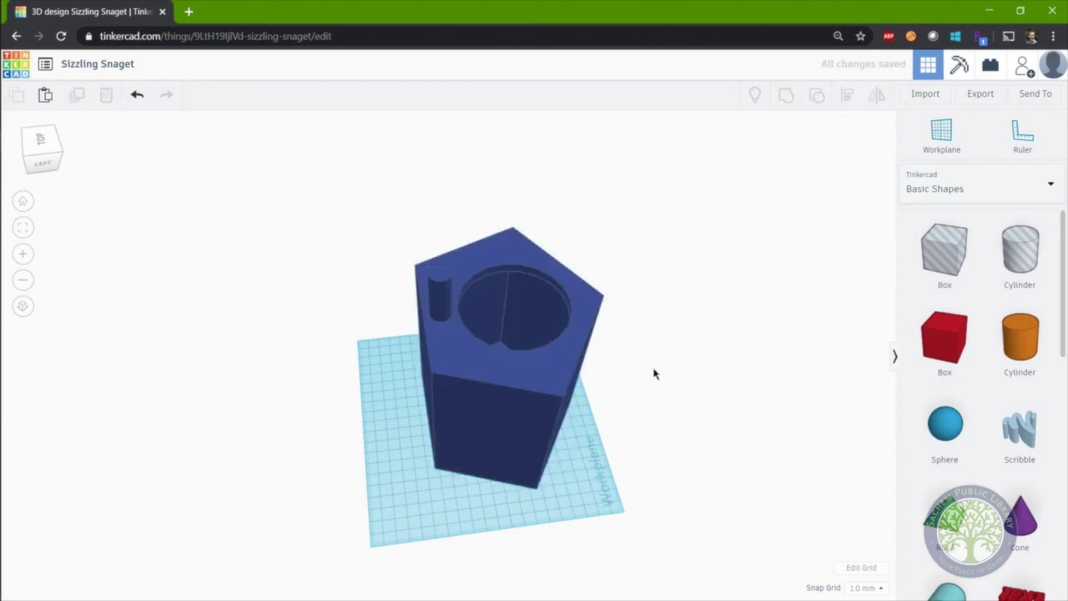
left_click(539, 389)
Rotate the grouped birdhouse 45° about its vertical axis, then tip it over onto its side.
right_click_drag(535, 263, 565, 491)
left_click_drag(551, 491, 584, 461)
left_click_drag(610, 209, 691, 469)
left_click_drag(472, 171, 401, 279)
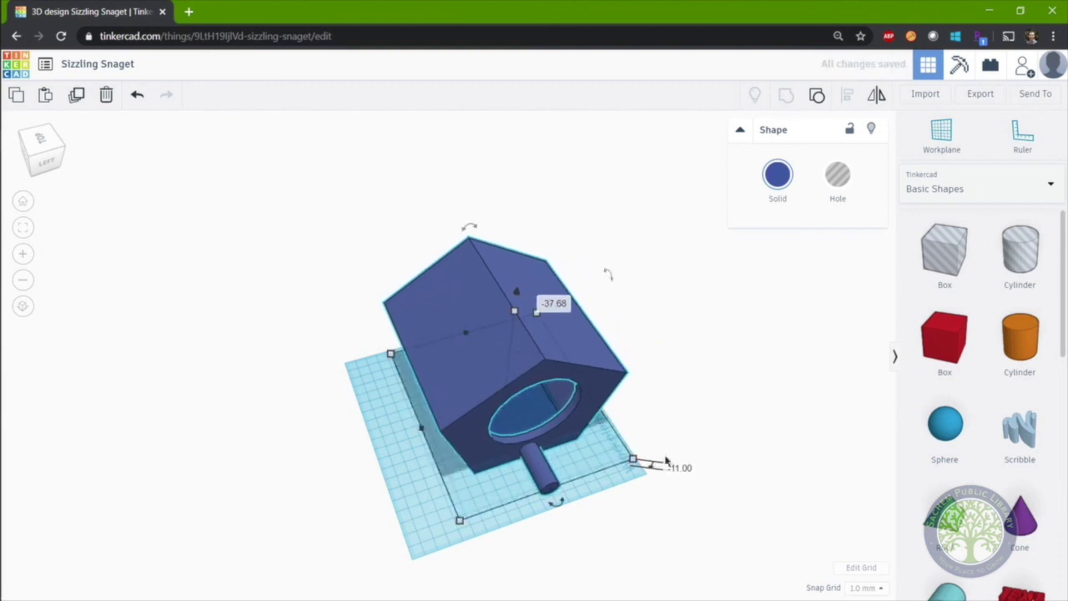
Set the birdhouse's elevation to 0 so it rests flat on the workplane.
left_click(681, 468)
type("0")
key("Return")
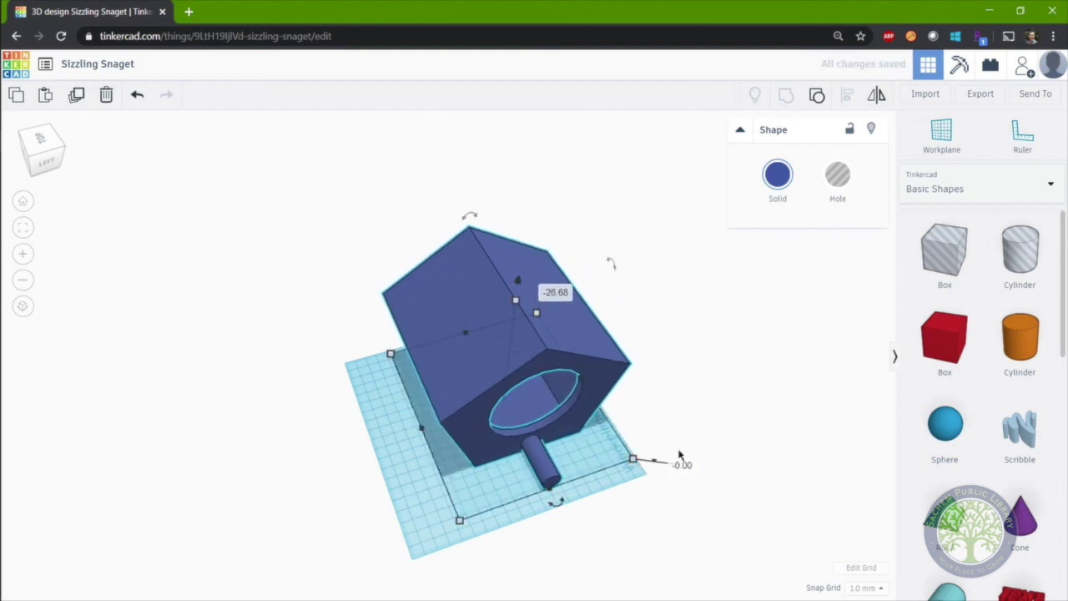
right_click_drag(633, 401, 644, 475)
left_click(656, 464)
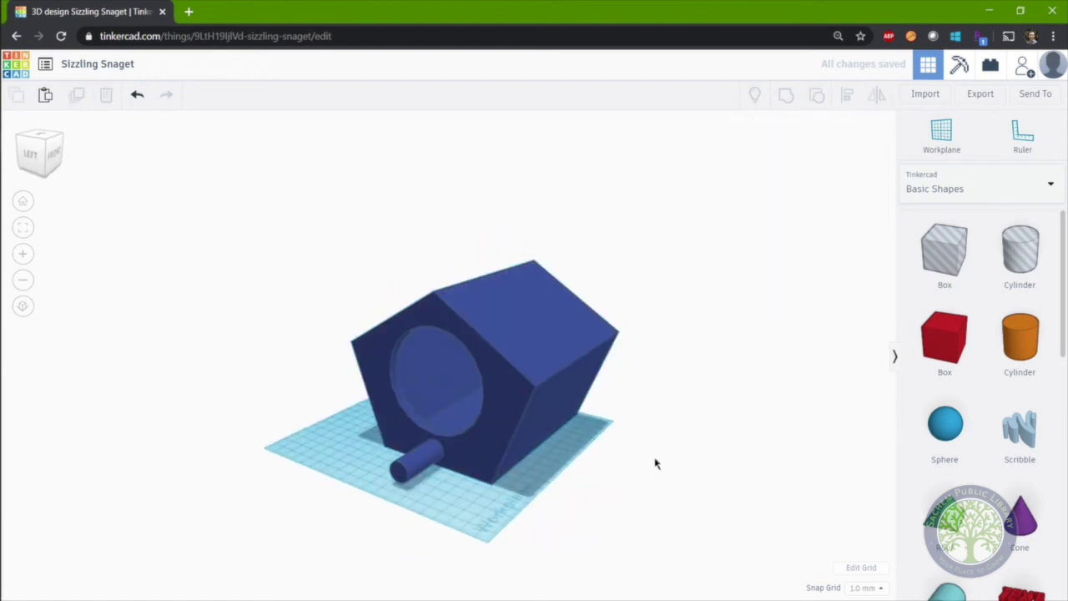
right_click_drag(656, 438, 692, 358)
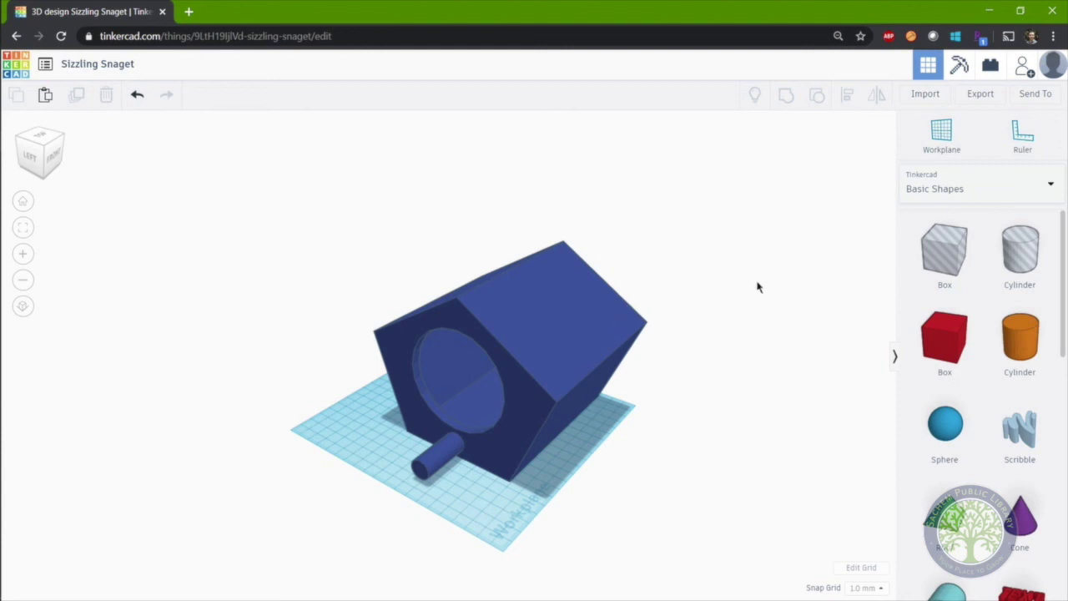
Export the design for 3D printing as the STL file Sizzling Snaget.stl.
left_click(985, 99)
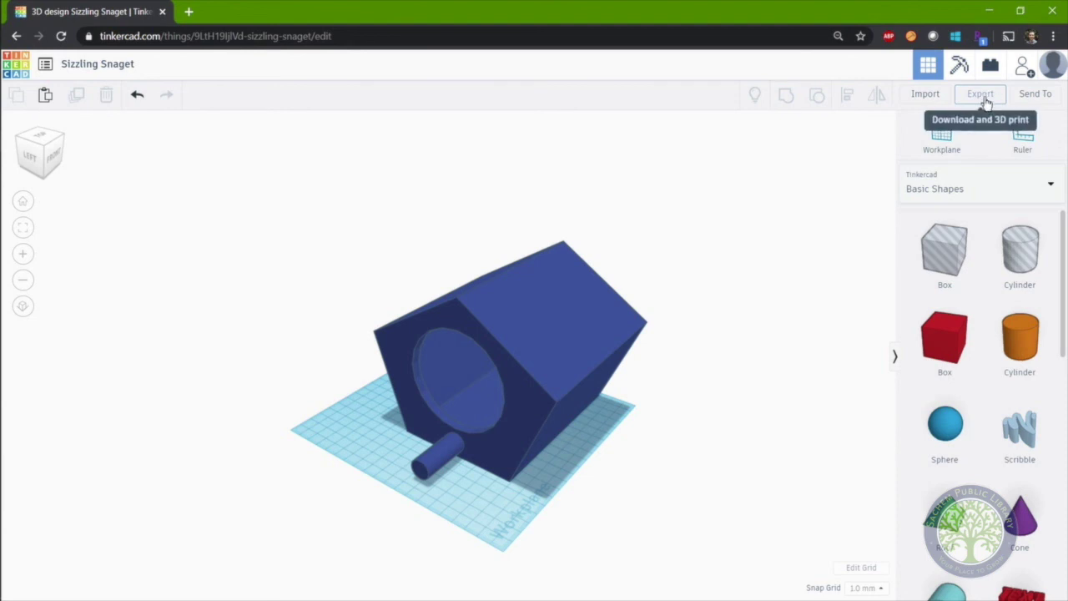
left_click(984, 95)
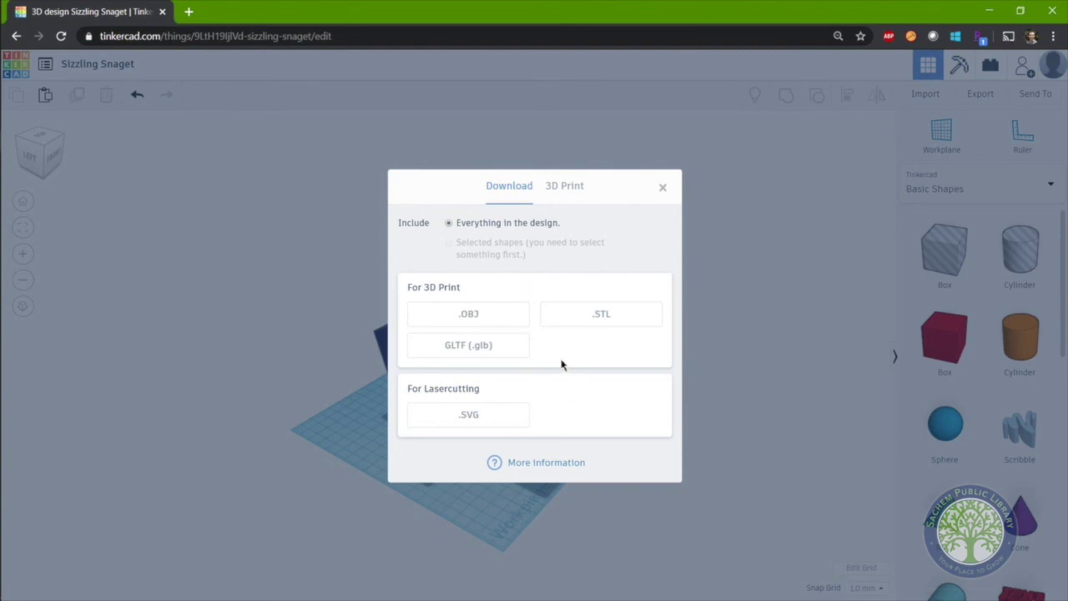
left_click(622, 318)
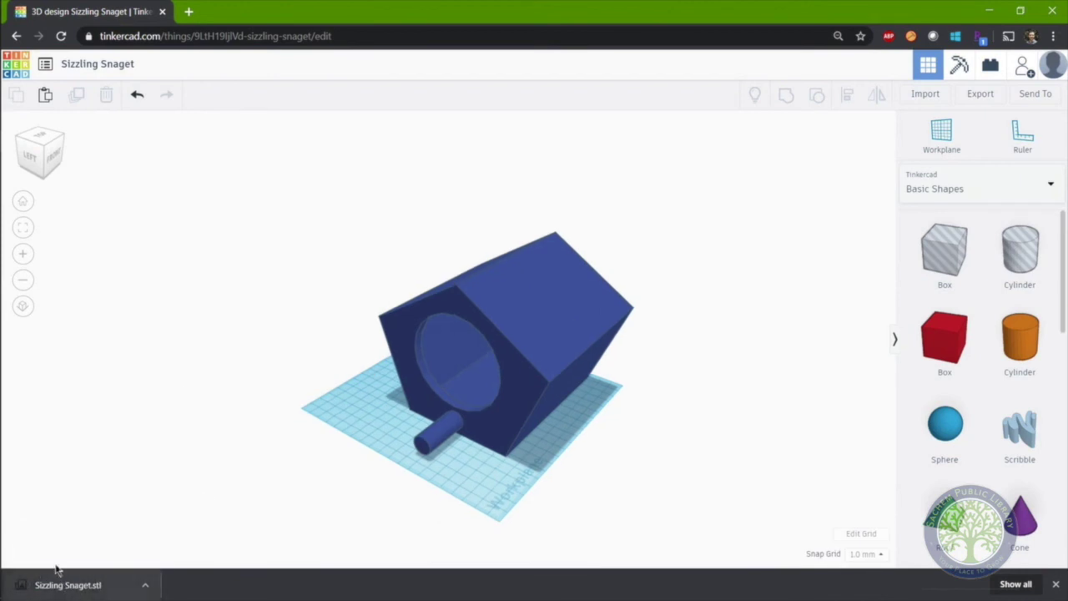
Rename the design to 'Birdhouse Design #1' and export it as Birdhouse Design #1.stl.
left_click(112, 72)
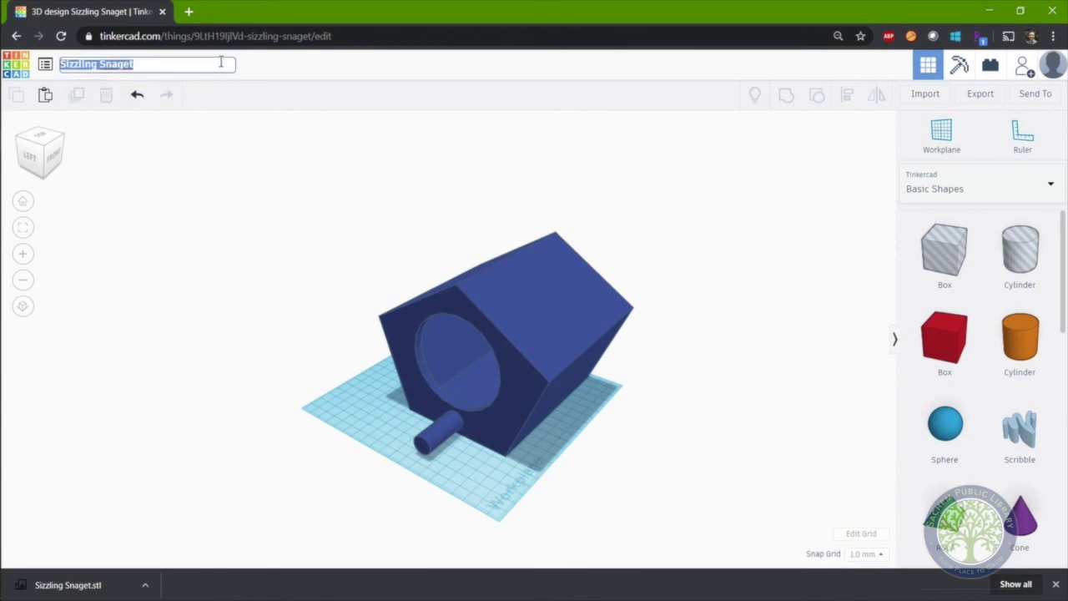
type("Birdhouse")
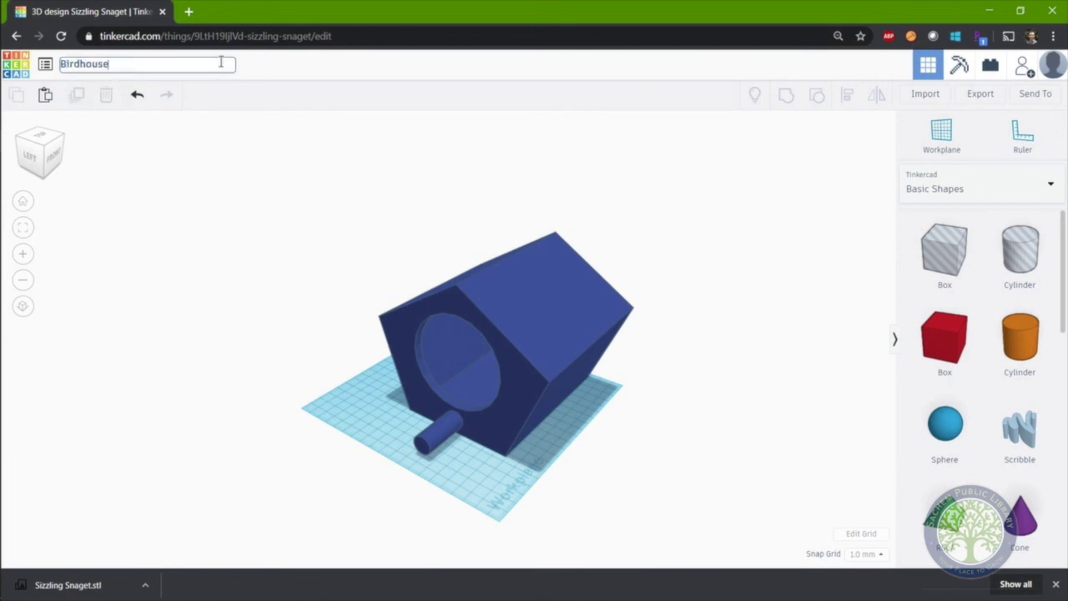
type(" Design #1")
key("Return")
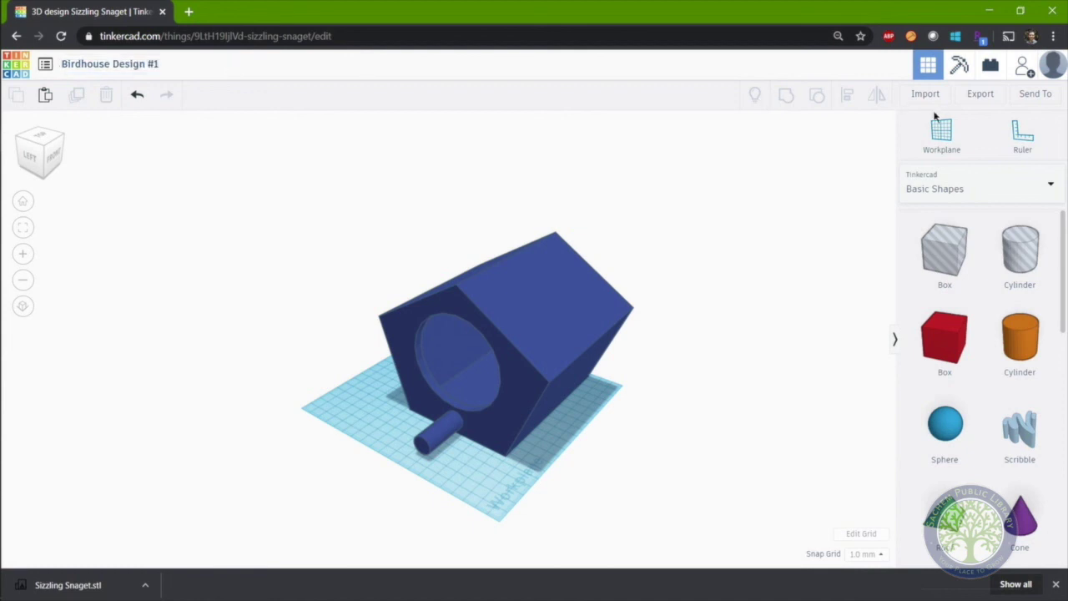
left_click(982, 98)
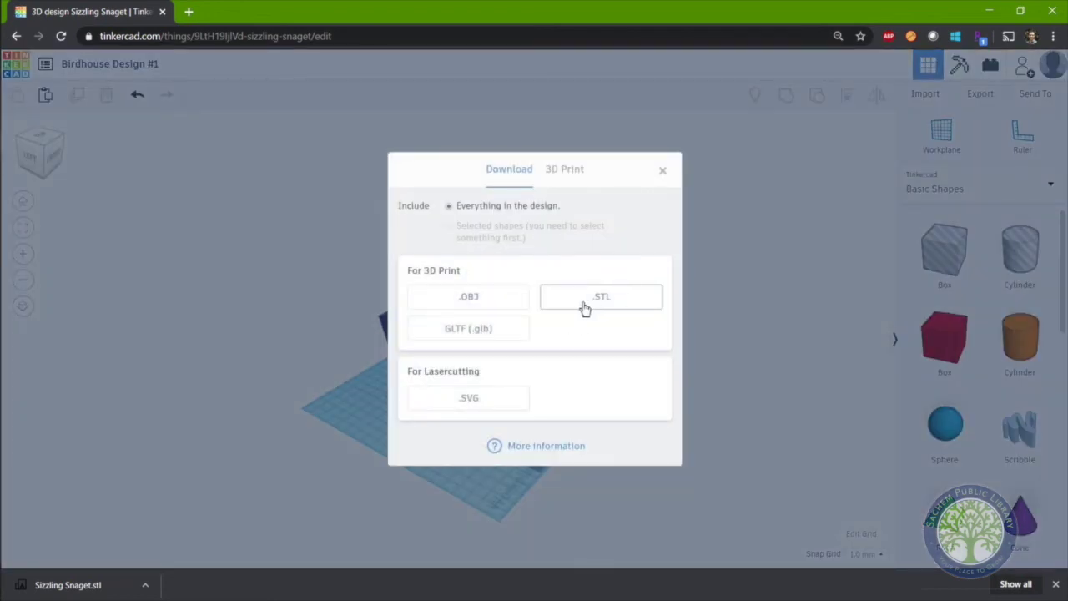
left_click(584, 298)
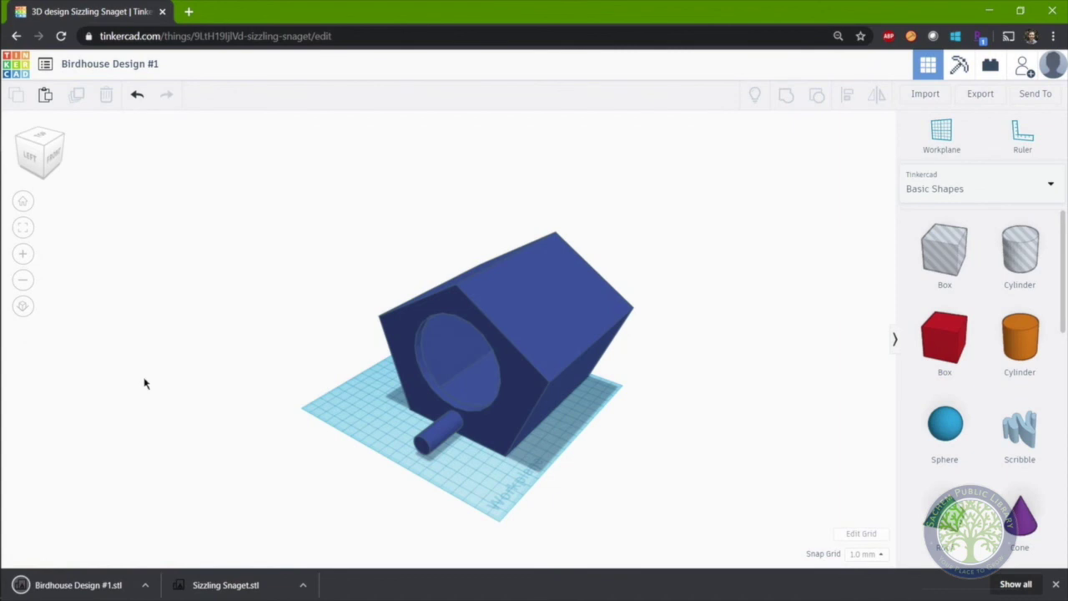